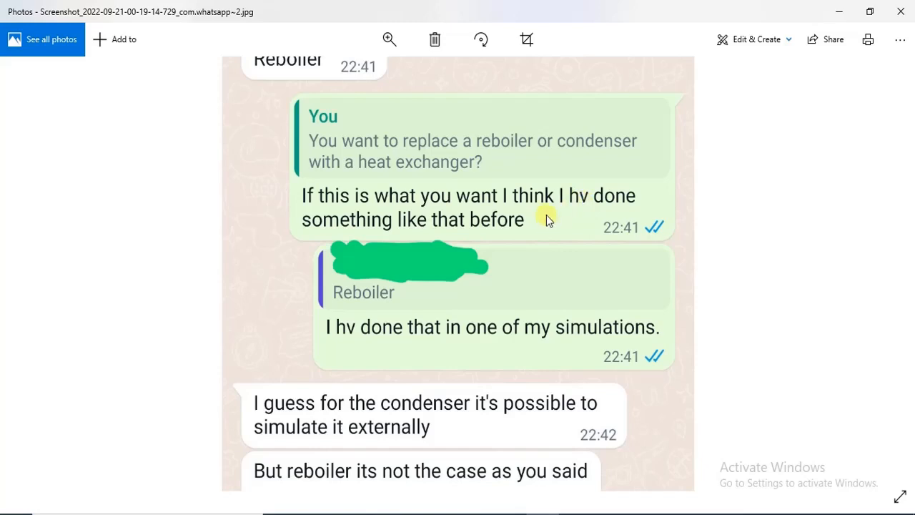
Read the chat screenshot discussing replacing a column reboiler or condenser with a heat exchanger.
scroll(466, 219, "up", 5)
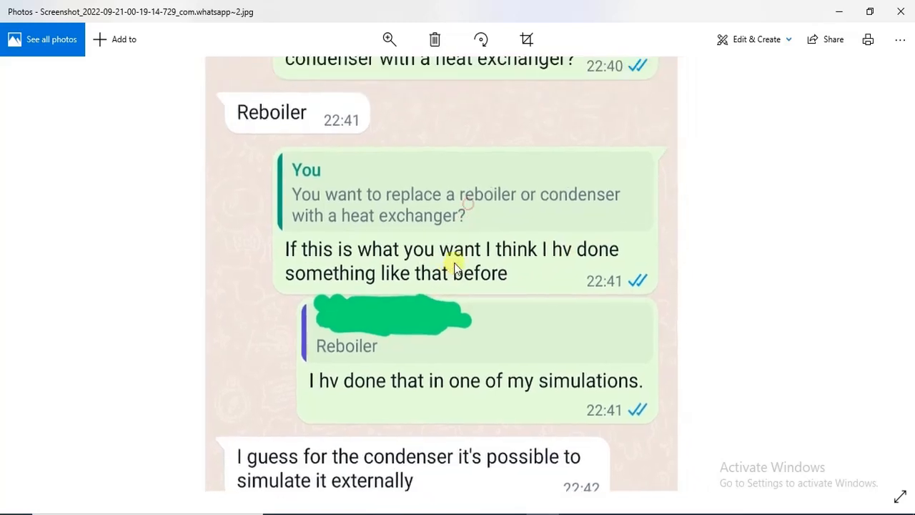
scroll(536, 314, "down", 5)
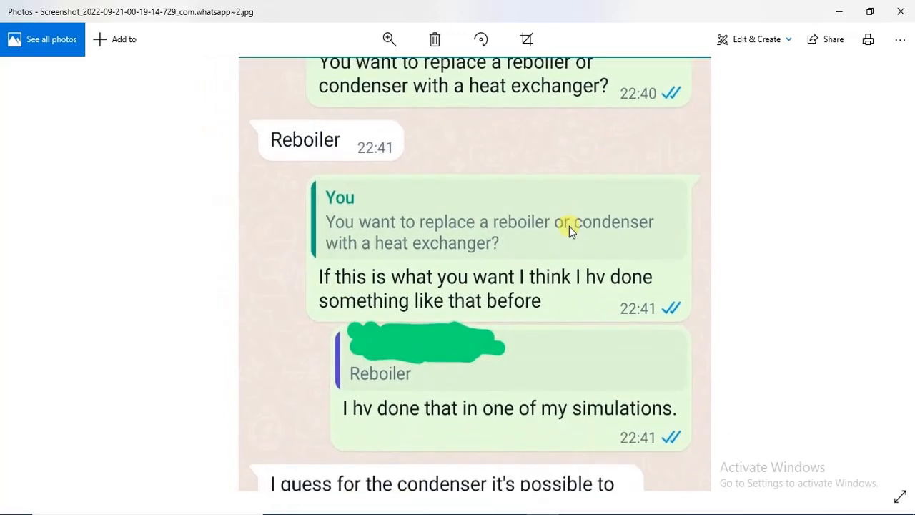
scroll(545, 319, "down", 2)
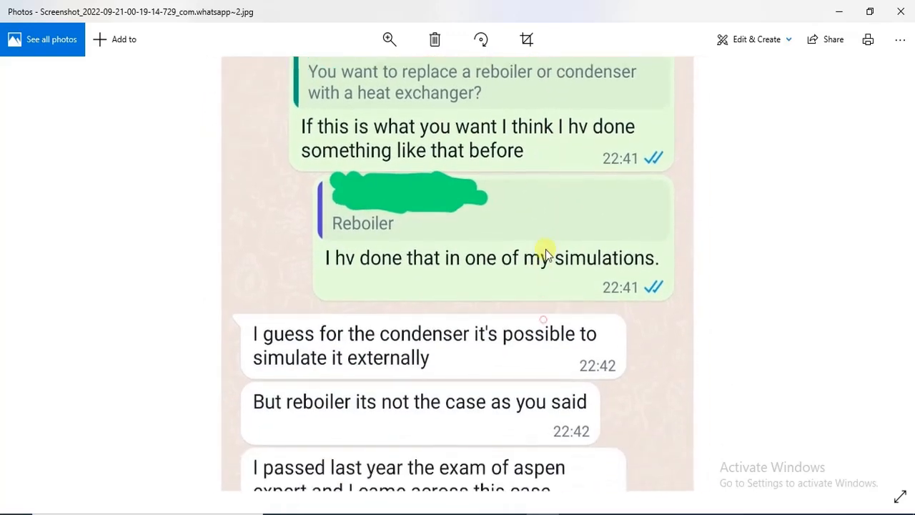
scroll(547, 460, "down", 3)
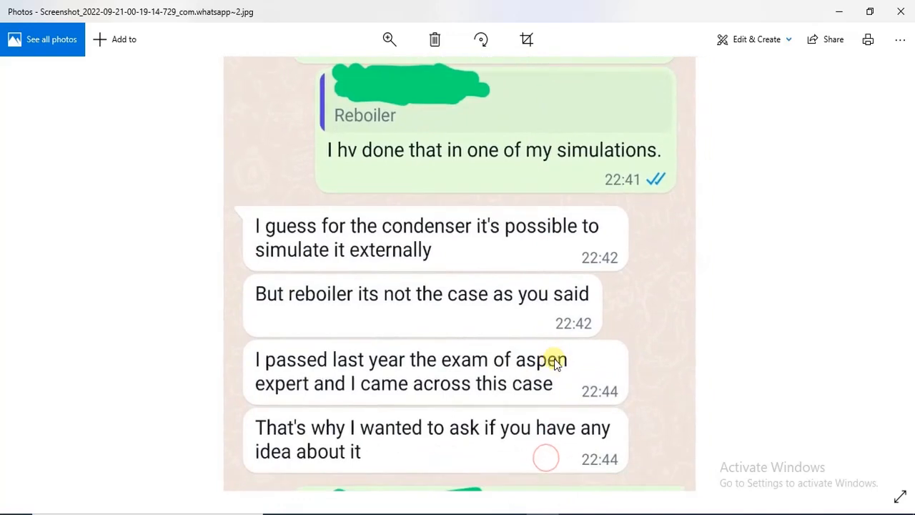
scroll(552, 394, "down", 3)
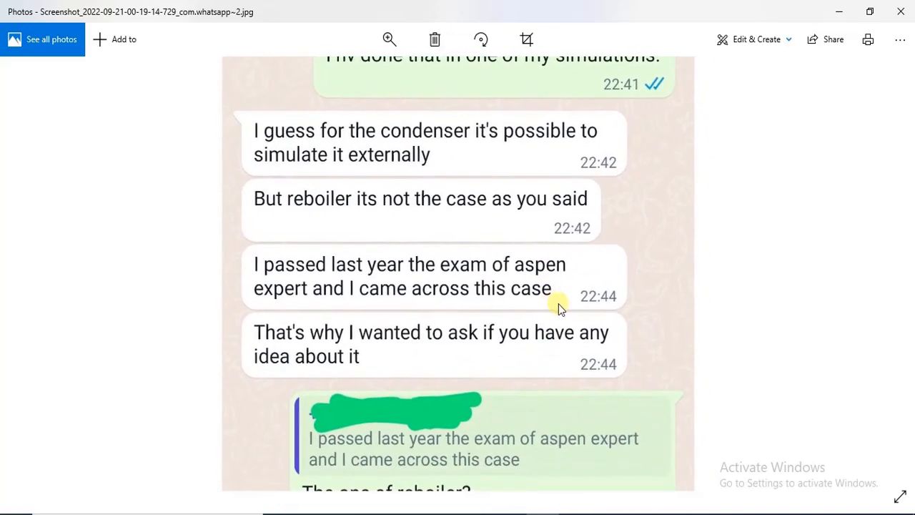
scroll(513, 390, "down", 3)
scroll(529, 223, "up", 4)
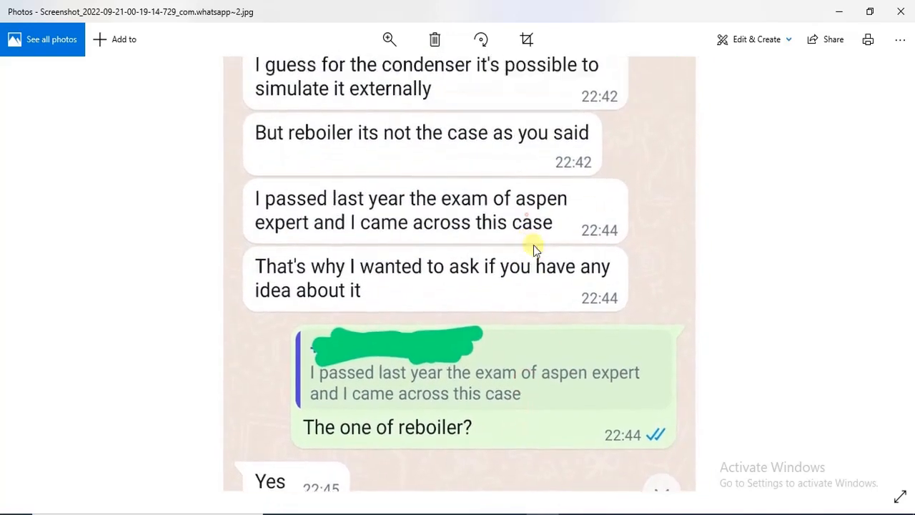
scroll(542, 262, "up", 2)
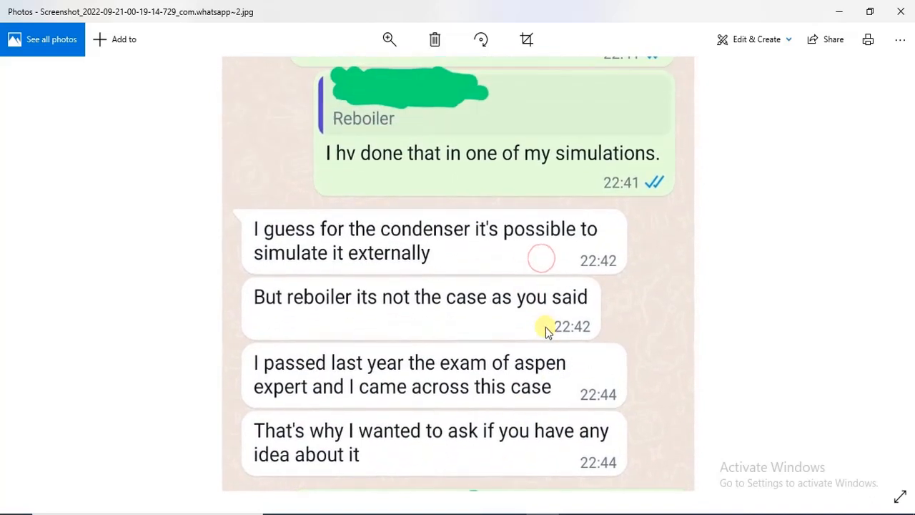
left_click_drag(548, 258, 546, 413)
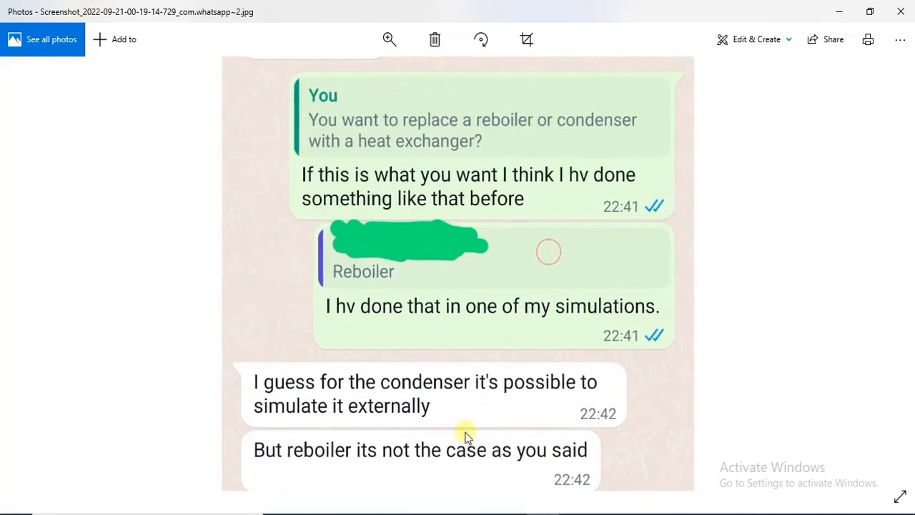
Switch to ADVANCED COLUMN TECHNIQUES.pdf in Microsoft Edge and read the simulation problem on replacing the reboiler.
mouse_move(347, 512)
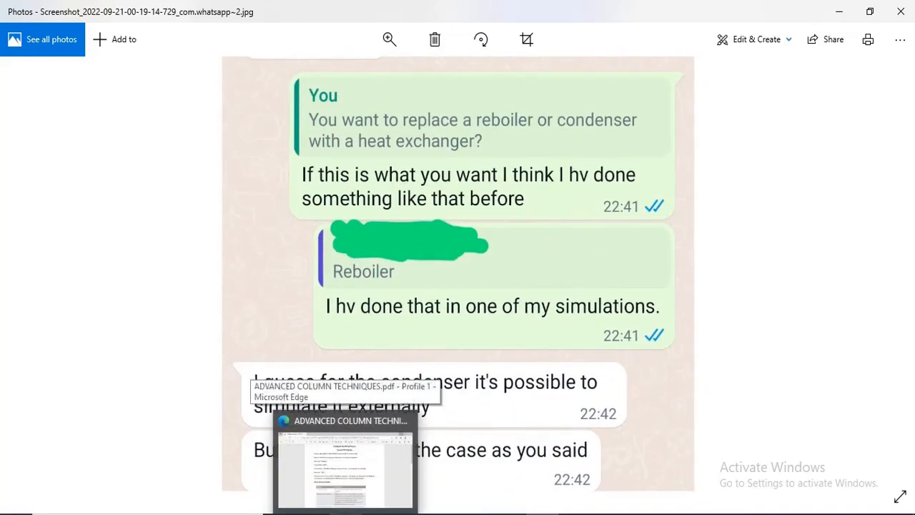
left_click(364, 476)
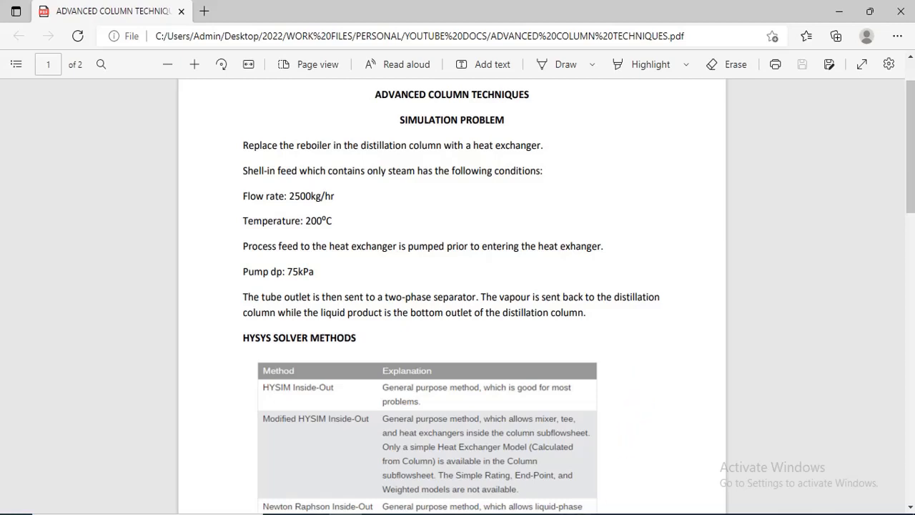
Switch to Aspen HYSYS, open distillation column T-100, and examine the solving methods offered in its solver parameters.
key("alt+Tab")
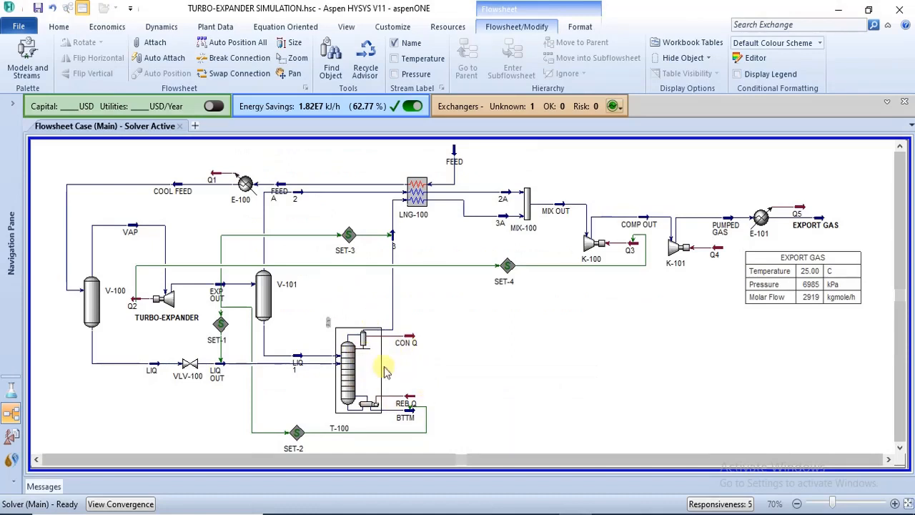
left_click(371, 375)
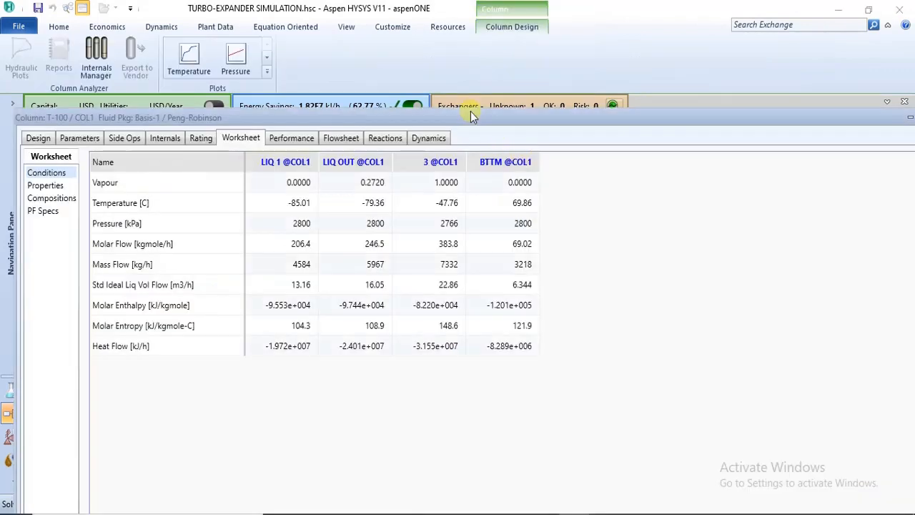
left_click_drag(470, 112, 495, 25)
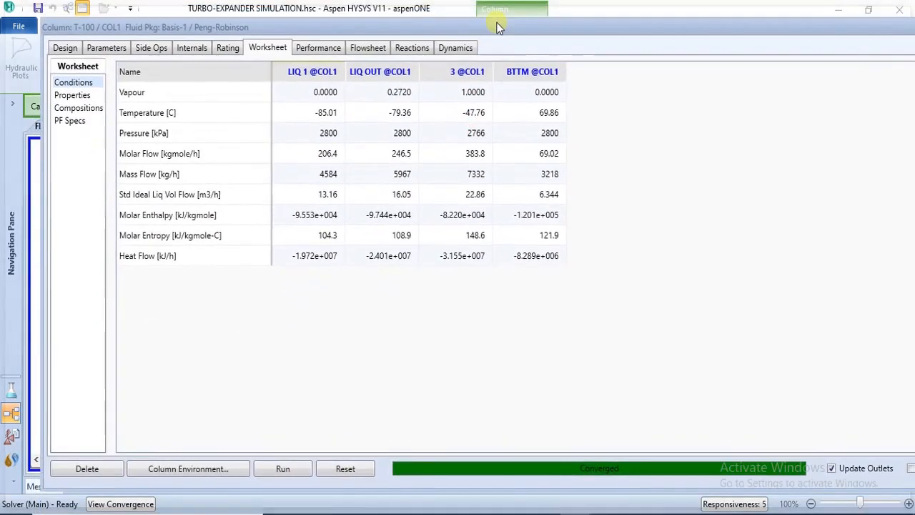
left_click(106, 48)
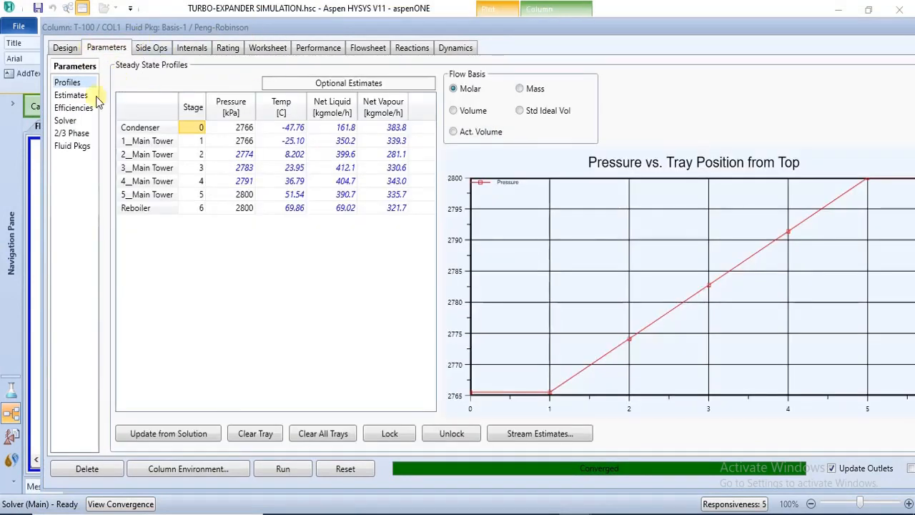
left_click(66, 120)
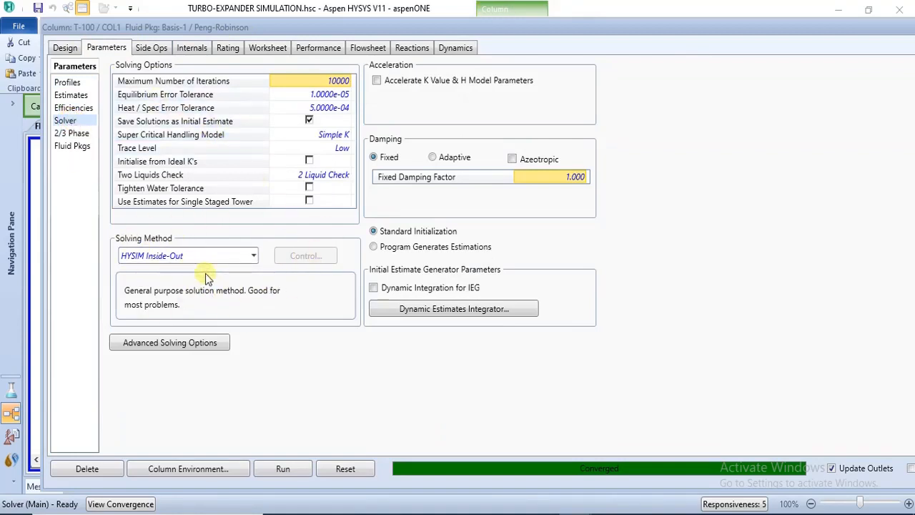
left_click(254, 255)
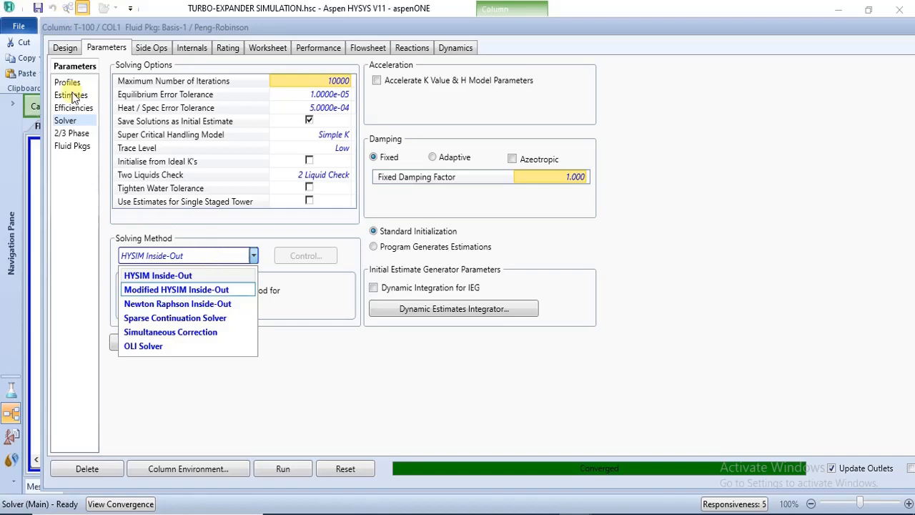
Review the T-100 column's design connections and its monitored specifications.
left_click(70, 57)
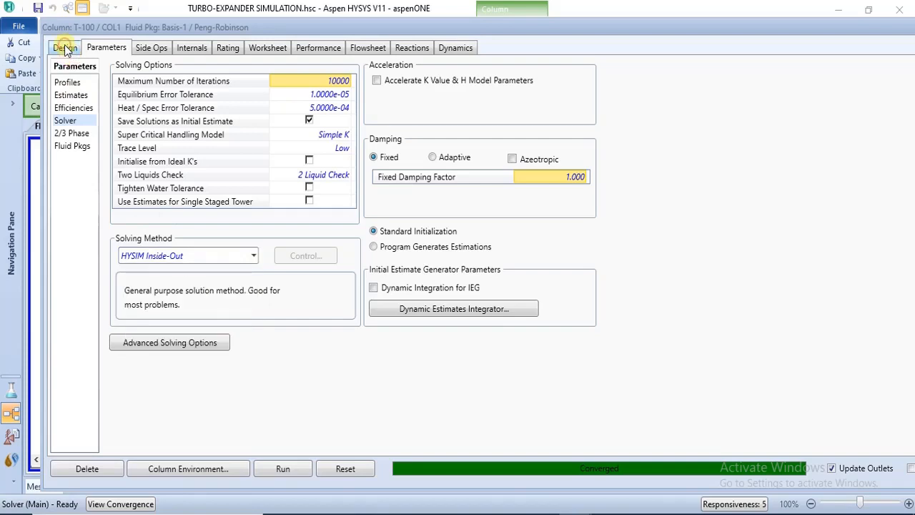
left_click(65, 49)
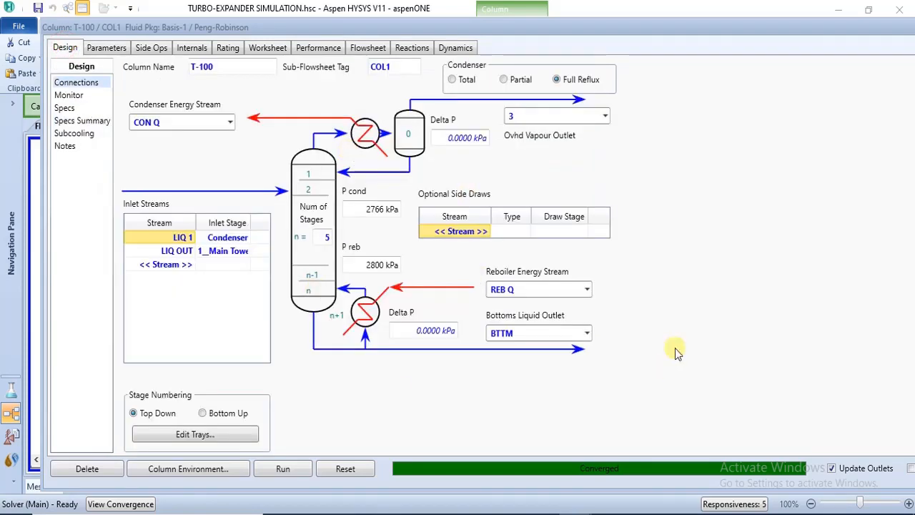
left_click(68, 97)
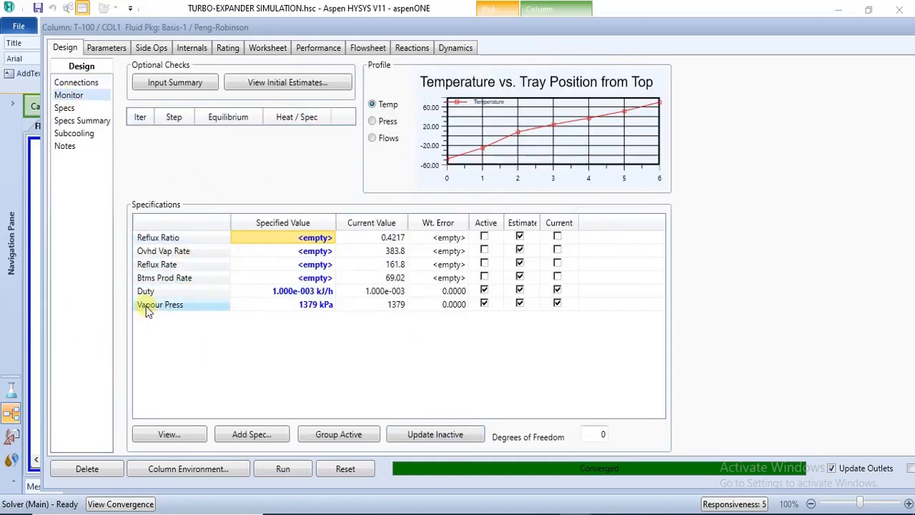
Return to the T-100 solver parameters and compare the available solving methods, keeping HYSIM Inside-Out.
left_click(107, 47)
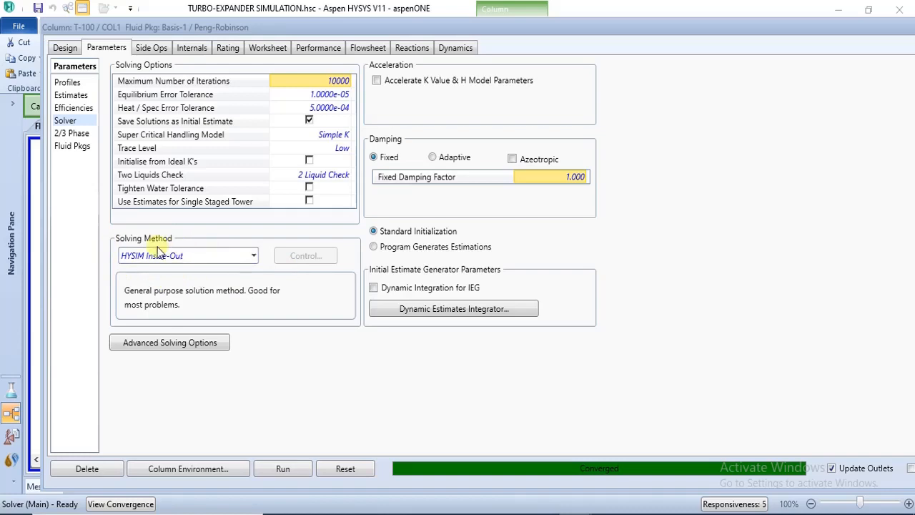
left_click(256, 256)
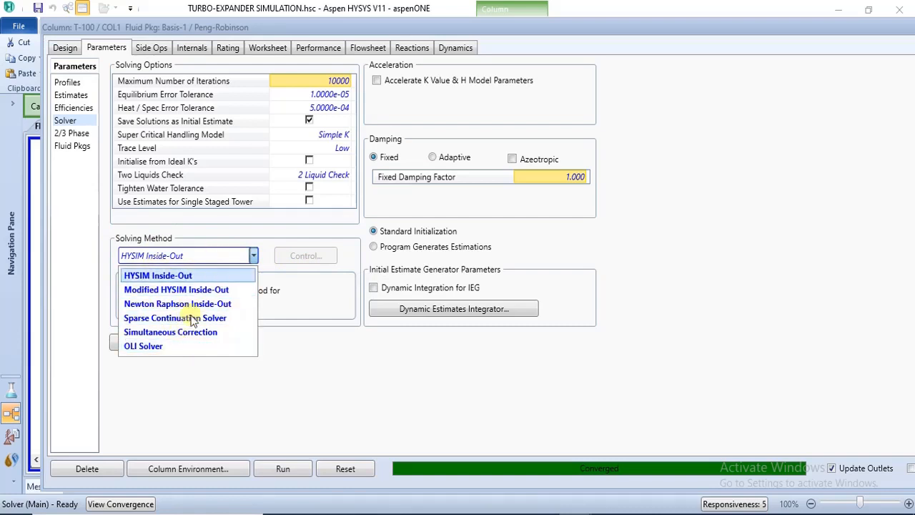
left_click(342, 349)
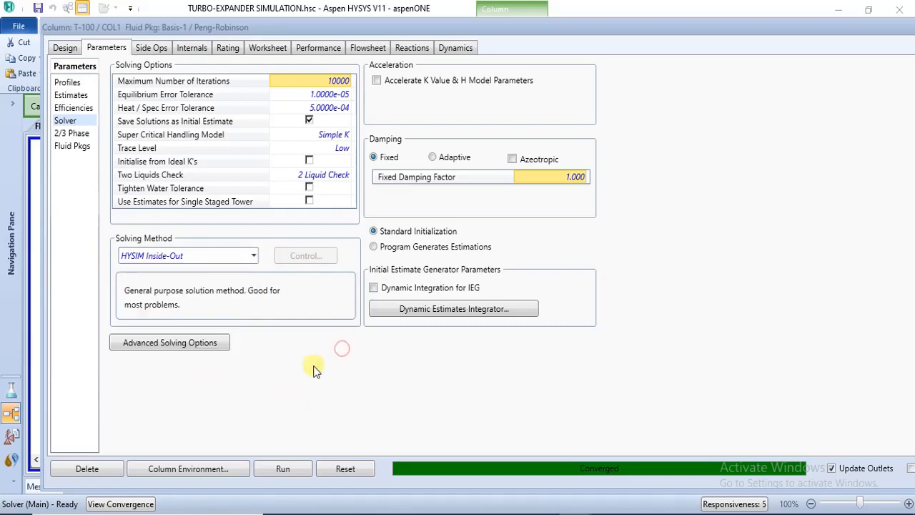
left_click(254, 256)
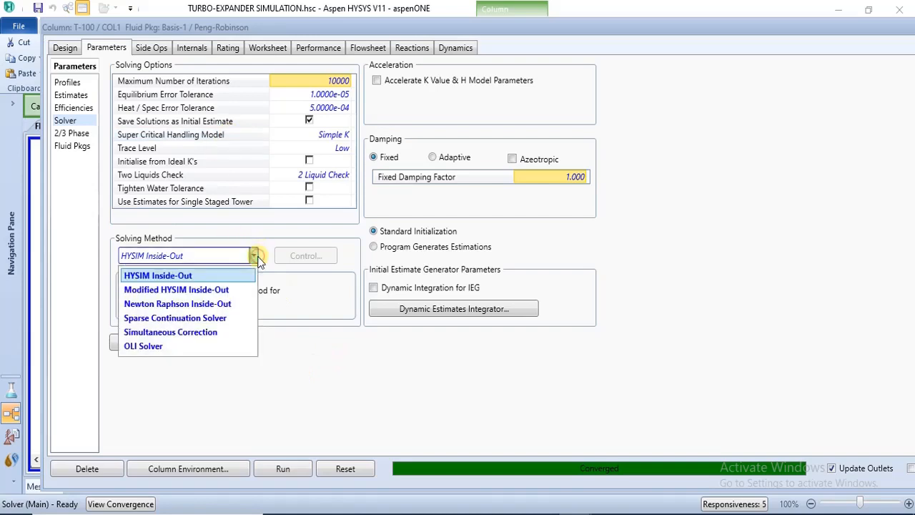
left_click(282, 346)
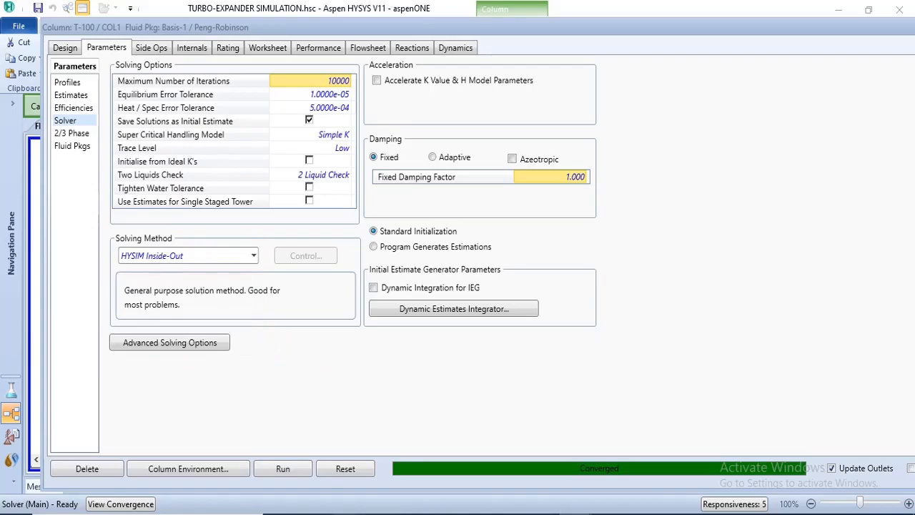
Switch back to the PDF in Microsoft Edge and read the enlarged HYSYS Solver Methods table.
left_click(346, 514)
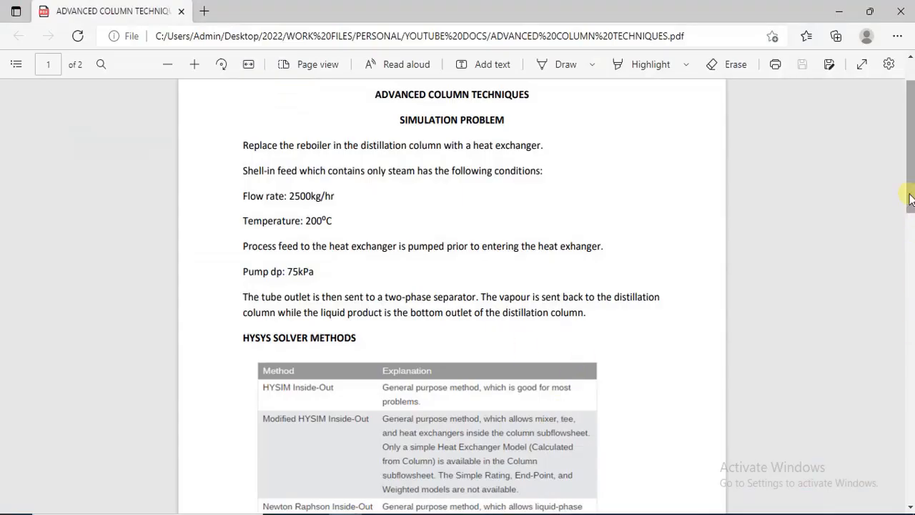
scroll(909, 247, "down", 3)
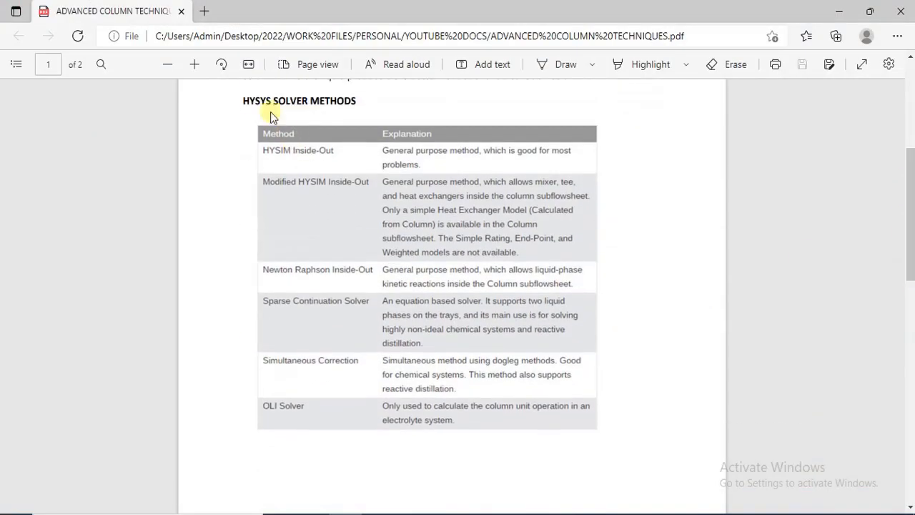
left_click(195, 65)
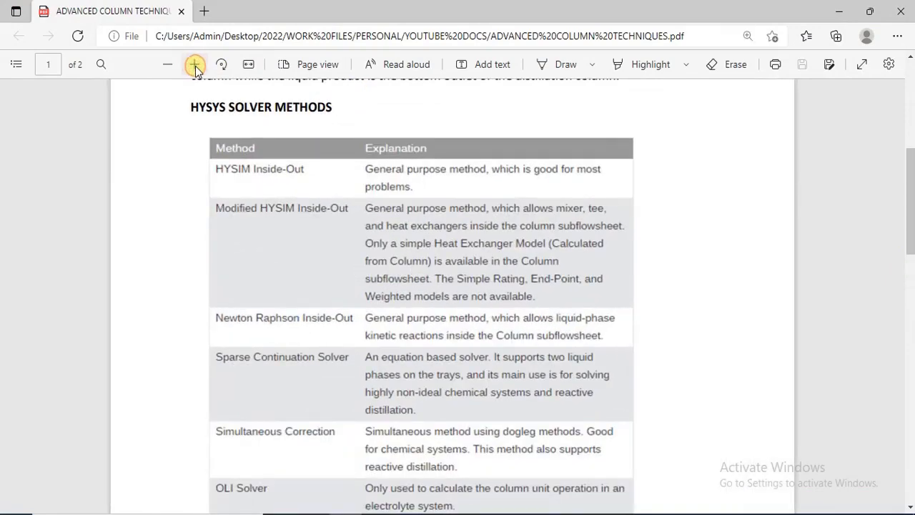
left_click(195, 66)
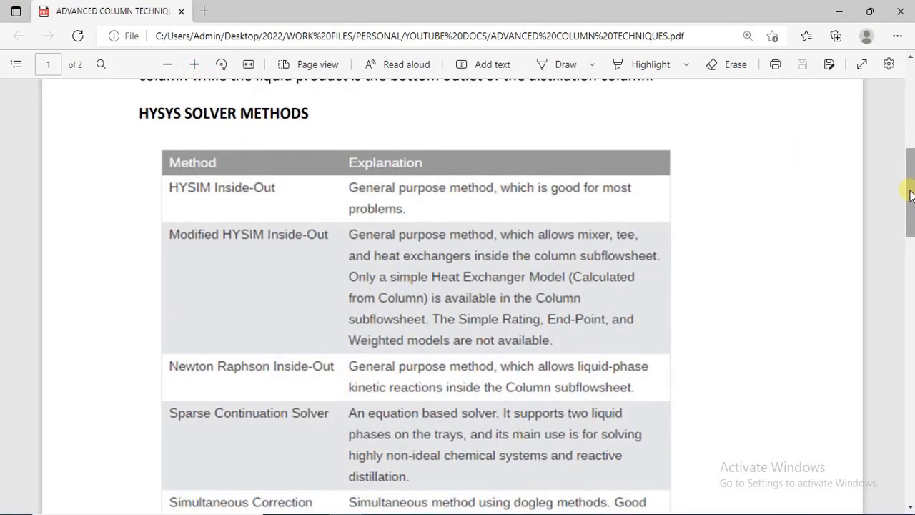
mouse_move(910, 191)
left_mouse_down()
mouse_move(912, 211)
mouse_move(909, 200)
left_mouse_up()
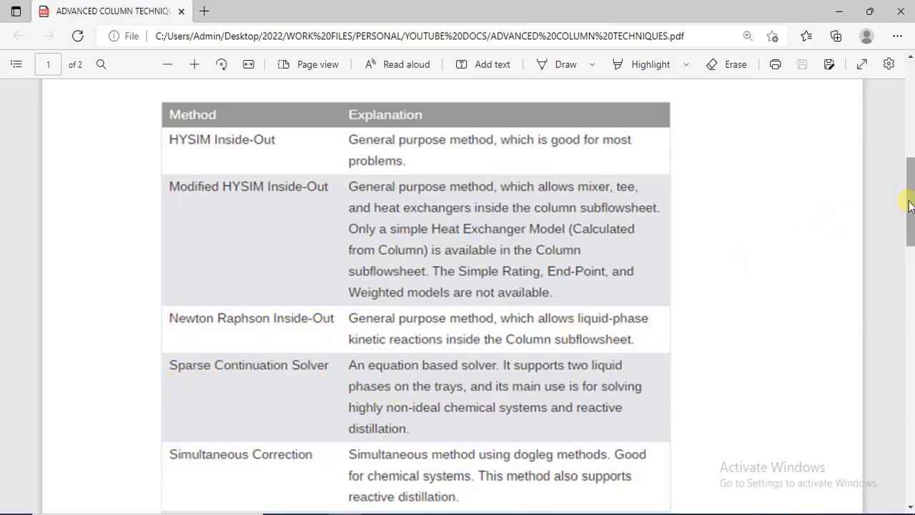
scroll(910, 204, "down", 3)
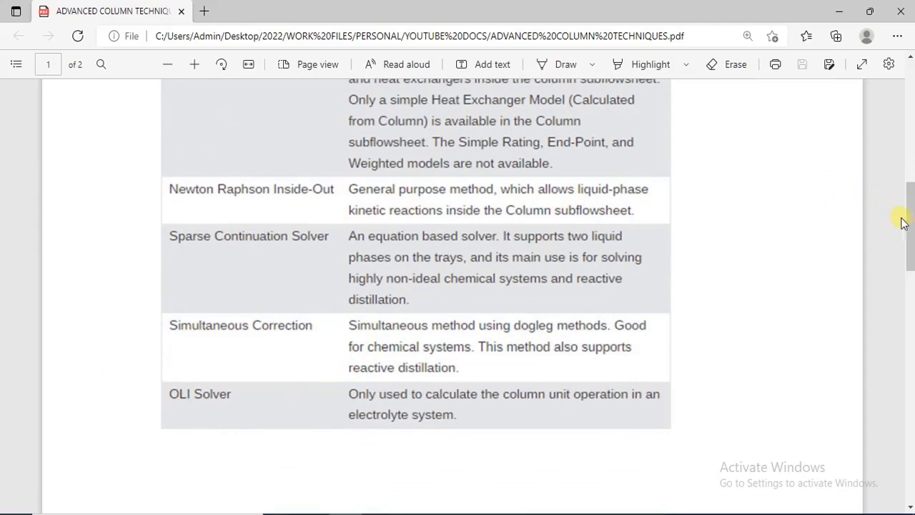
left_click_drag(910, 228, 911, 202)
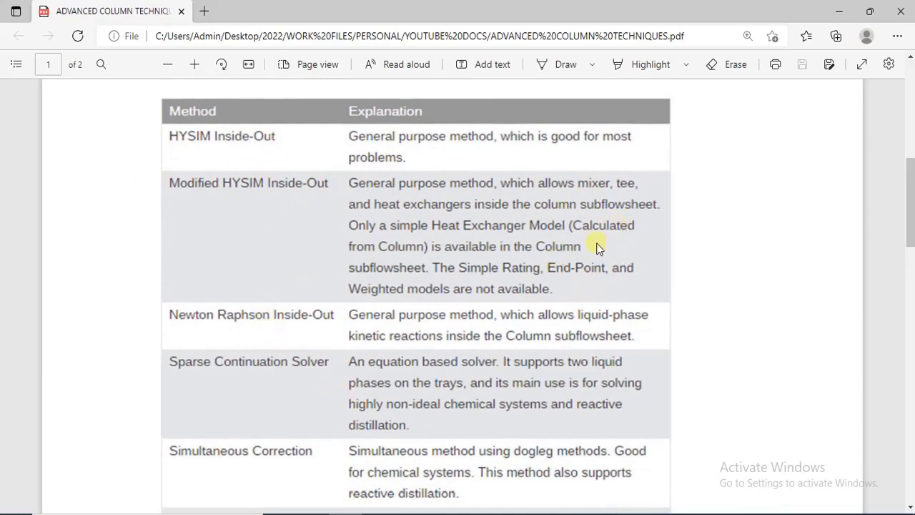
mouse_move(909, 216)
left_mouse_down()
mouse_move(909, 250)
mouse_move(910, 204)
mouse_move(909, 221)
left_mouse_up()
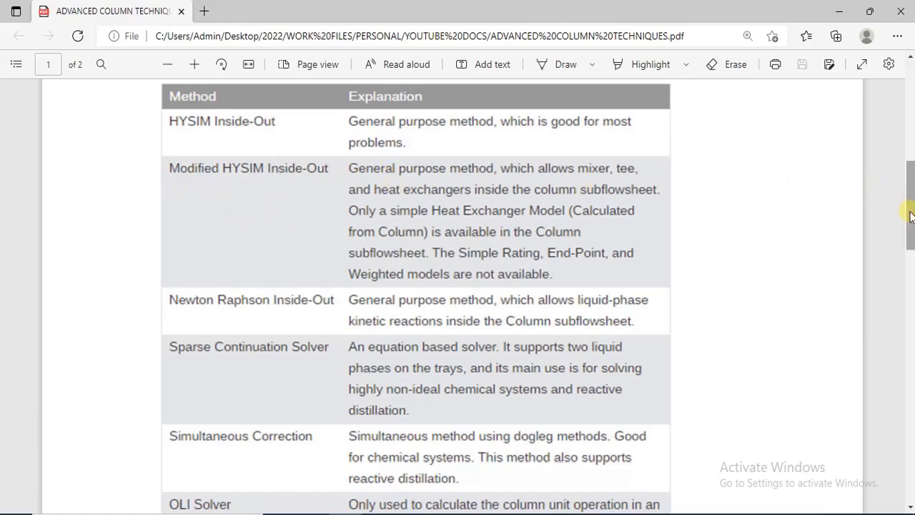
Examine the Solver Method Features table on page 2 to compare what each solver supports.
left_click_drag(909, 215, 911, 315)
scroll(911, 314, "down", 3)
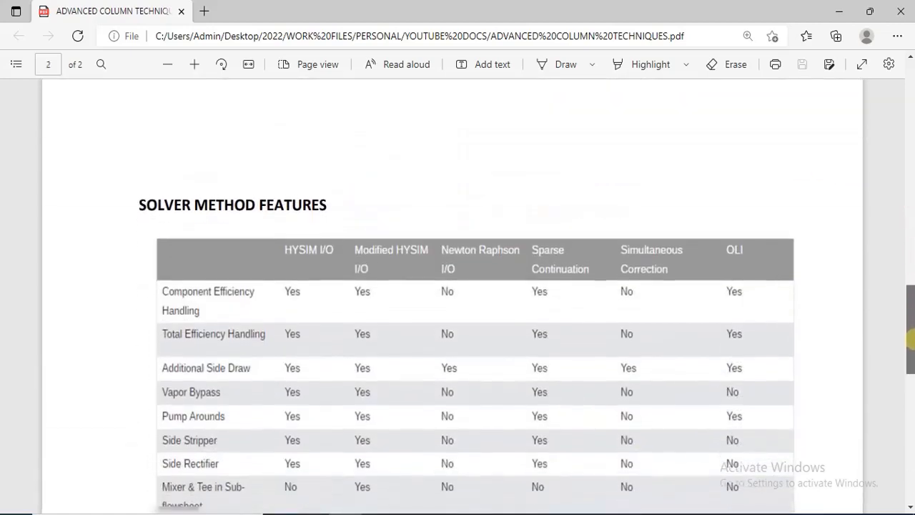
scroll(910, 307, "down", 3)
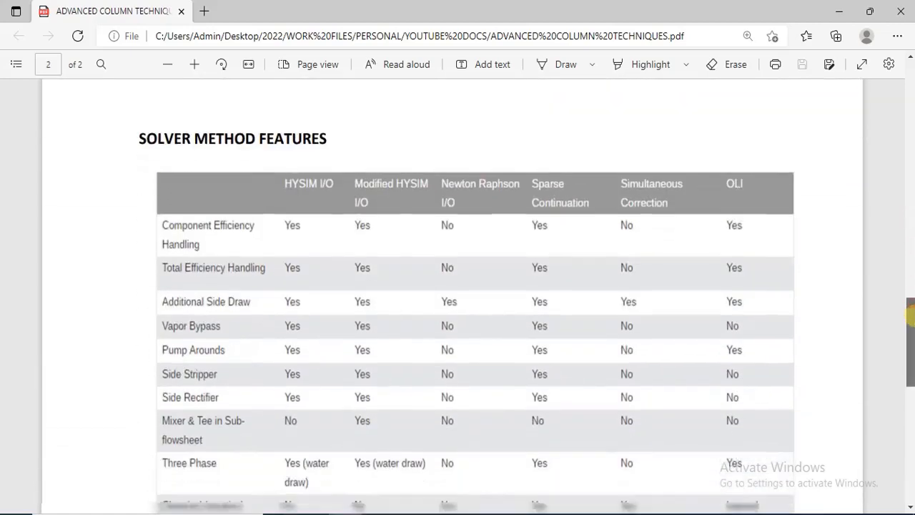
scroll(902, 317, "up", 2)
scroll(879, 321, "down", 1)
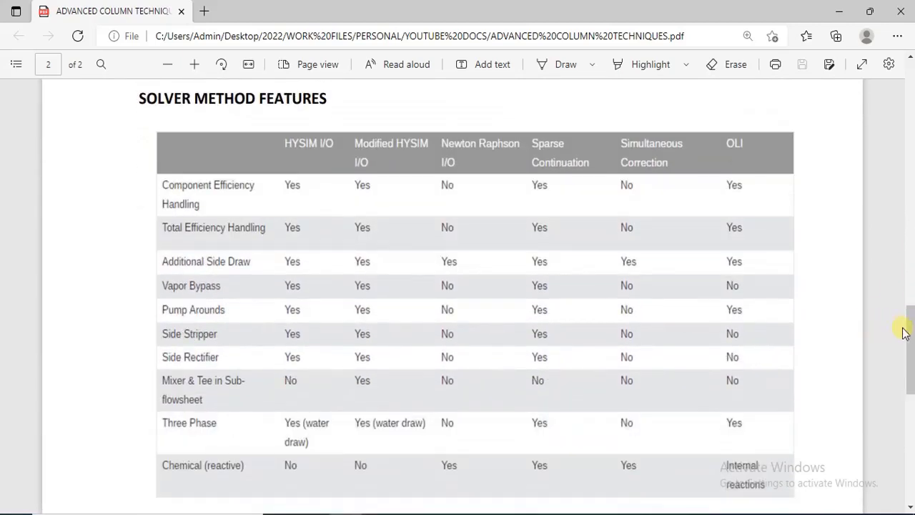
Enlarge the Solver Method Features table, compare the supported features of each solver, and return to the HYSYS Solver Methods table on page 1.
scroll(907, 328, "down", 3)
scroll(912, 336, "up", 2)
scroll(912, 336, "up", 1)
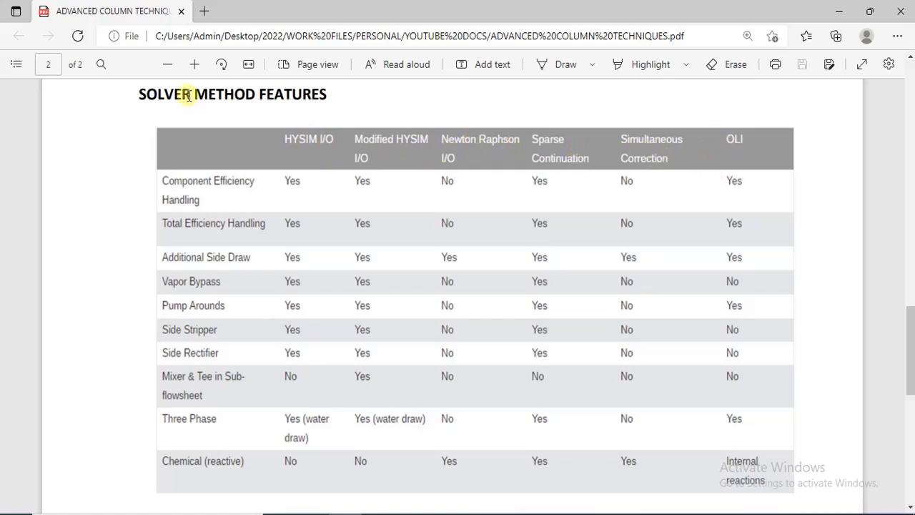
left_click(194, 64)
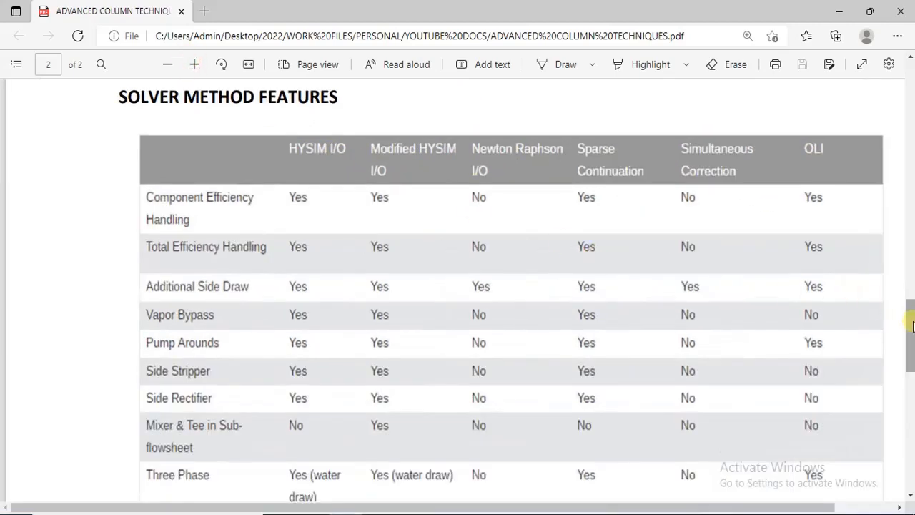
scroll(909, 329, "down", 1)
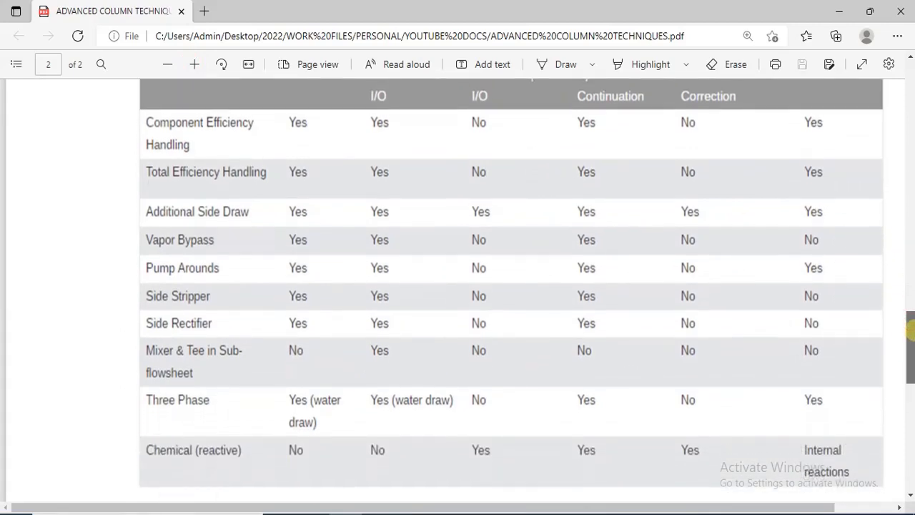
left_click_drag(695, 506, 761, 508)
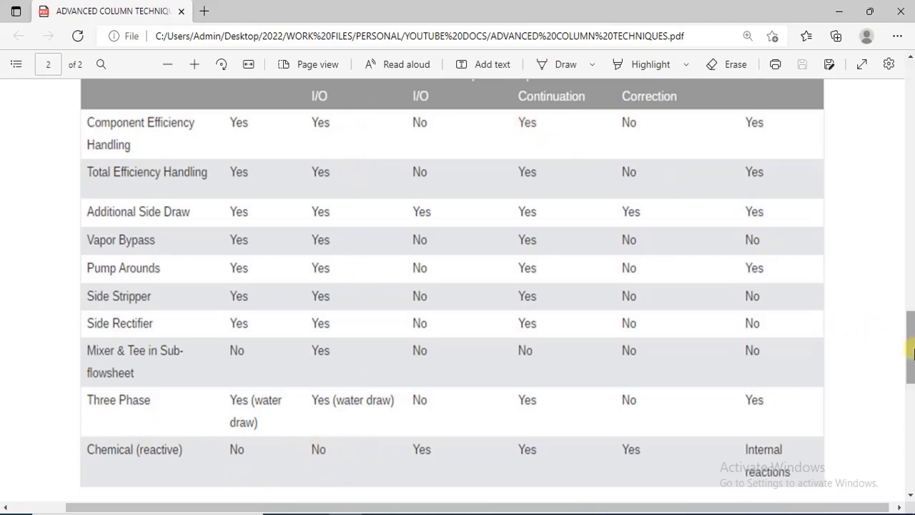
scroll(908, 343, "up", 1)
scroll(908, 343, "down", 1)
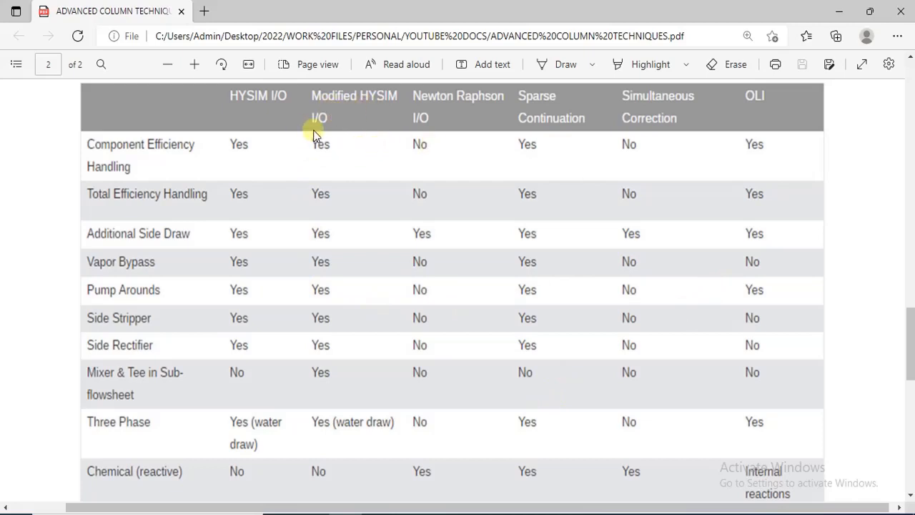
left_click_drag(906, 344, 909, 188)
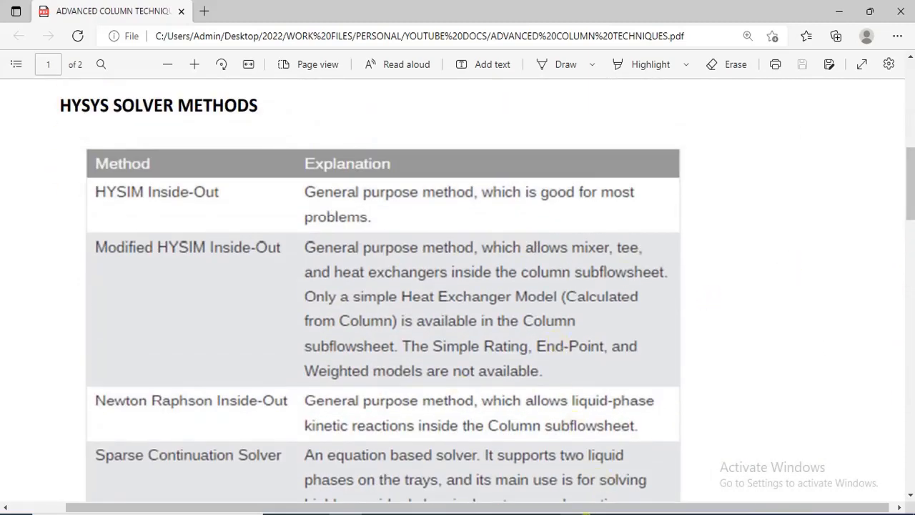
Switch back to Aspen HYSYS and close the T-100 column window to reveal the main flowsheet.
left_click(534, 467)
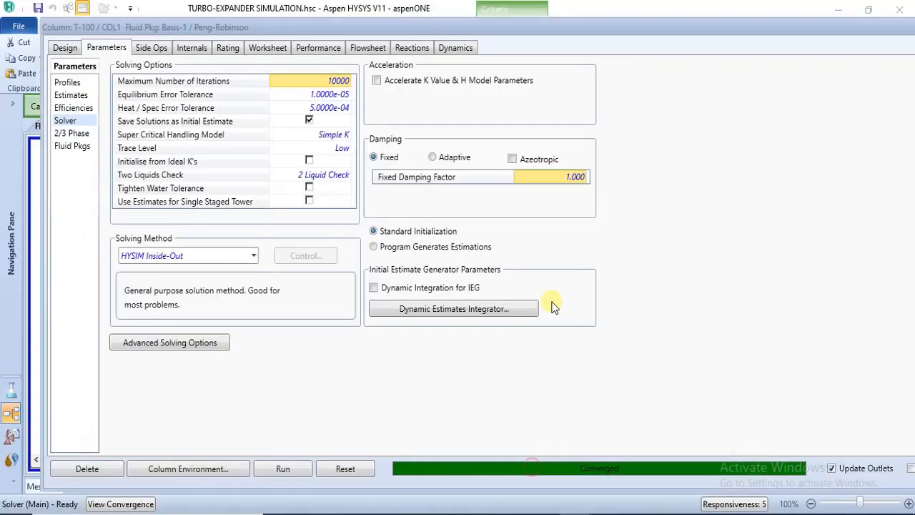
double_click(763, 25)
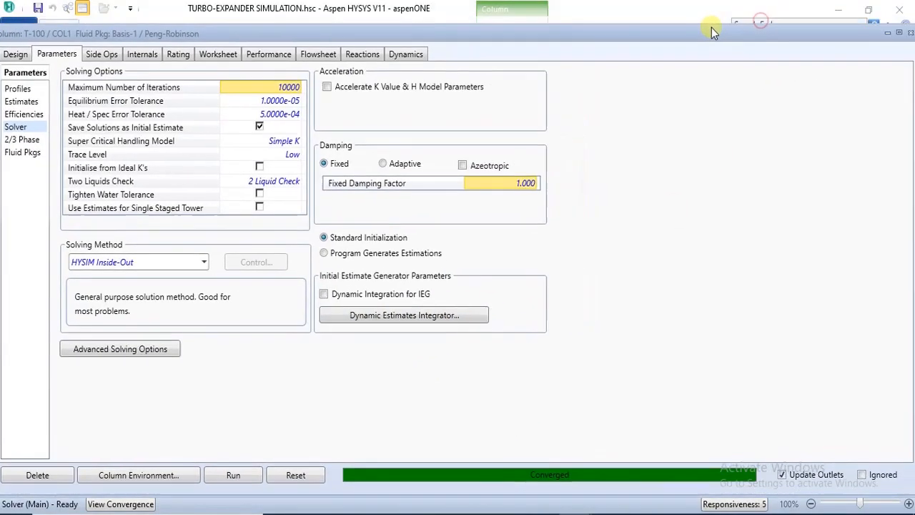
left_click_drag(846, 29, 824, 39)
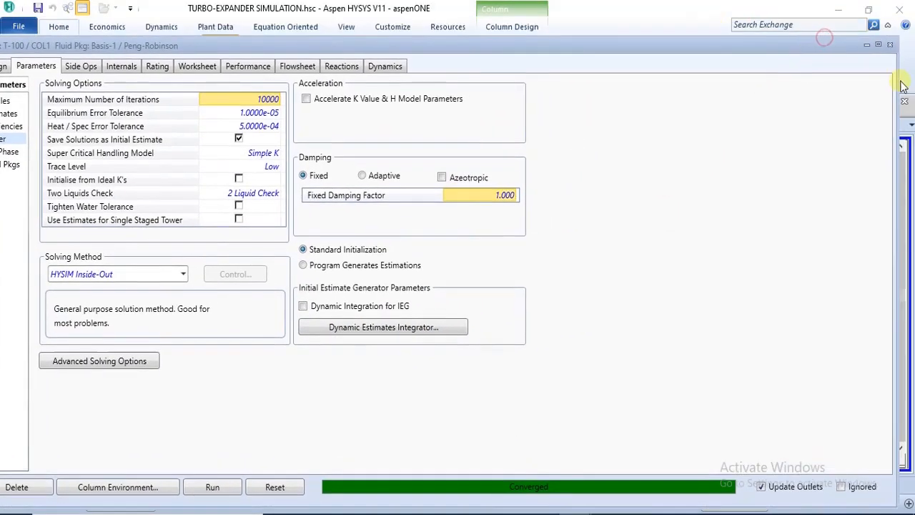
left_click(890, 45)
left_click(520, 369)
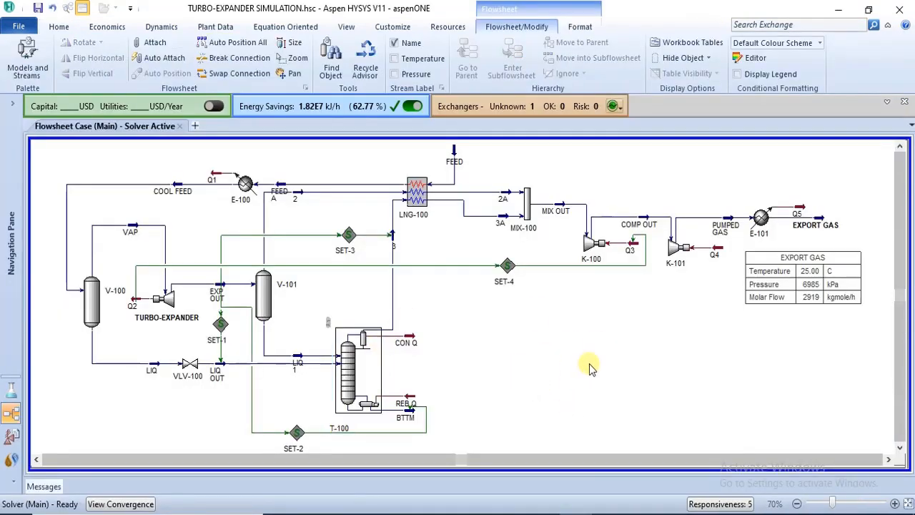
Enter the T-100 column subflowsheet directly from the main flowsheet, close the column view beside it, and return to the parent flowsheet.
left_click(360, 367)
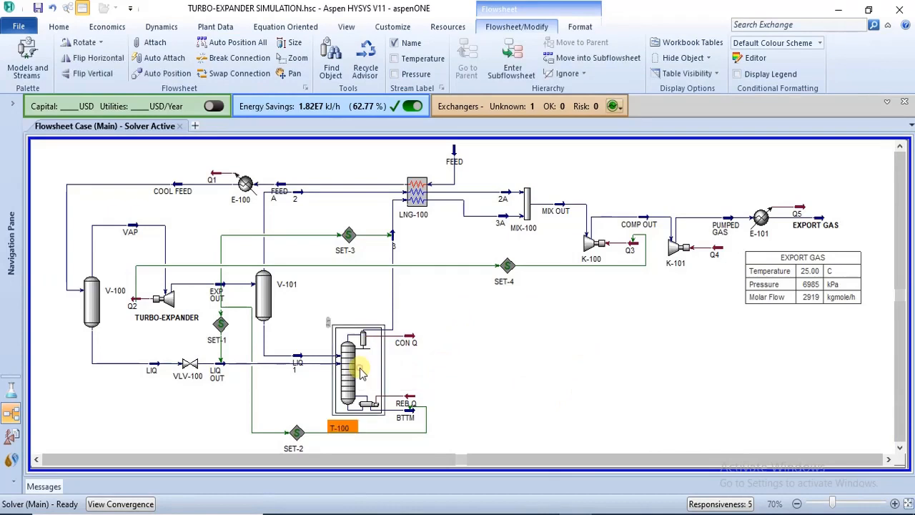
left_click(508, 66)
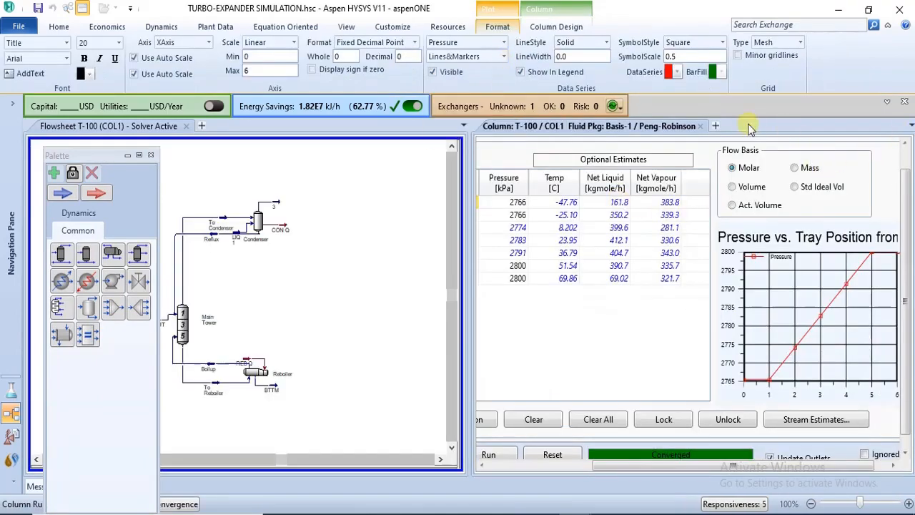
left_click(700, 127)
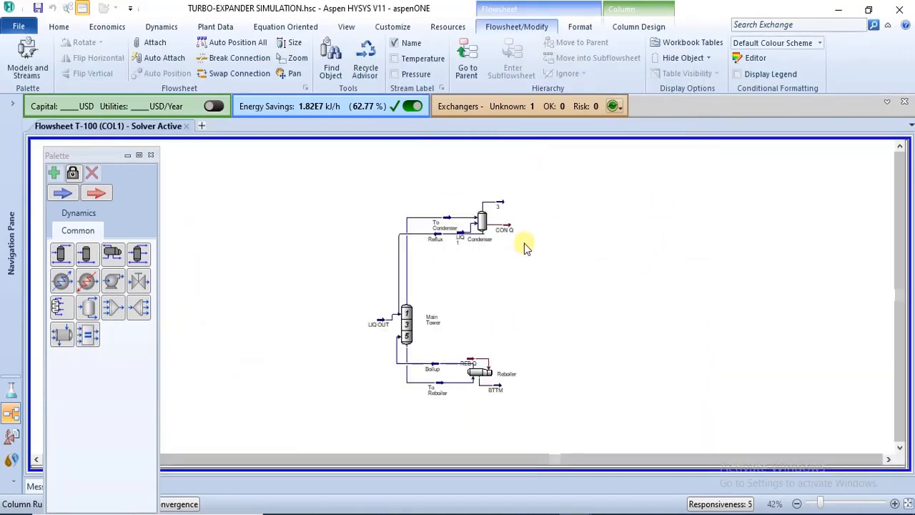
left_click(463, 65)
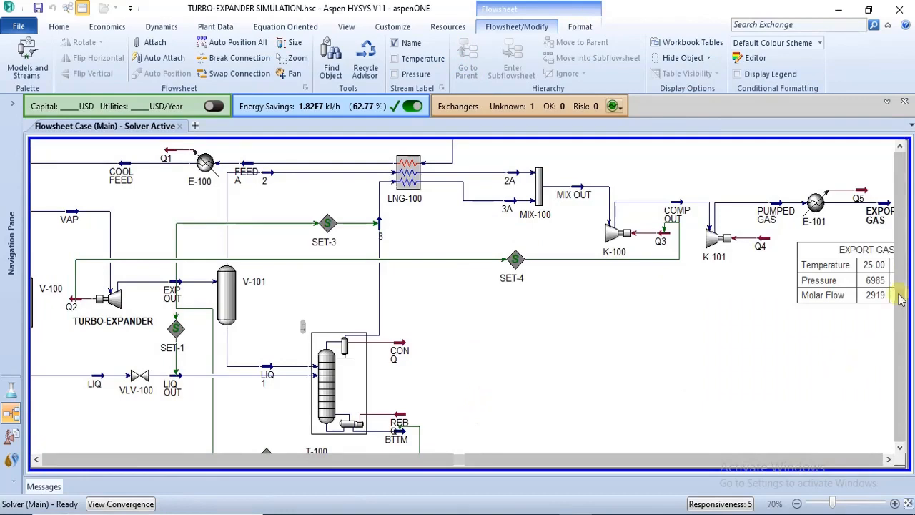
Open the T-100 column from the main flowsheet and enter its column environment.
scroll(900, 307, "down", 2)
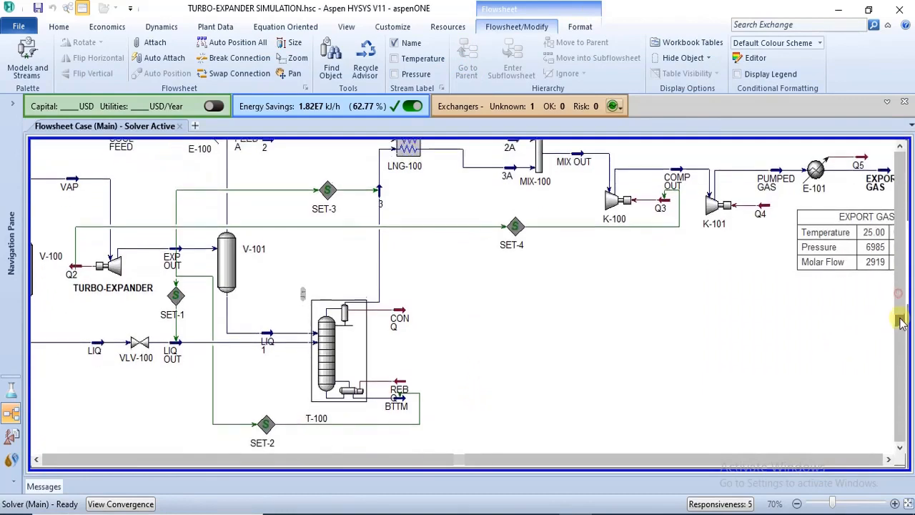
double_click(350, 331)
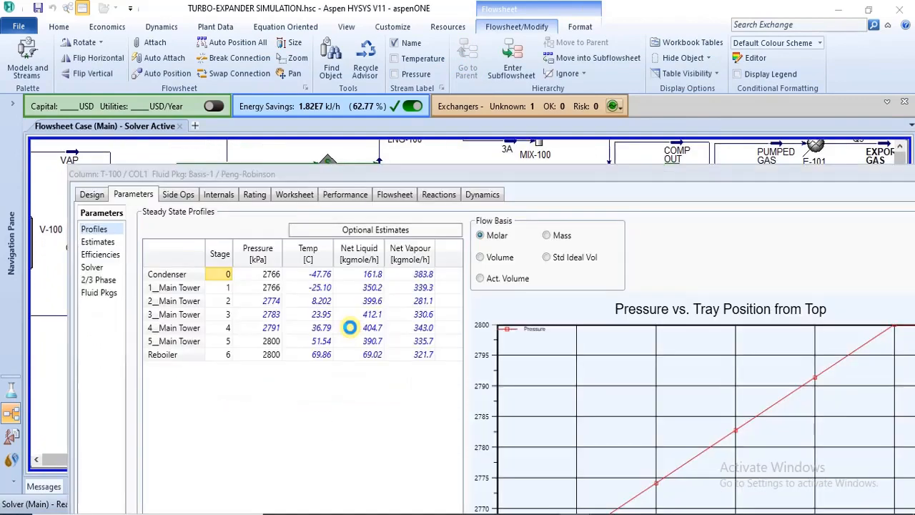
left_click_drag(389, 174, 375, 25)
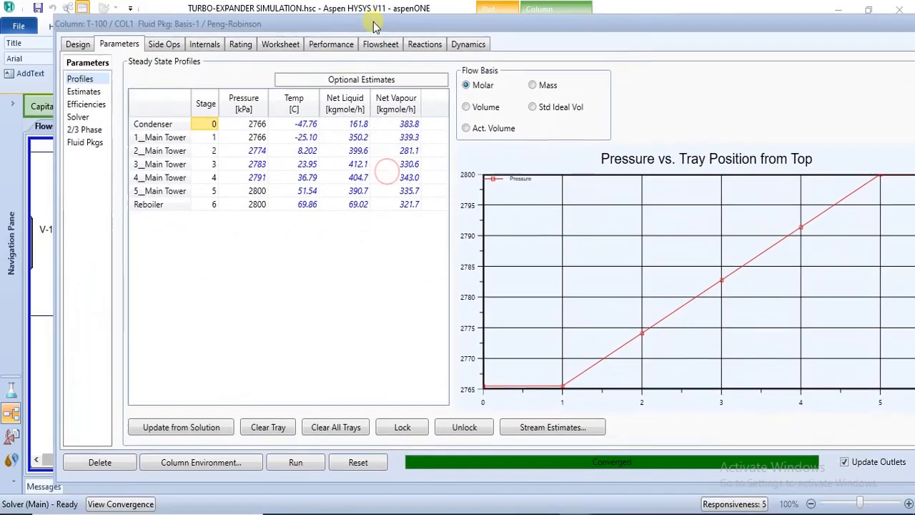
left_click(206, 463)
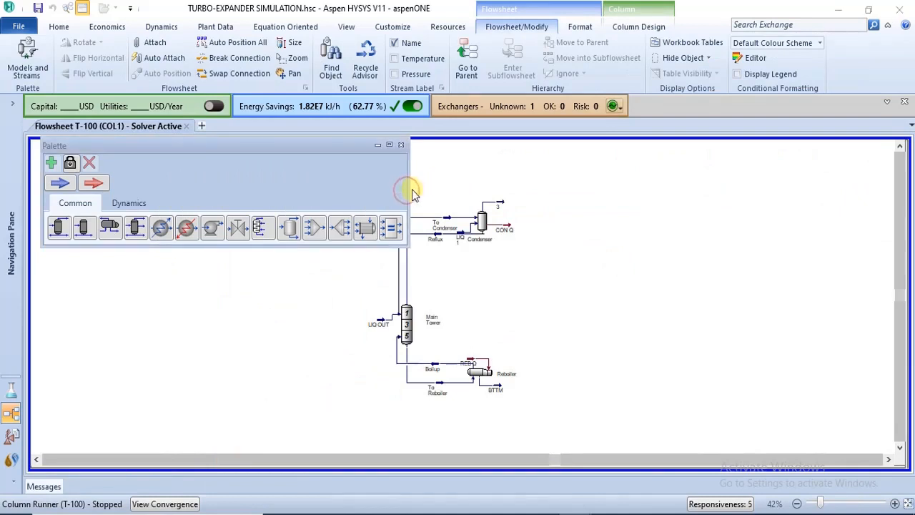
Resize the object palette into a compact block with four icons per row, clear of the column diagram.
left_click_drag(408, 184, 176, 184)
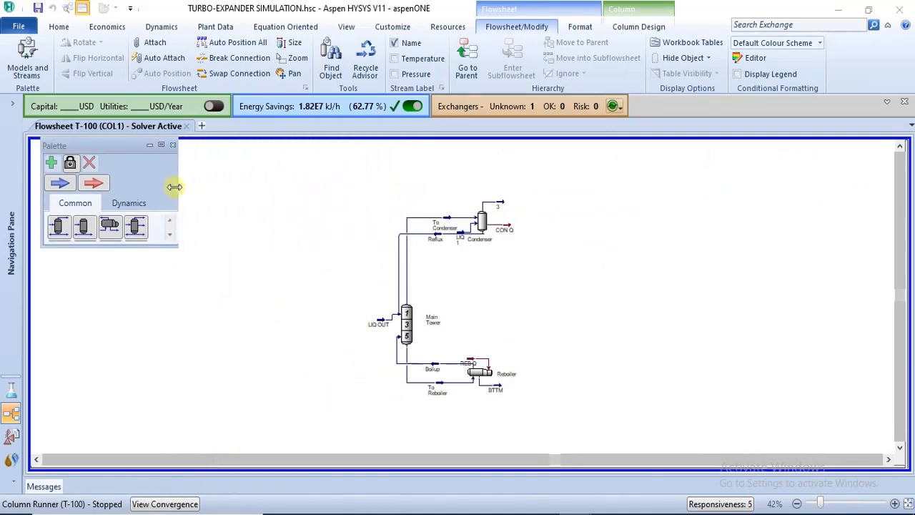
double_click(109, 246)
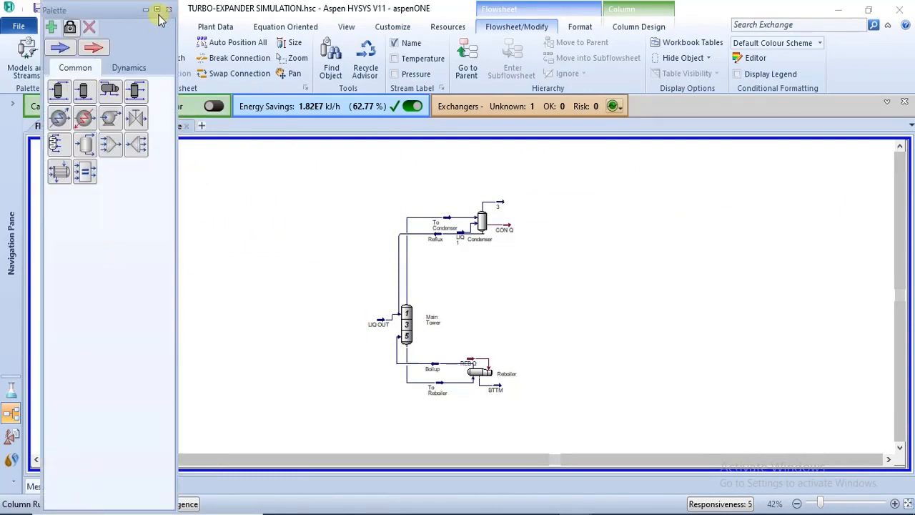
double_click(125, 10)
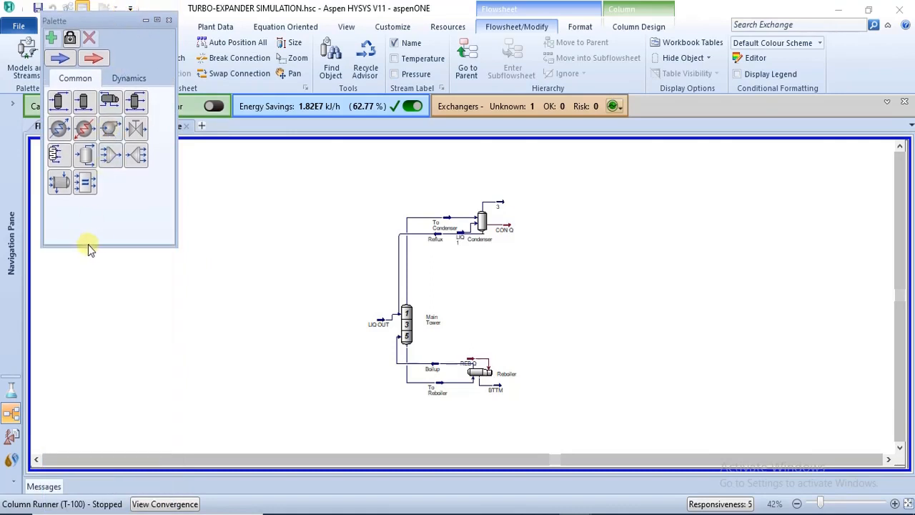
left_click_drag(100, 246, 100, 201)
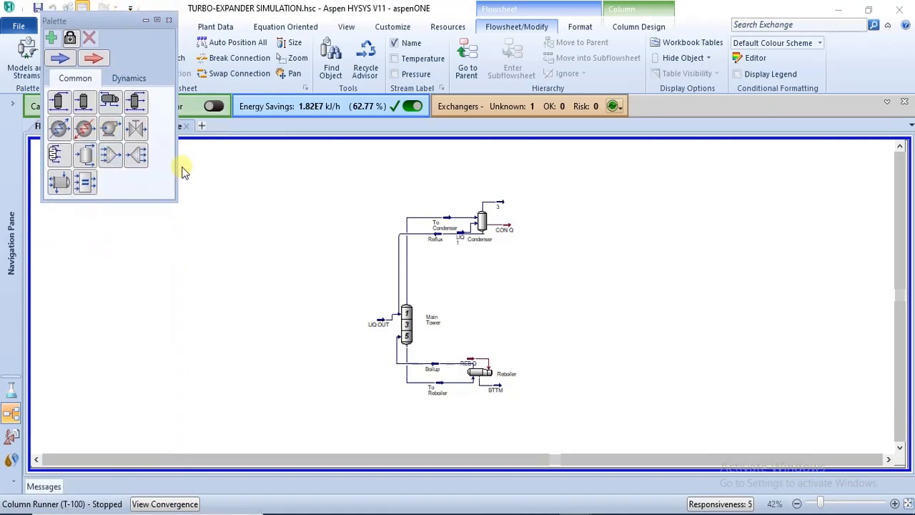
left_click_drag(177, 166, 164, 157)
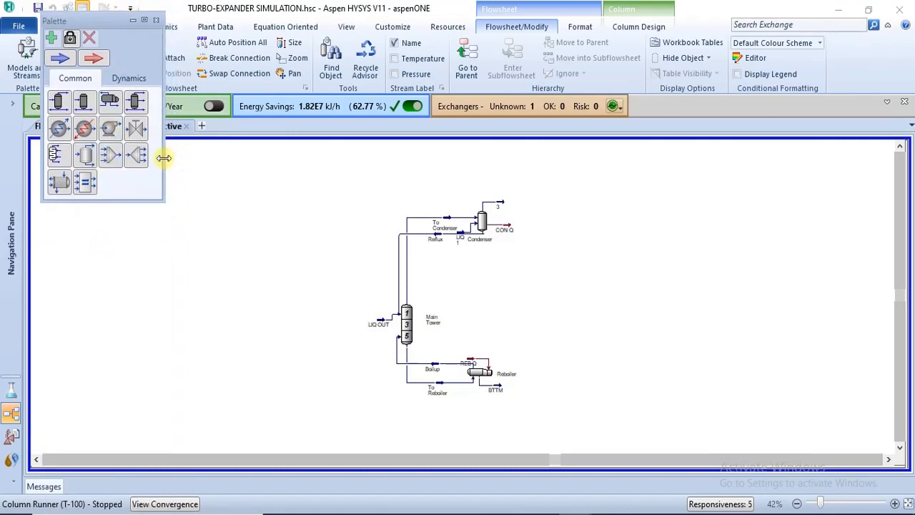
Move the LIQ OUT stream level with the Main Tower inlet so its feed line runs straight.
left_click(372, 323)
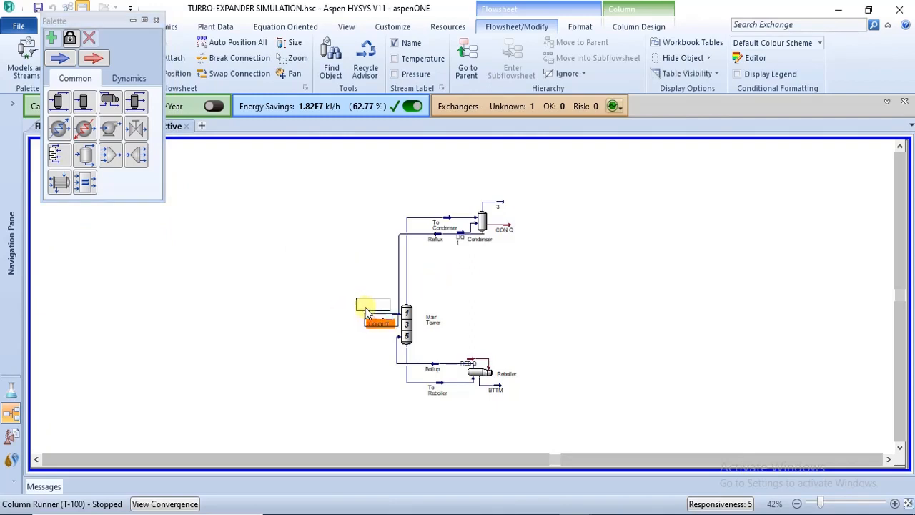
left_click_drag(366, 311, 367, 322)
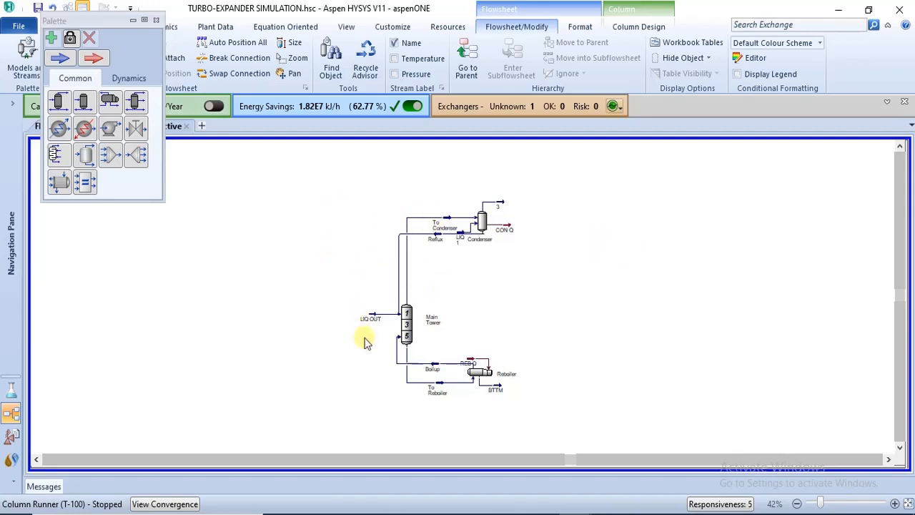
mouse_move(405, 270)
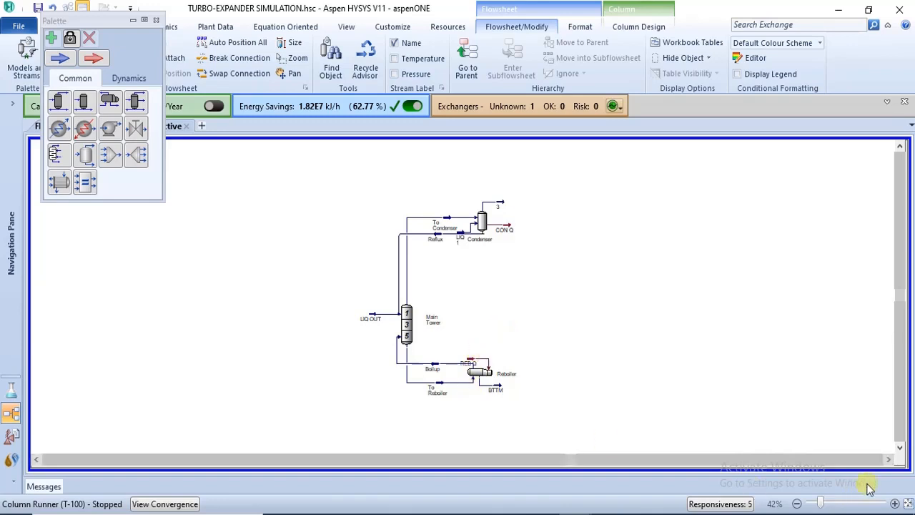
Enlarge the column flowsheet to 62% and move the REB Q energy stream up, clear of the Boilup line.
left_click(830, 503)
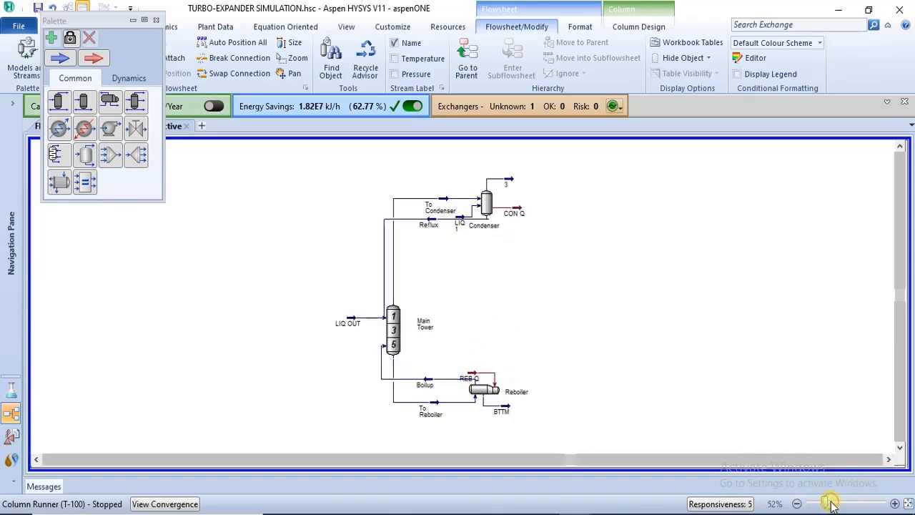
left_click(837, 504)
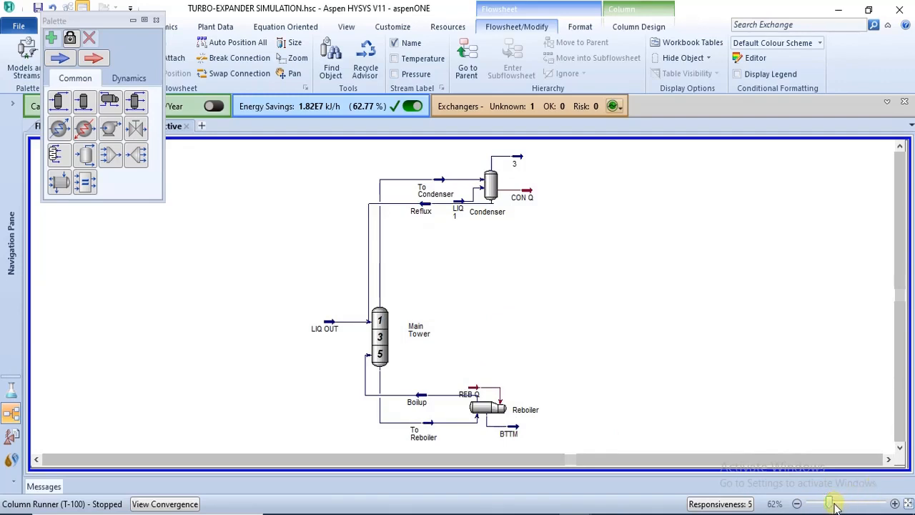
left_click(844, 503)
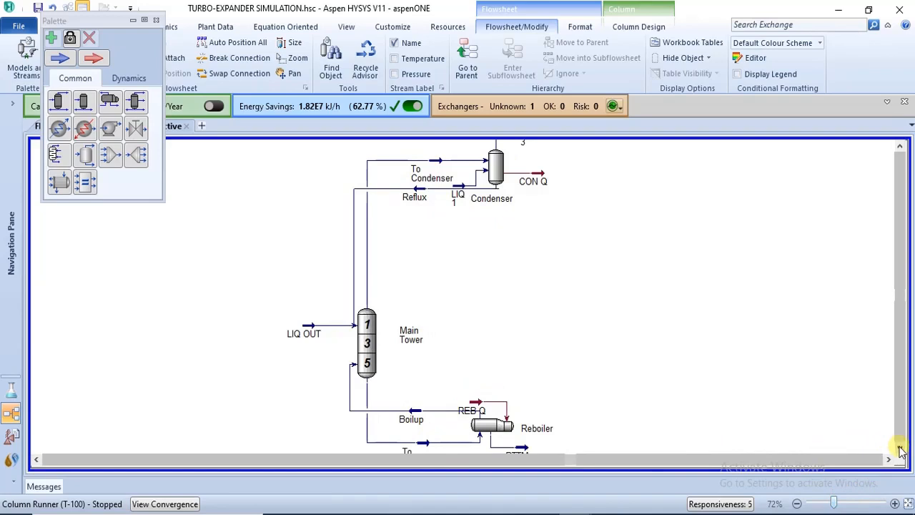
left_click(798, 503)
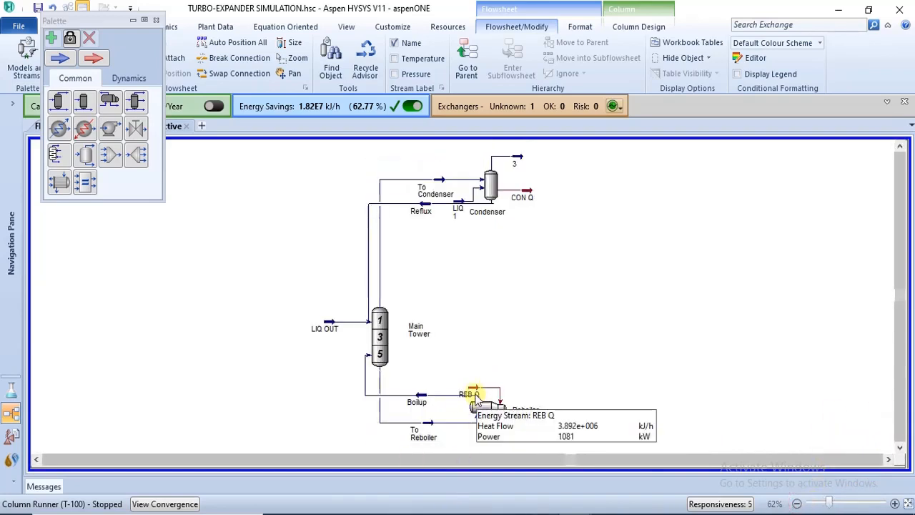
left_click_drag(477, 394, 479, 378)
left_click(527, 342)
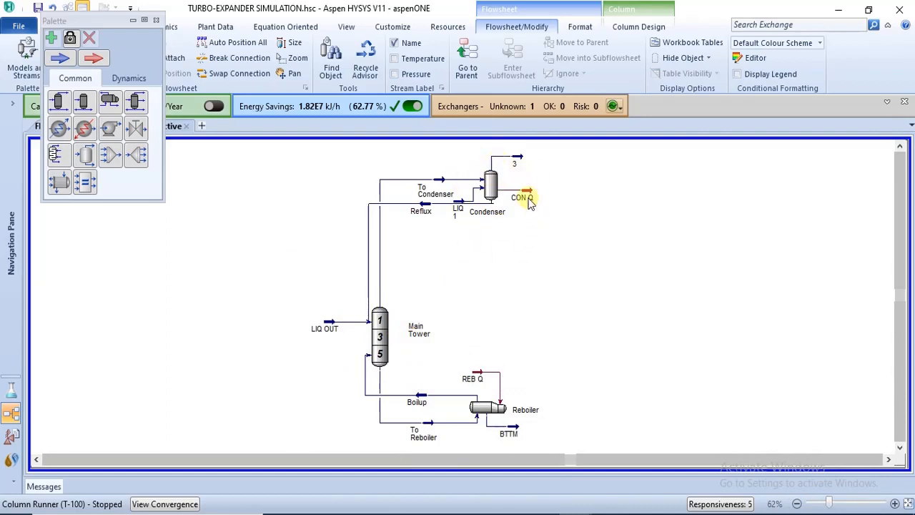
Review the condenser and reboiler arrangement in the column subflowsheet, and return to the parent flowsheet.
mouse_move(529, 202)
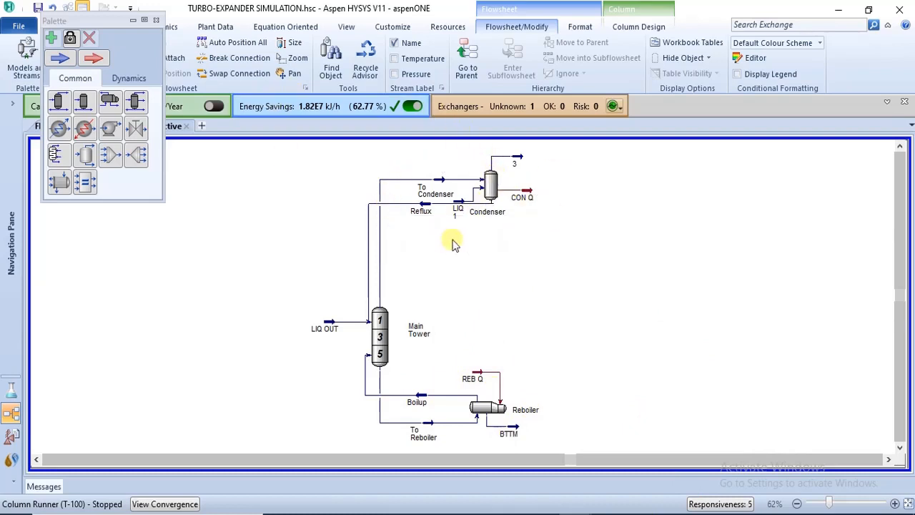
mouse_move(489, 217)
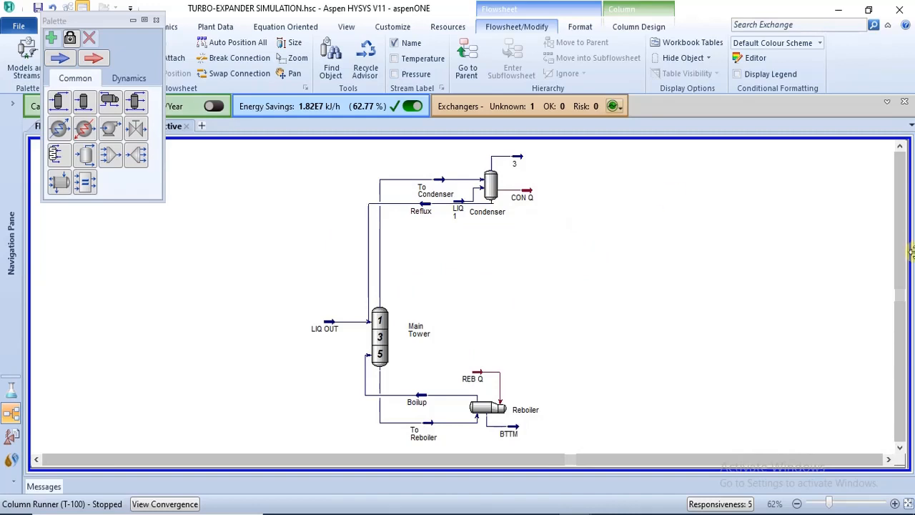
scroll(901, 296, "down", 2)
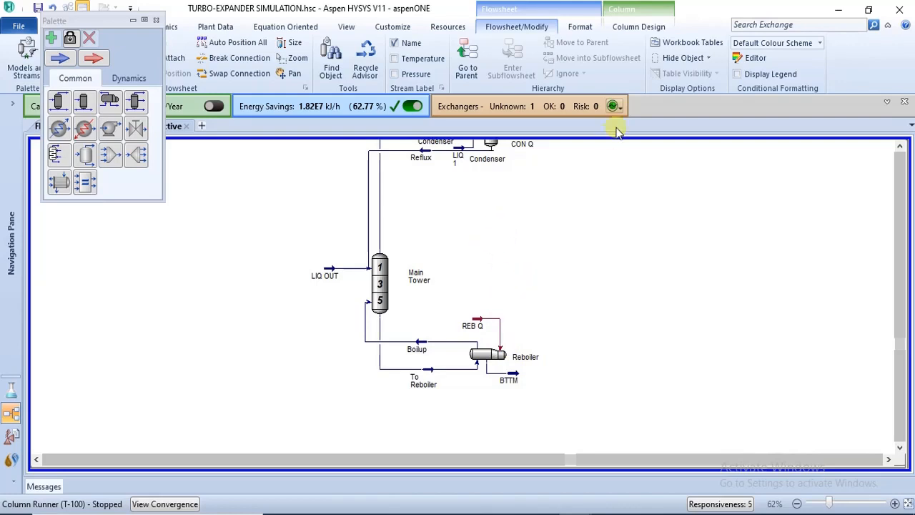
left_click(466, 65)
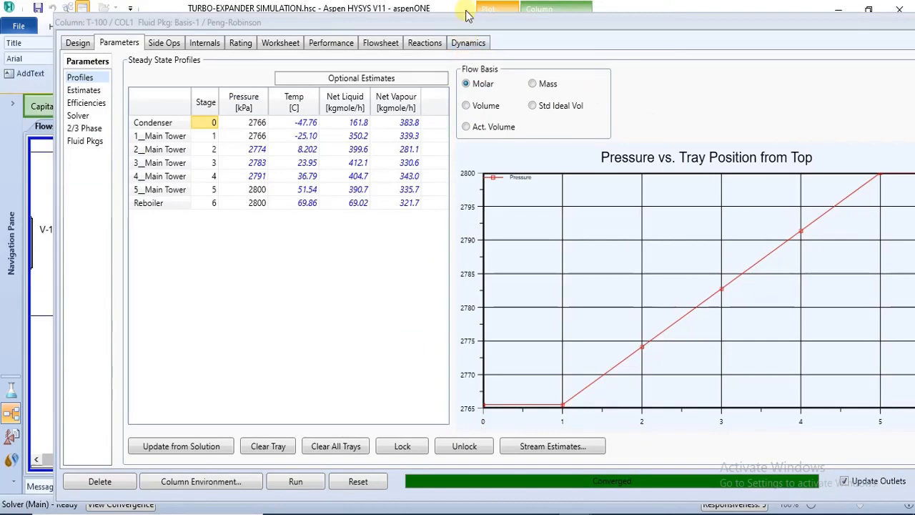
Set the solving method of column T-100 to Modified HYSIM Inside-Out.
left_click_drag(463, 17, 427, 11)
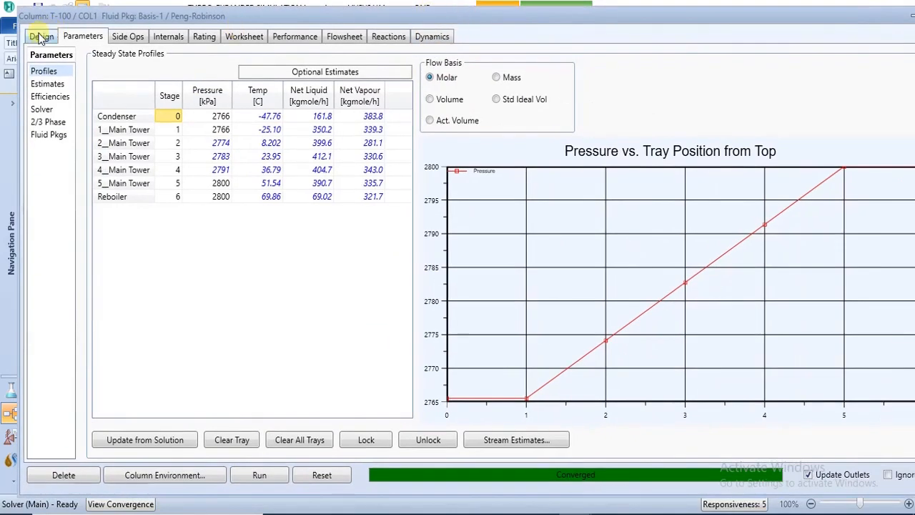
left_click(43, 109)
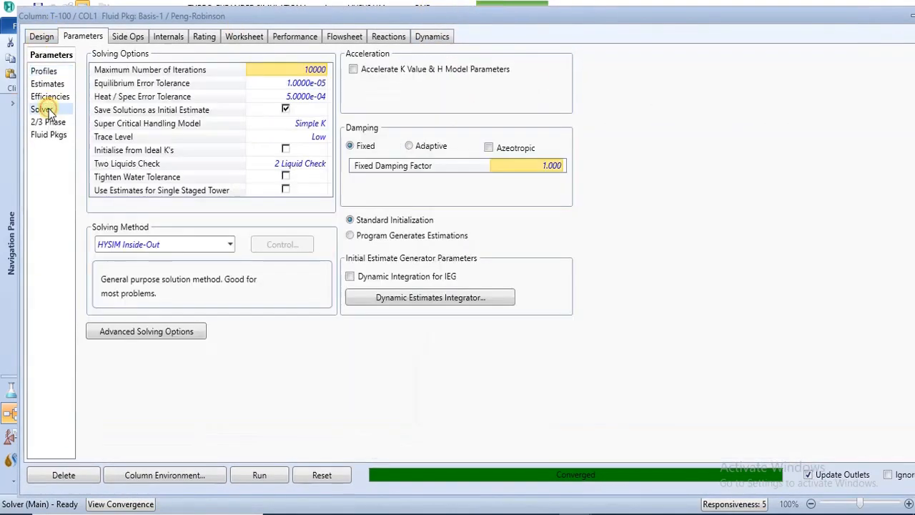
left_click(229, 244)
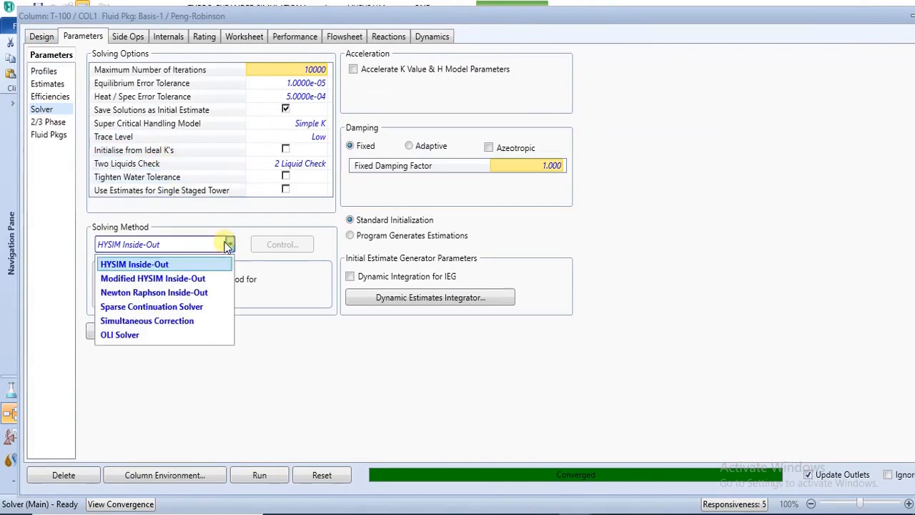
left_click(197, 280)
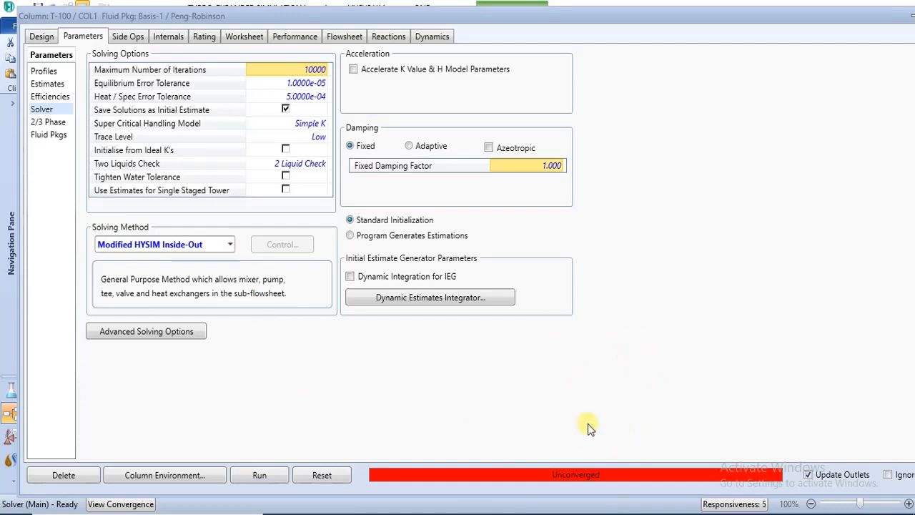
Switch to the ADVANCED COLUMN TECHNIQUES PDF, read the solver methods and the simulation problem, and return to the T-100 column window in Aspen HYSYS.
left_click(344, 513)
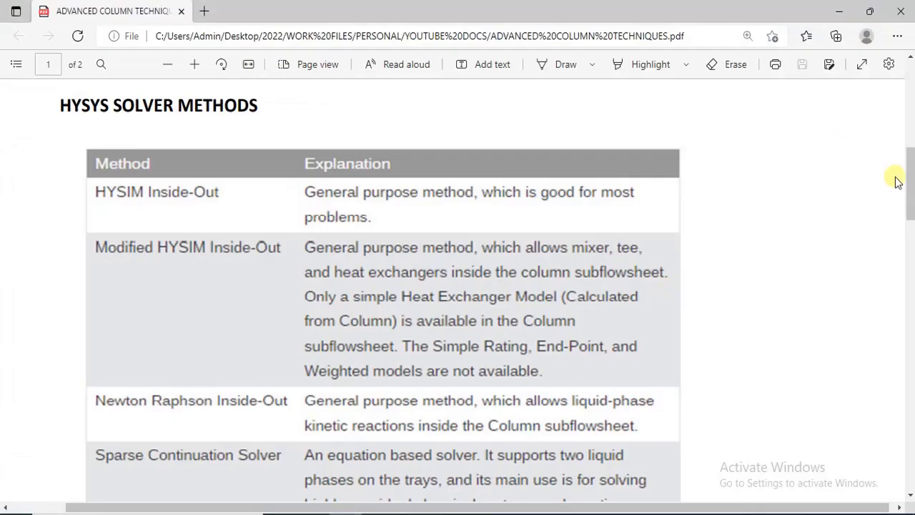
left_click_drag(910, 177, 909, 105)
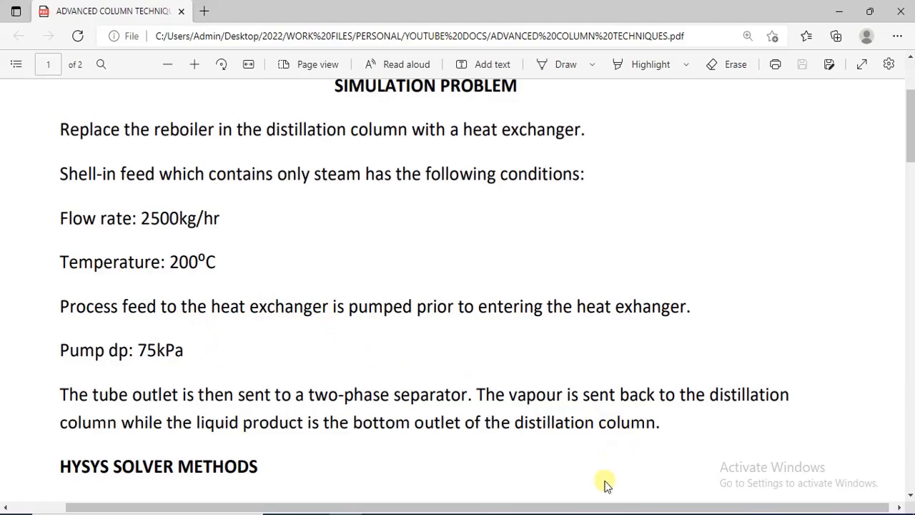
left_click(576, 514)
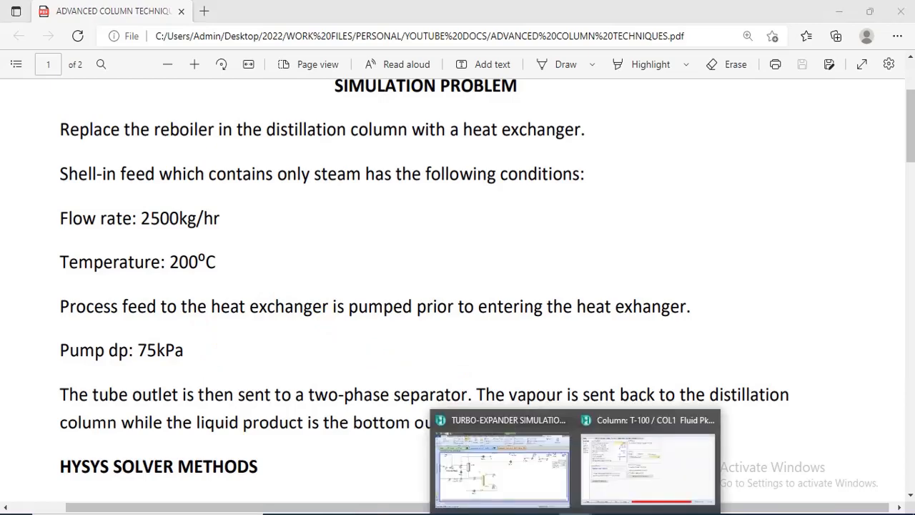
left_click(586, 468)
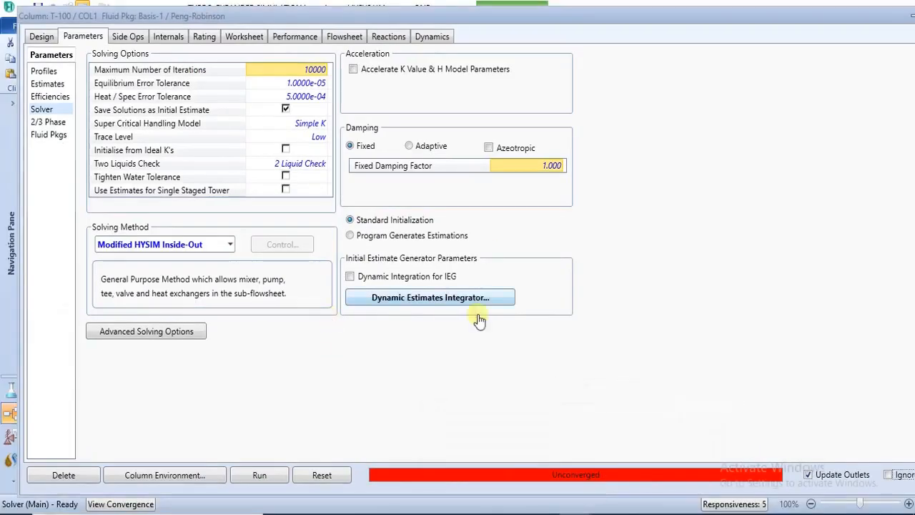
Enter the T-100 column environment and delete the REB Q energy stream from the reboiler.
left_click_drag(555, 18, 593, 17)
left_click(204, 470)
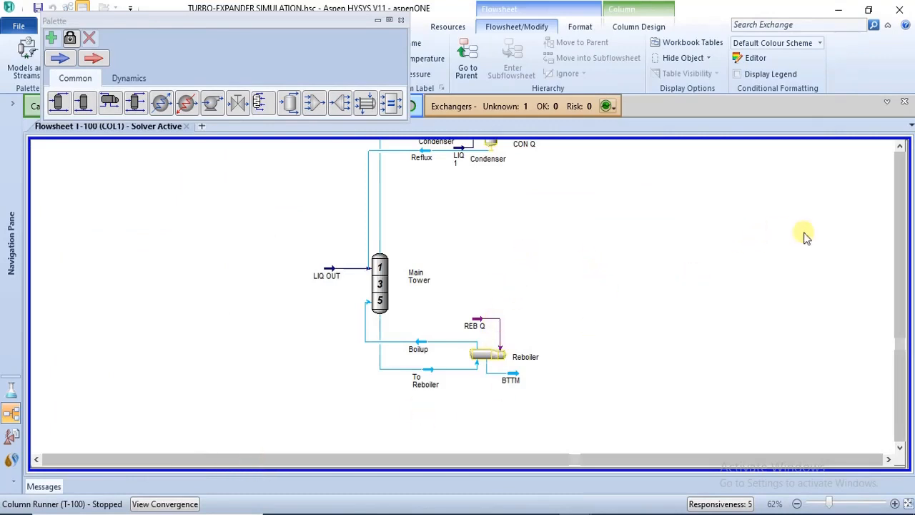
scroll(897, 339, "up", 2)
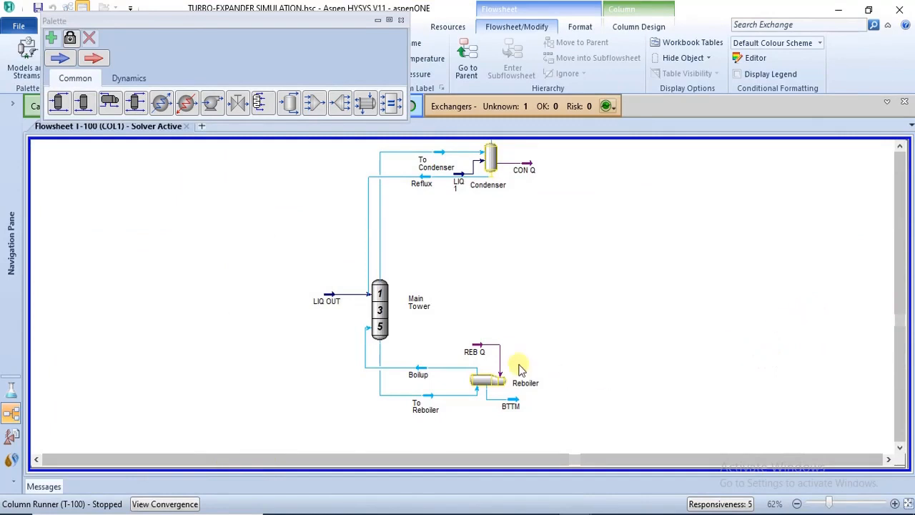
right_click(470, 347)
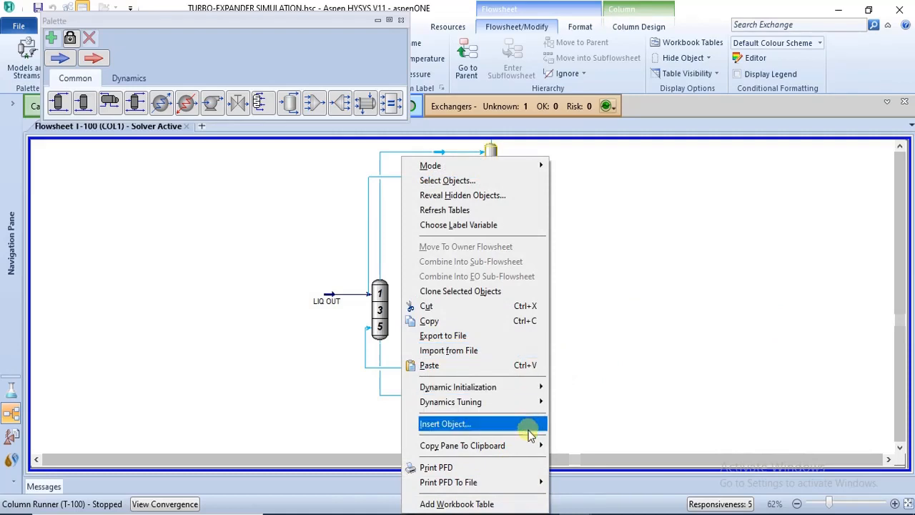
left_click(618, 374)
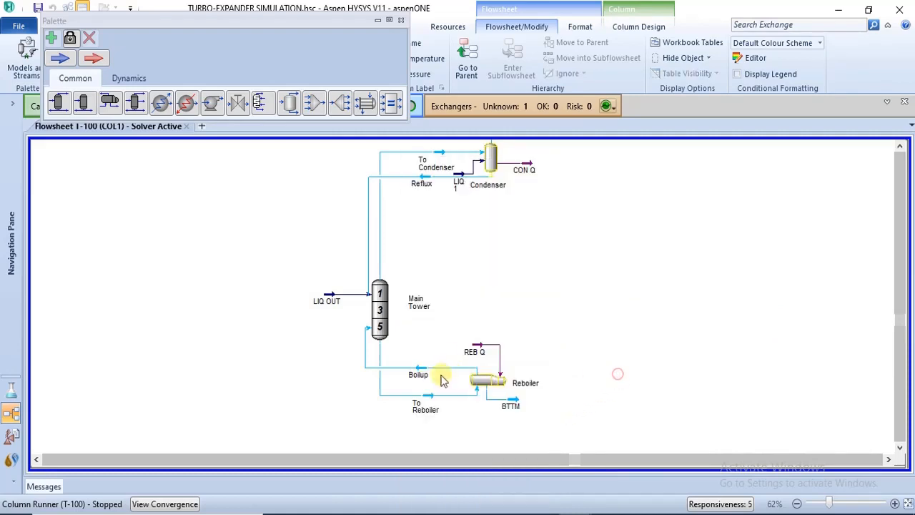
left_click(481, 348)
right_click(469, 350)
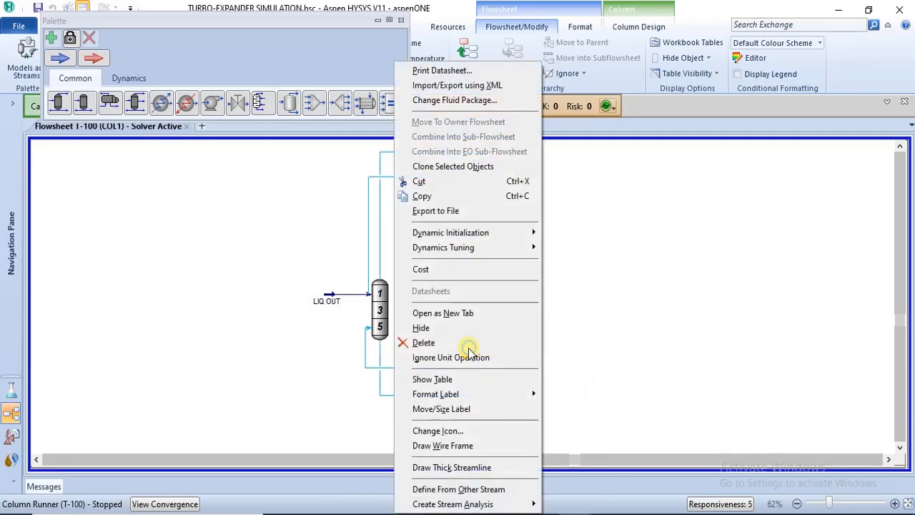
left_click(431, 342)
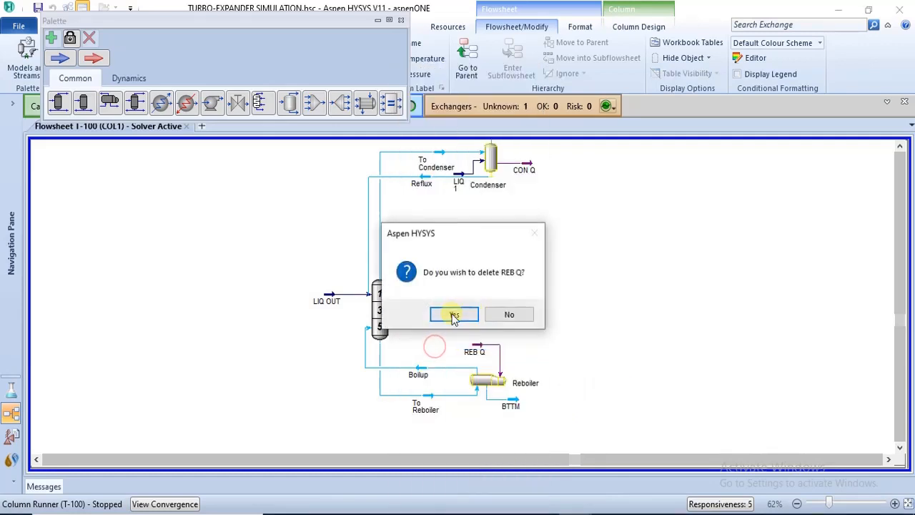
left_click(446, 316)
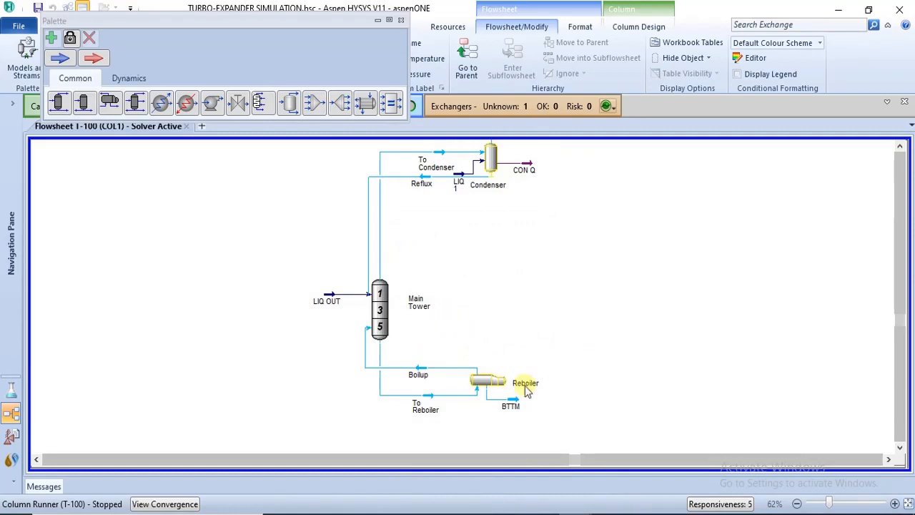
Delete the Reboiler from the column subflowsheet.
left_click(478, 383)
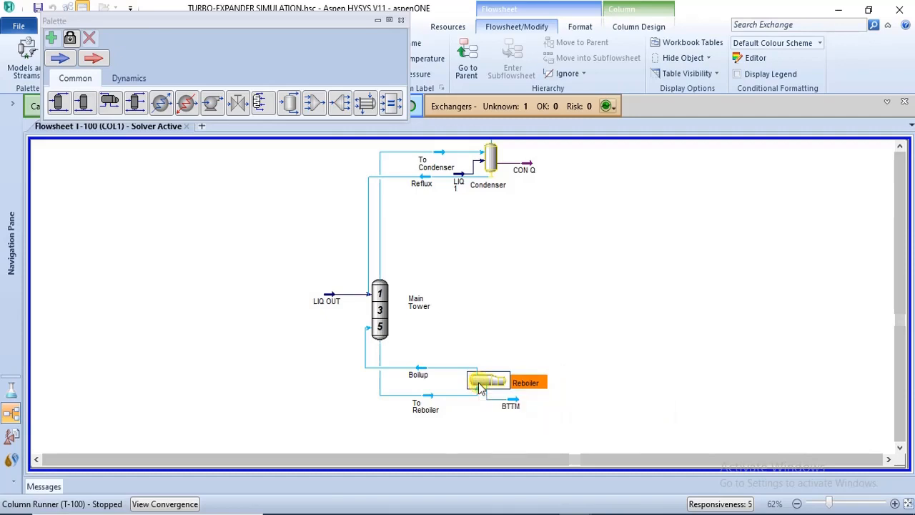
right_click(479, 386)
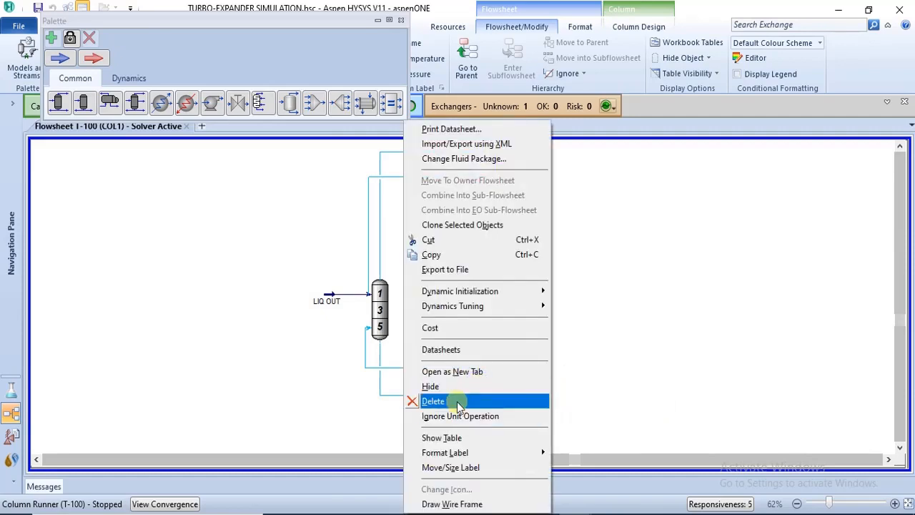
left_click(459, 405)
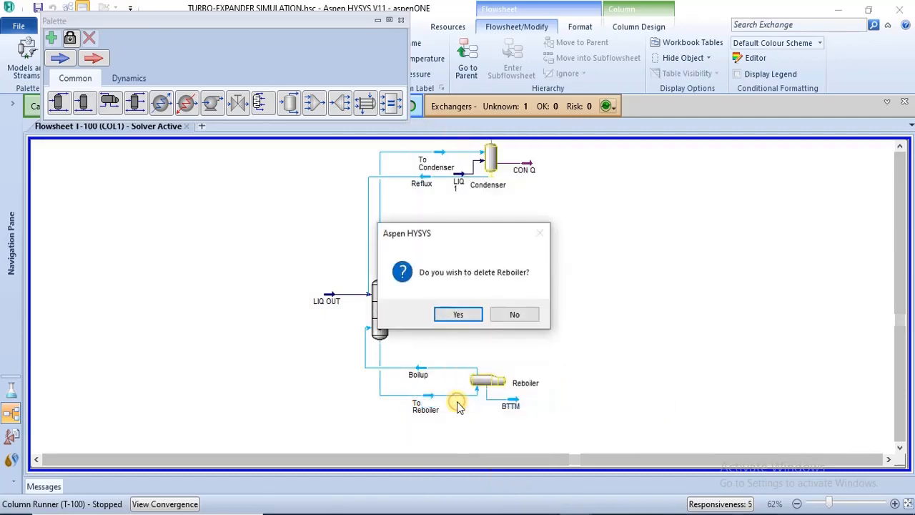
left_click(458, 316)
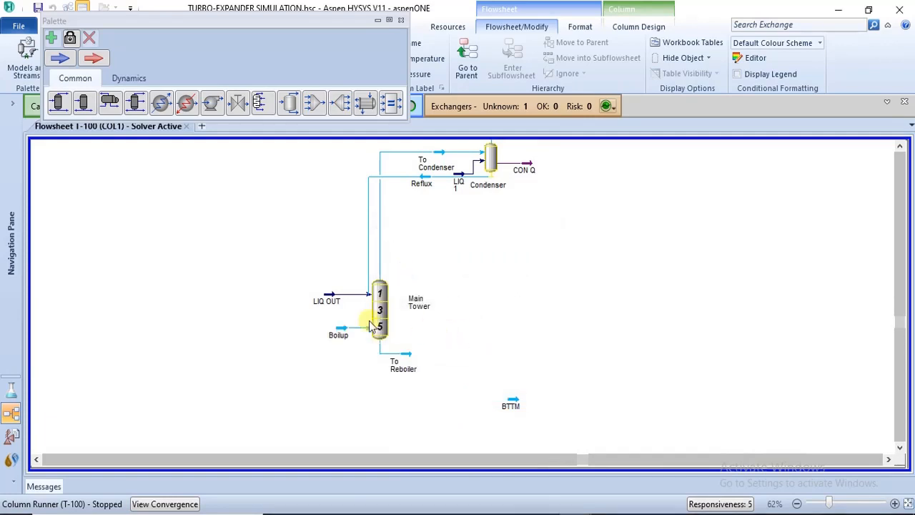
Move the BTTM stream farther away from the Main Tower and lower the To Reboiler stream to make room for new equipment.
left_click(517, 406)
left_click_drag(519, 409, 587, 400)
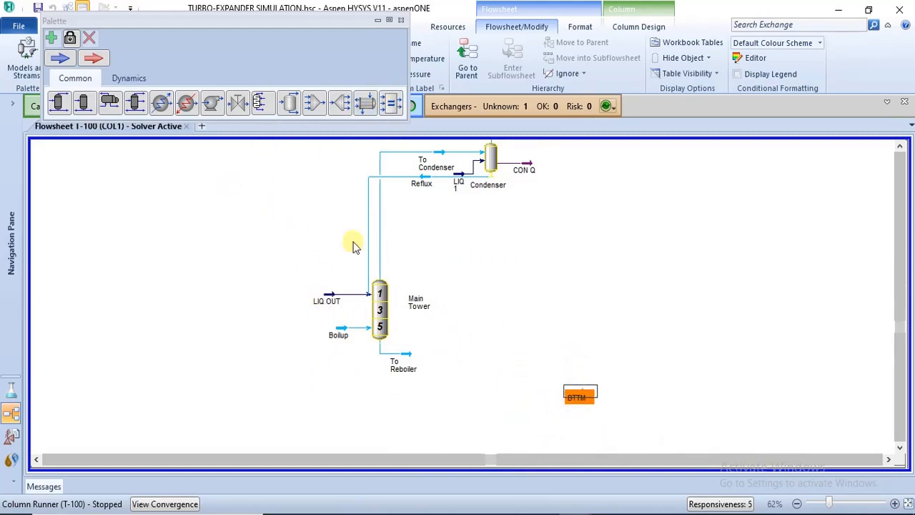
left_click_drag(399, 355, 424, 386)
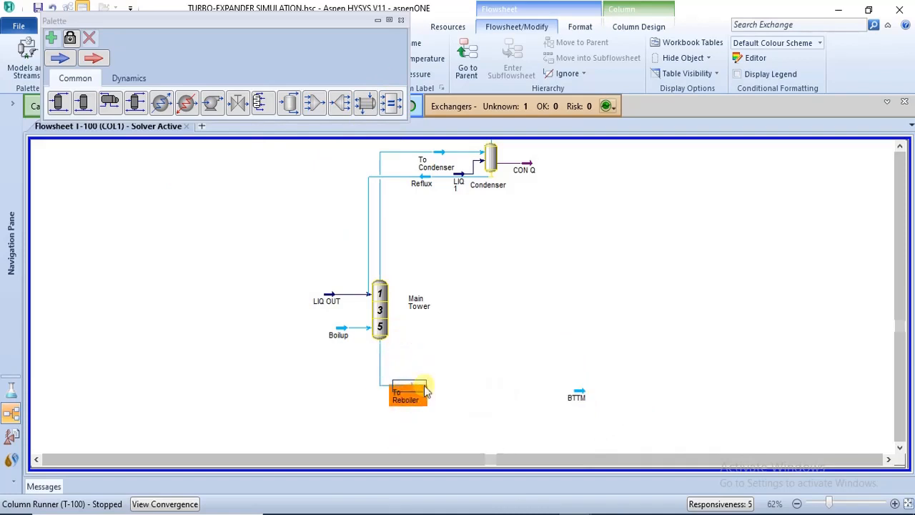
left_click(445, 353)
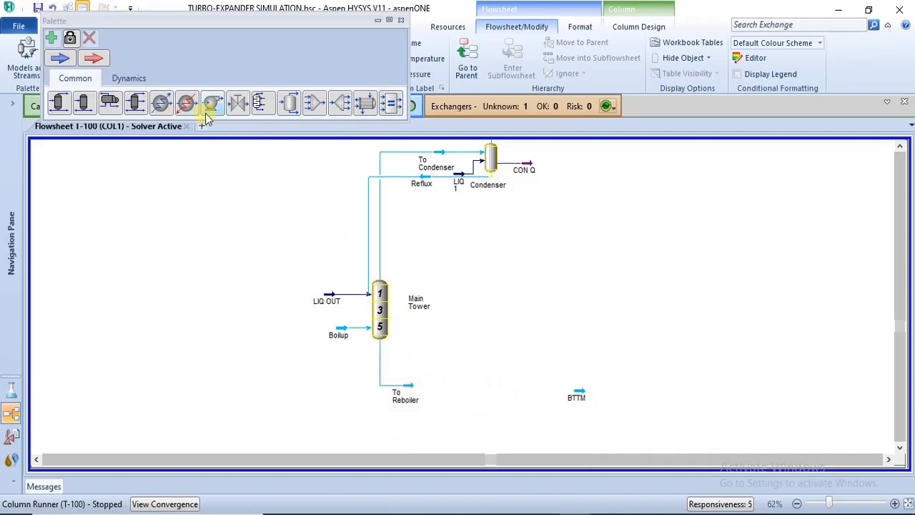
Add a pump beside the To Reboiler stream and create its outlet stream P-OUT.
left_click_drag(210, 108, 429, 398)
left_click(502, 413)
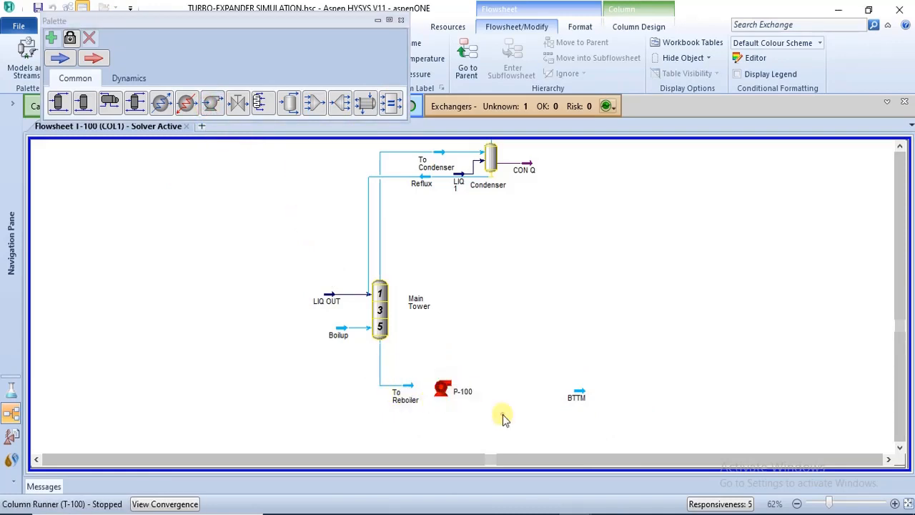
double_click(443, 390)
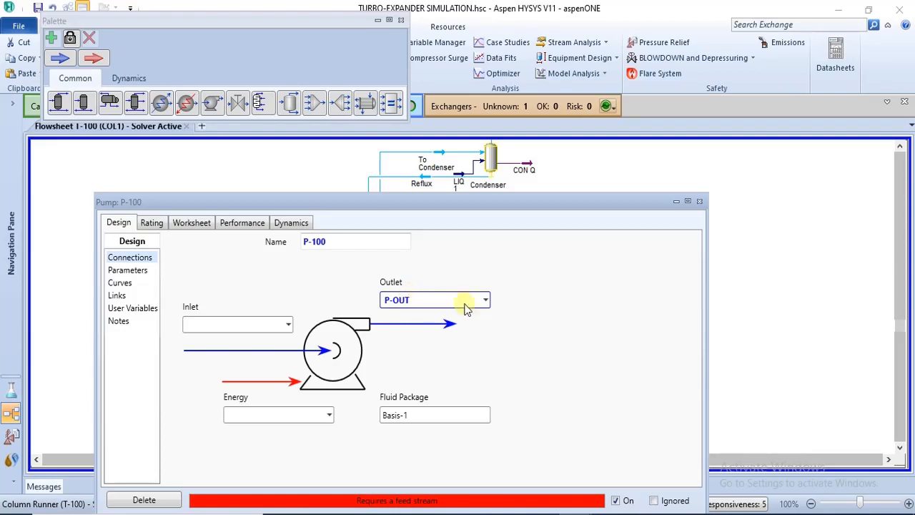
left_click(700, 202)
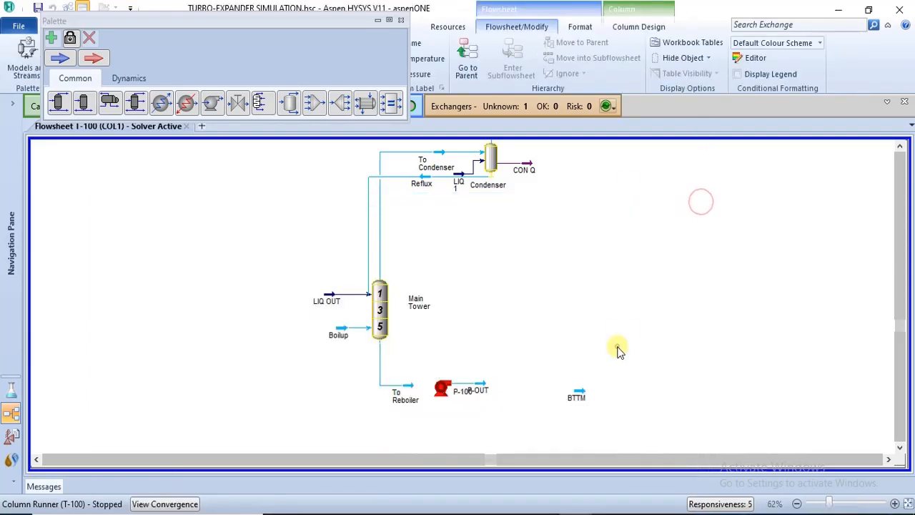
Place pump P-100 close to the To Reboiler stream with P-OUT just beyond it, and shift BTTM farther out and down.
left_click_drag(483, 386, 497, 387)
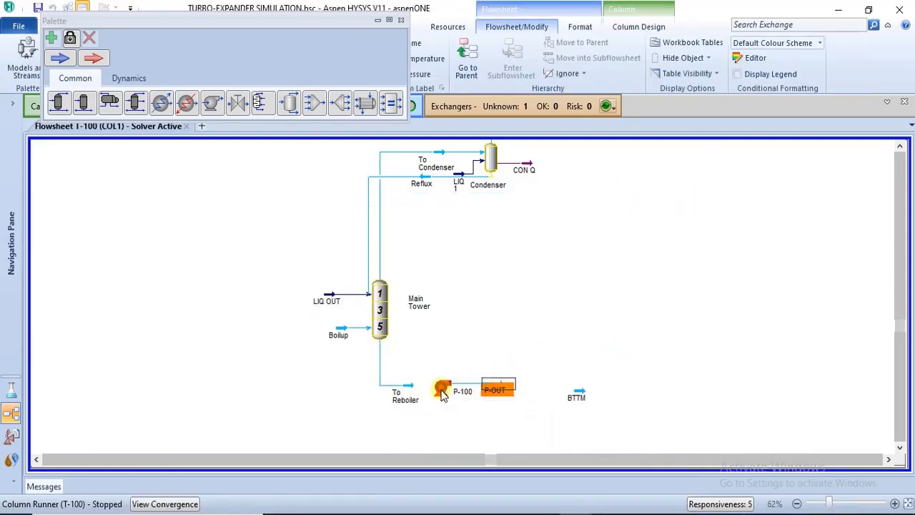
left_click_drag(443, 392, 431, 392)
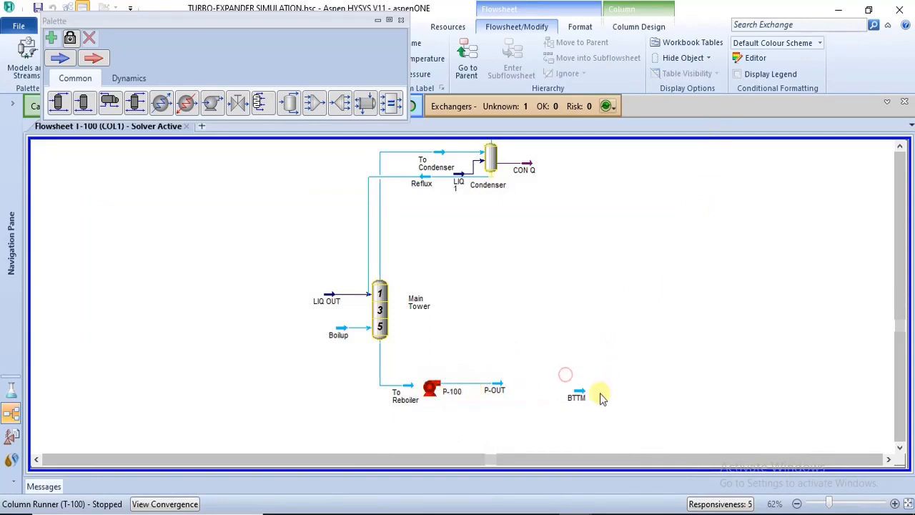
left_click_drag(583, 397, 669, 415)
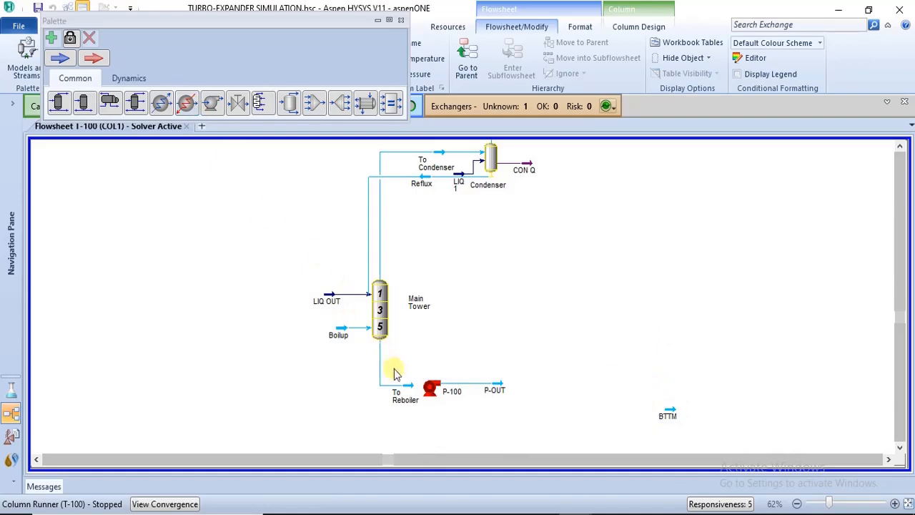
mouse_move(492, 389)
left_mouse_down()
mouse_move(475, 386)
mouse_move(483, 376)
left_mouse_up()
left_click(484, 386)
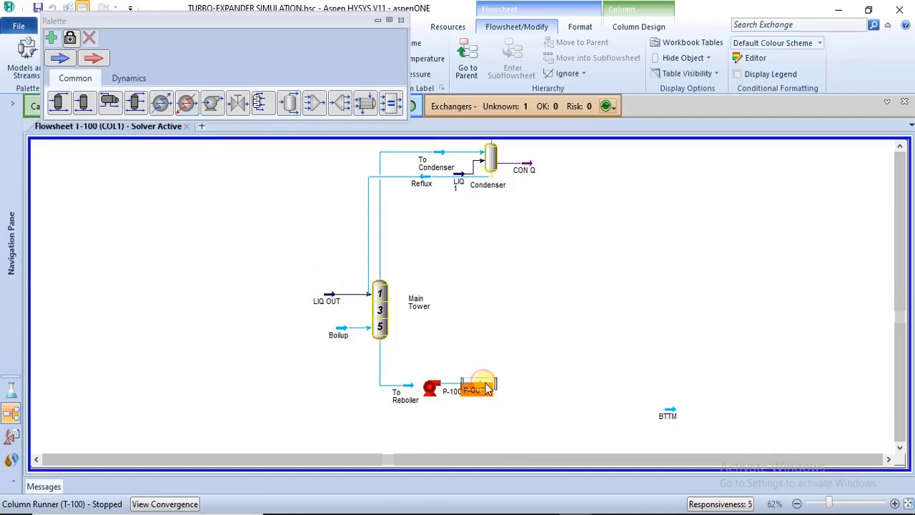
left_click(470, 307)
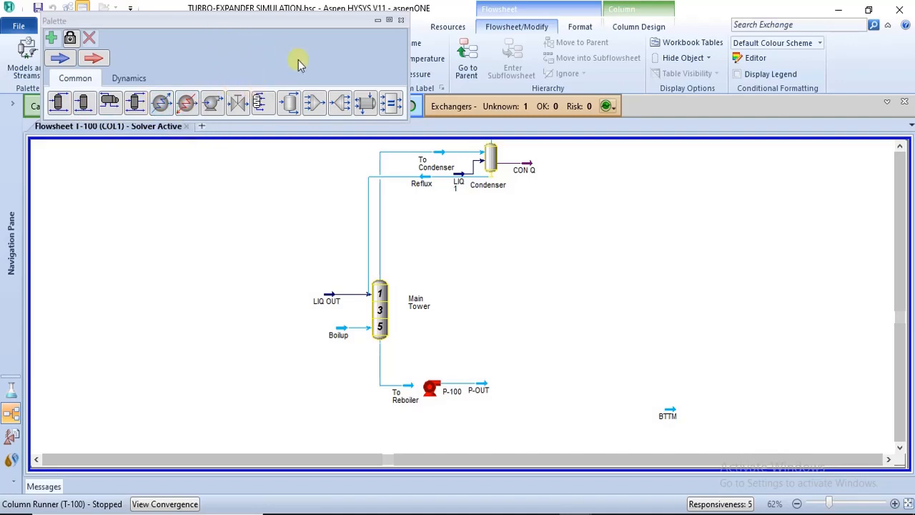
Add a heat exchanger after the P-OUT stream and change its icon to the horizontal shell-and-tube symbol.
left_click_drag(368, 107, 513, 390)
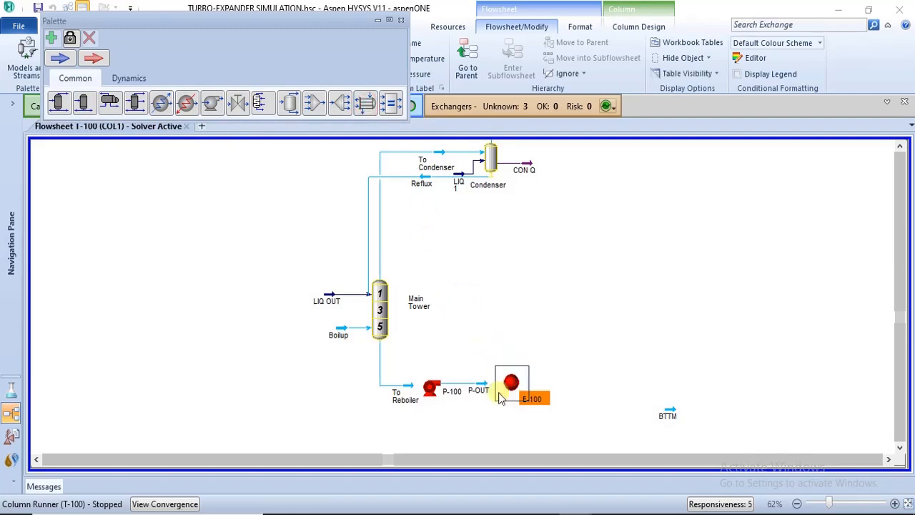
right_click(513, 393)
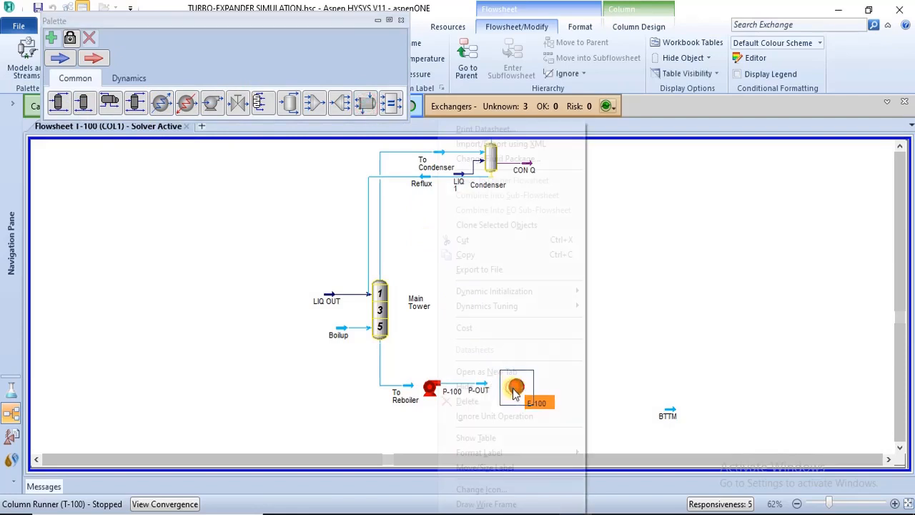
left_click(505, 489)
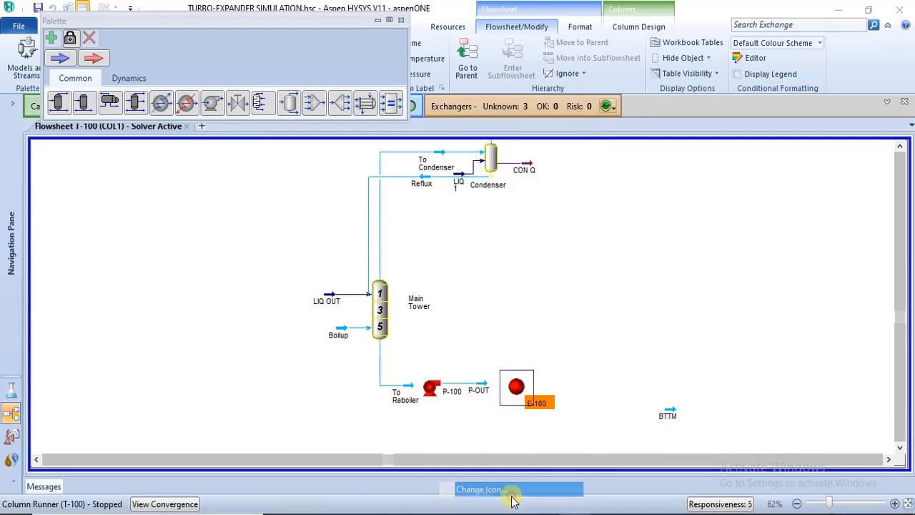
left_click(405, 256)
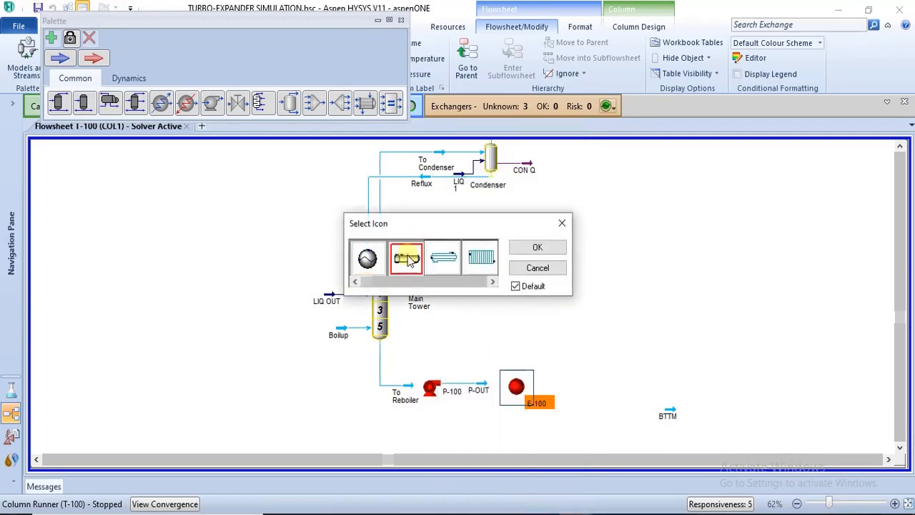
left_click(519, 246)
left_click(536, 316)
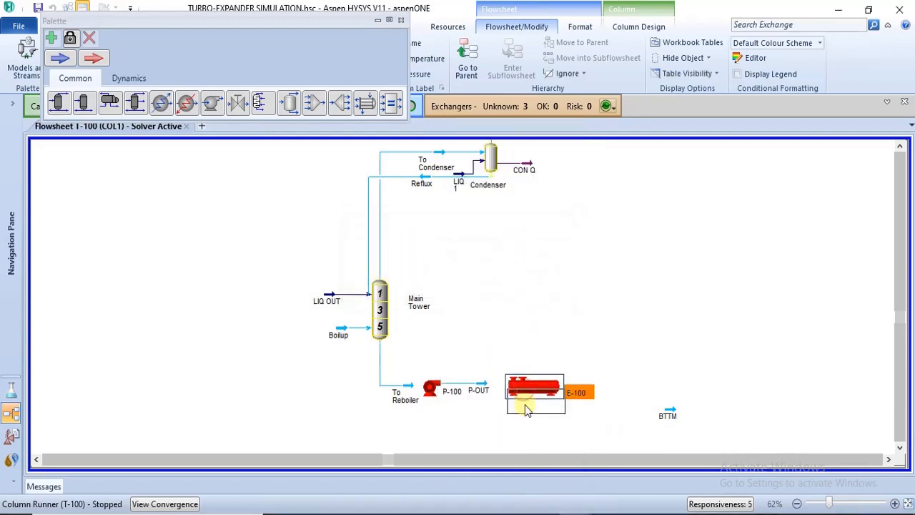
Position heat exchanger E-100 slightly below and just beyond the P-OUT stream.
left_click(544, 368)
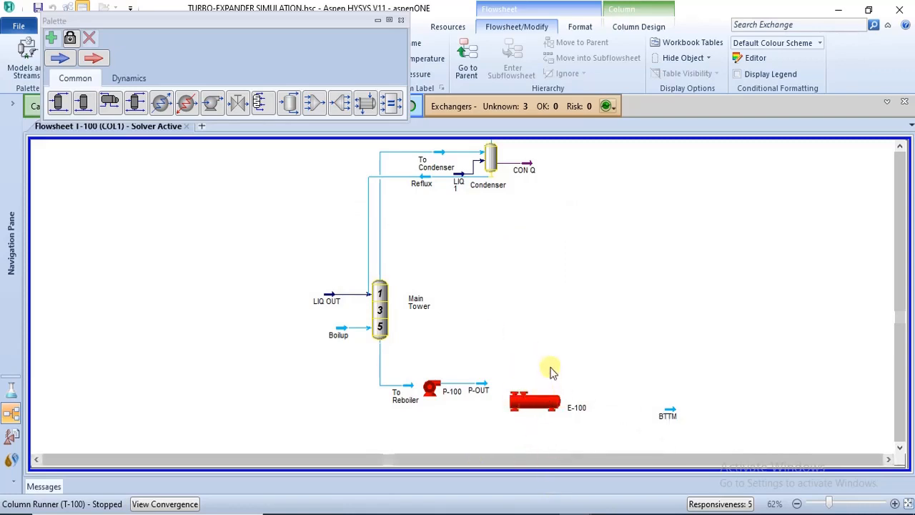
mouse_move(515, 403)
left_click_drag(514, 402, 508, 405)
left_click(545, 350)
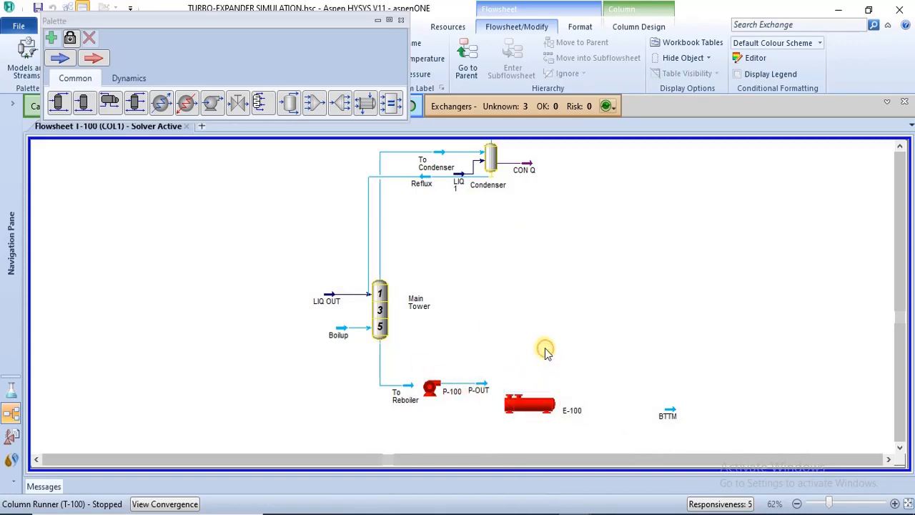
mouse_move(533, 406)
left_mouse_down()
mouse_move(532, 391)
mouse_move(535, 411)
left_mouse_up()
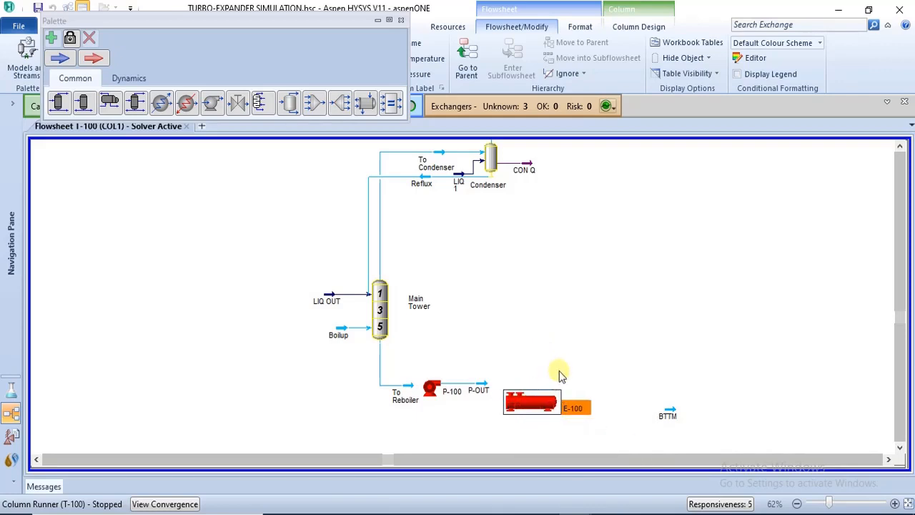
left_click(547, 270)
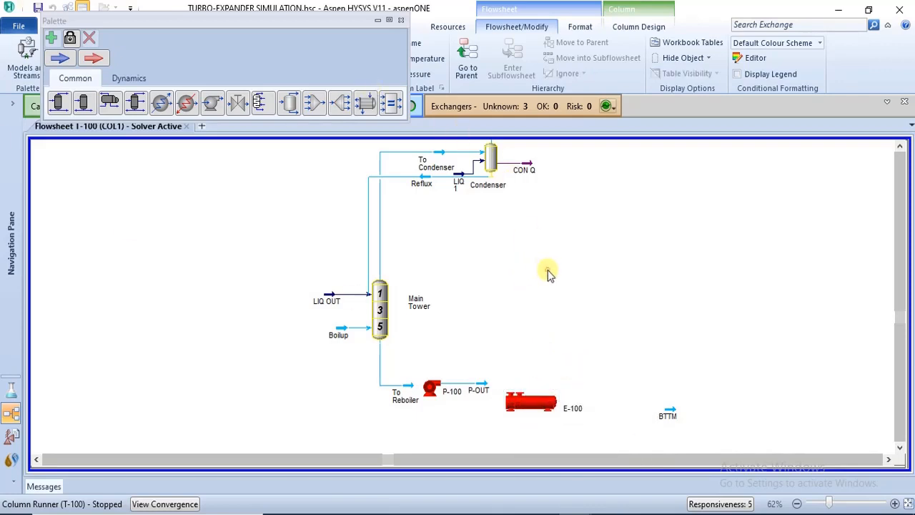
Add a separator to the flowsheet between heat exchanger E-100 and the BTTM stream.
left_click(290, 104)
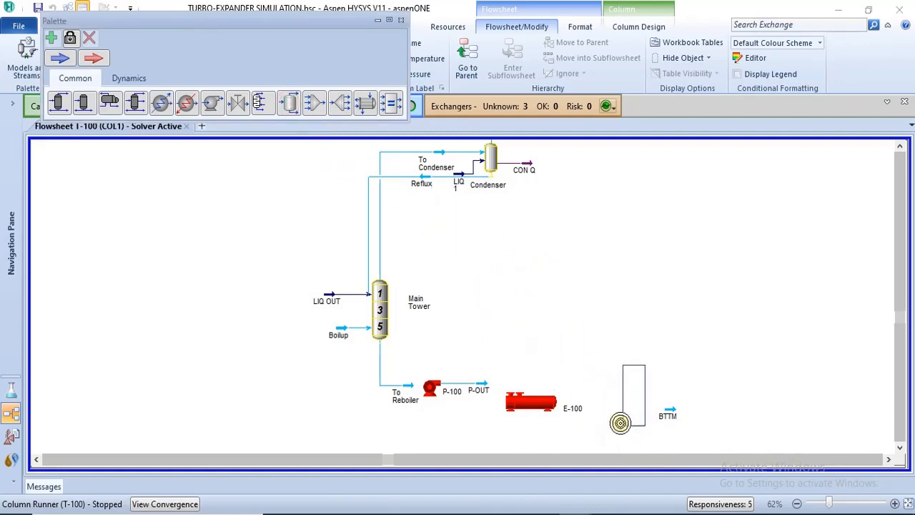
left_click(620, 423)
left_click(606, 316)
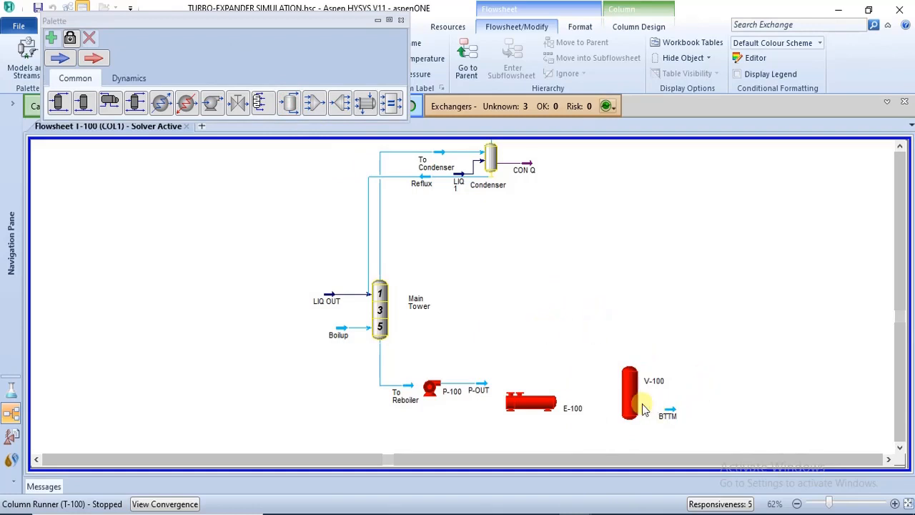
Connect separator V-100 with BTTM as its liquid outlet and Boilup as its vapour outlet.
mouse_move(639, 408)
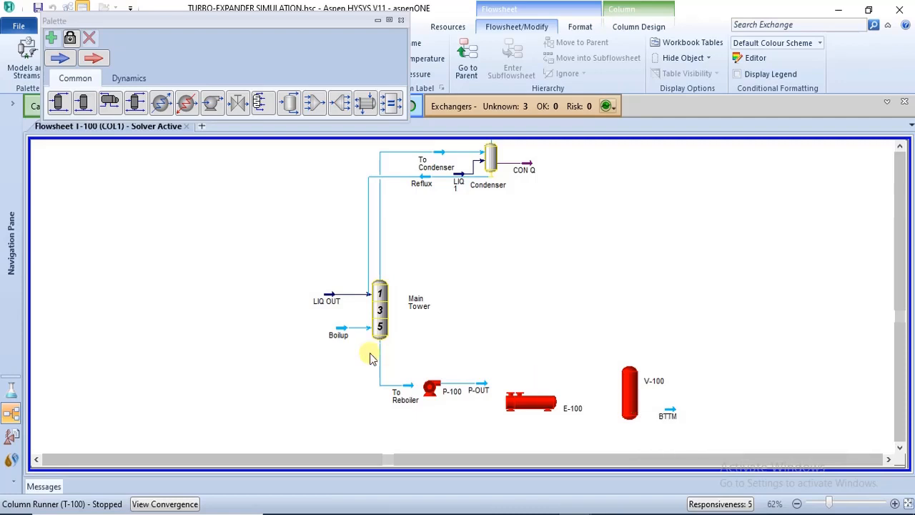
mouse_move(549, 413)
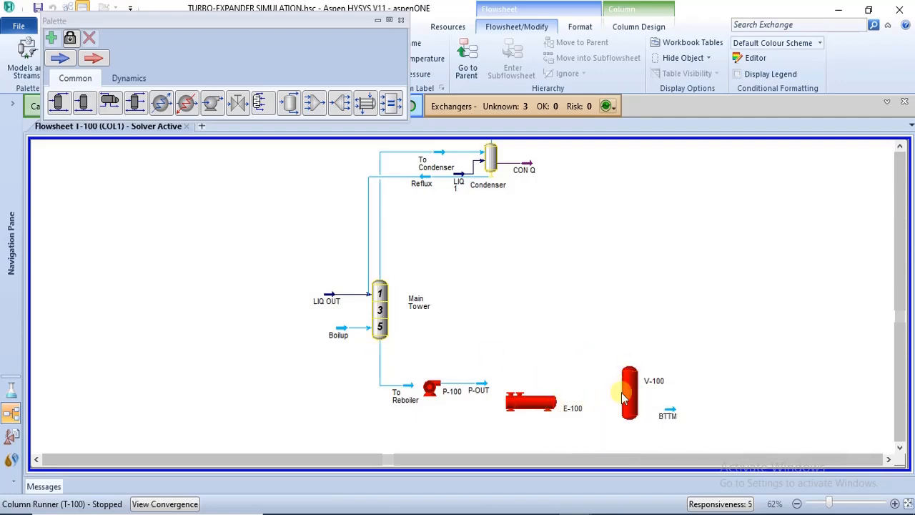
mouse_move(629, 392)
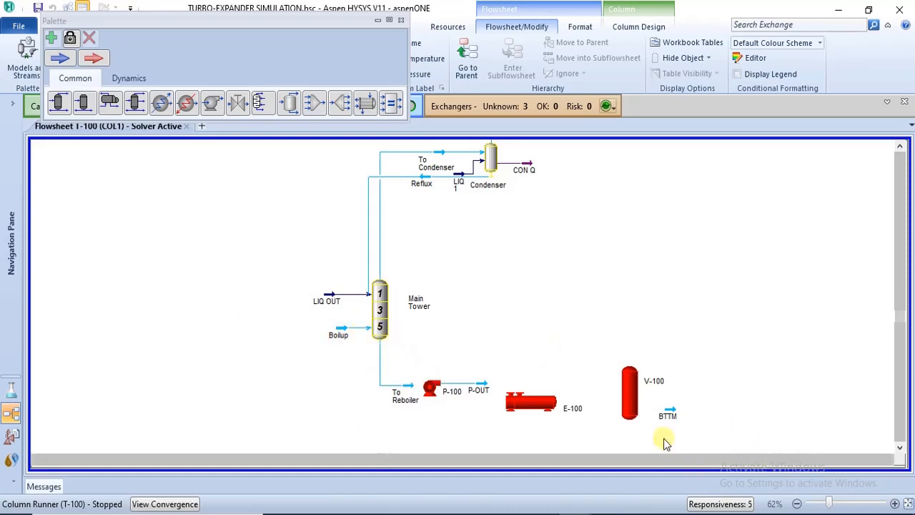
left_click(630, 400)
double_click(629, 401)
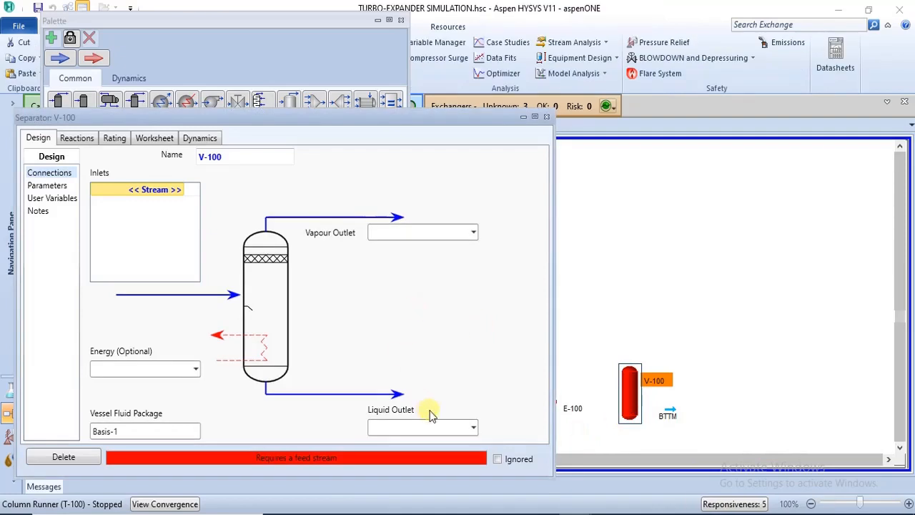
left_click(473, 429)
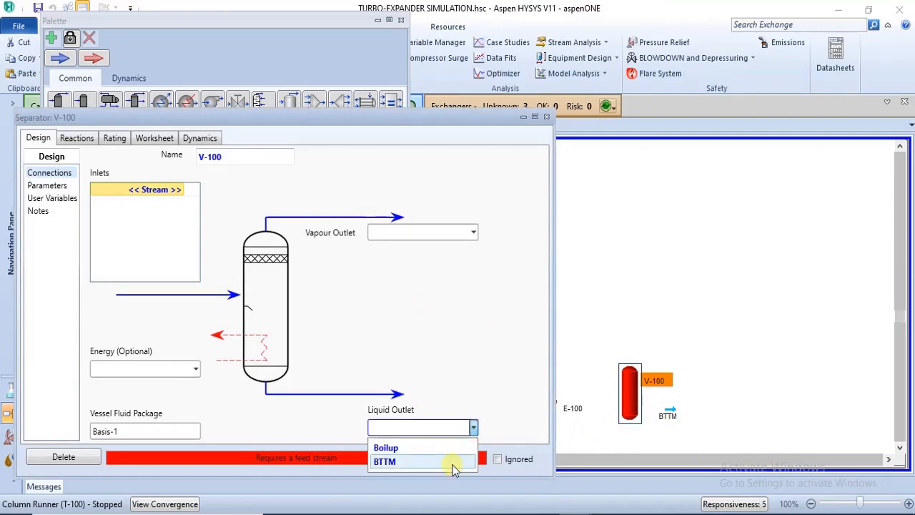
left_click(468, 460)
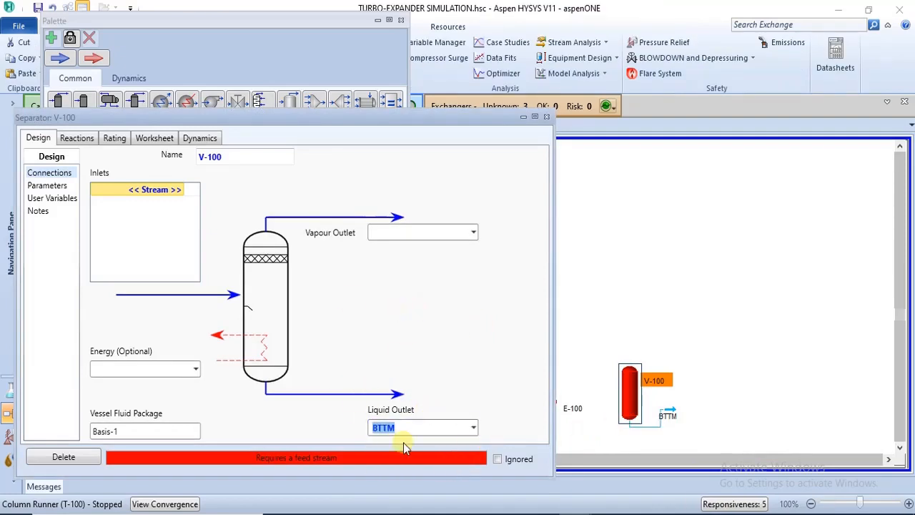
left_click(472, 232)
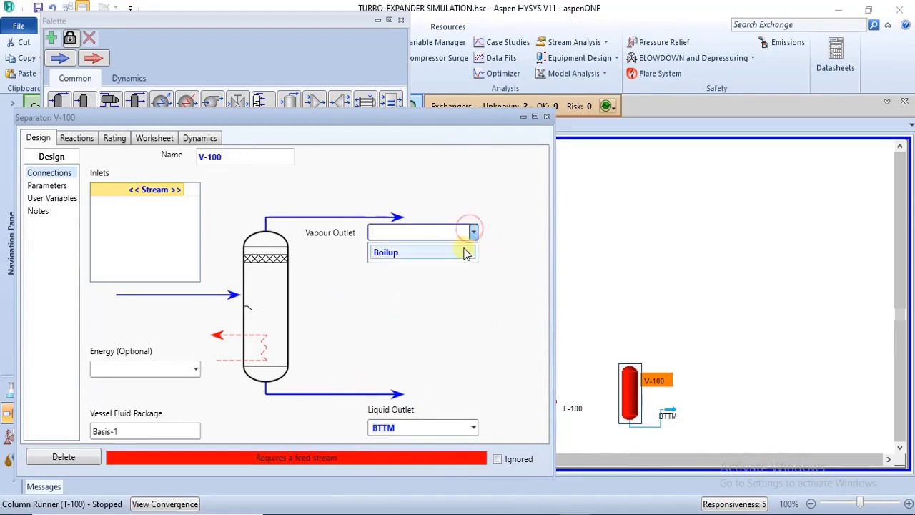
left_click(463, 248)
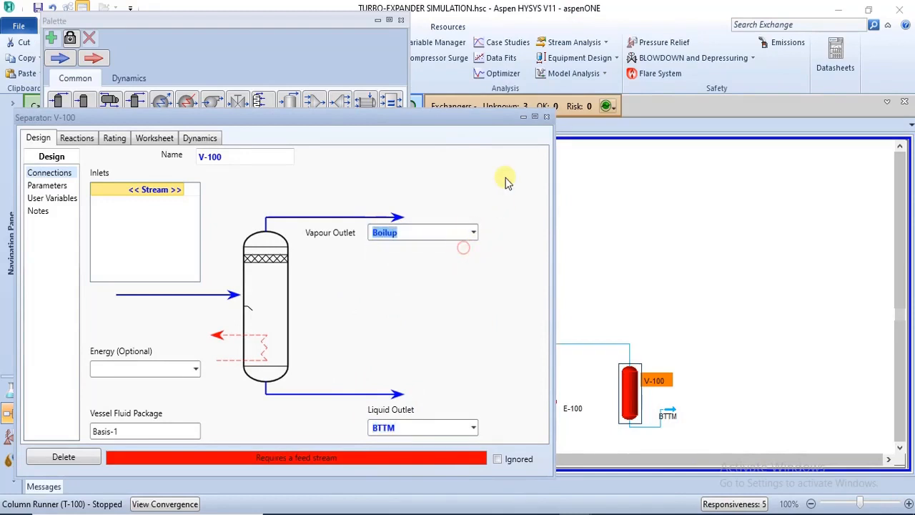
left_click(545, 119)
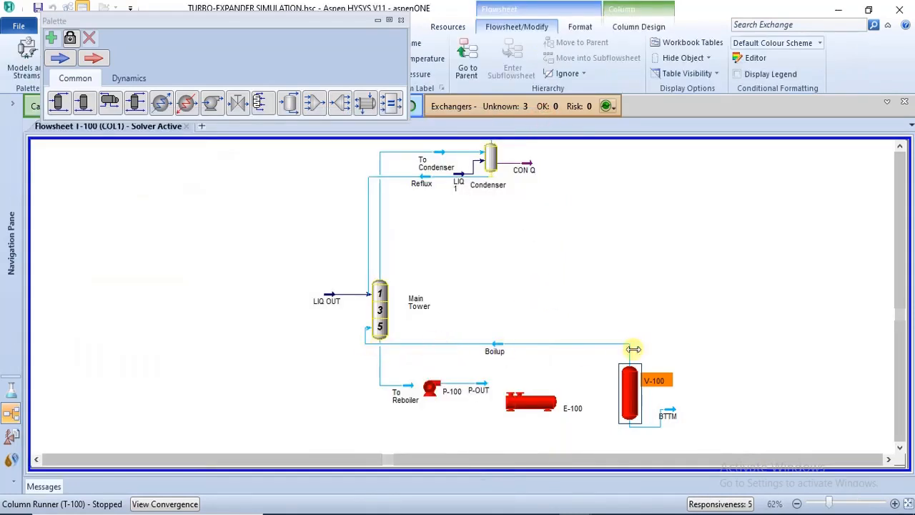
Move the BTTM stream lower and closer to separator V-100 so it lines up with the liquid outlet.
left_click(659, 349)
mouse_move(678, 422)
left_click_drag(675, 418, 652, 433)
left_click(676, 382)
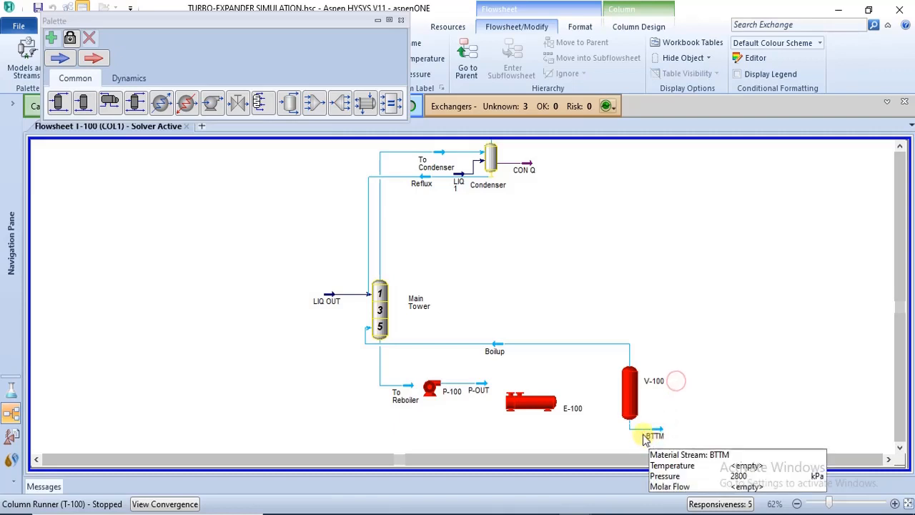
mouse_move(653, 432)
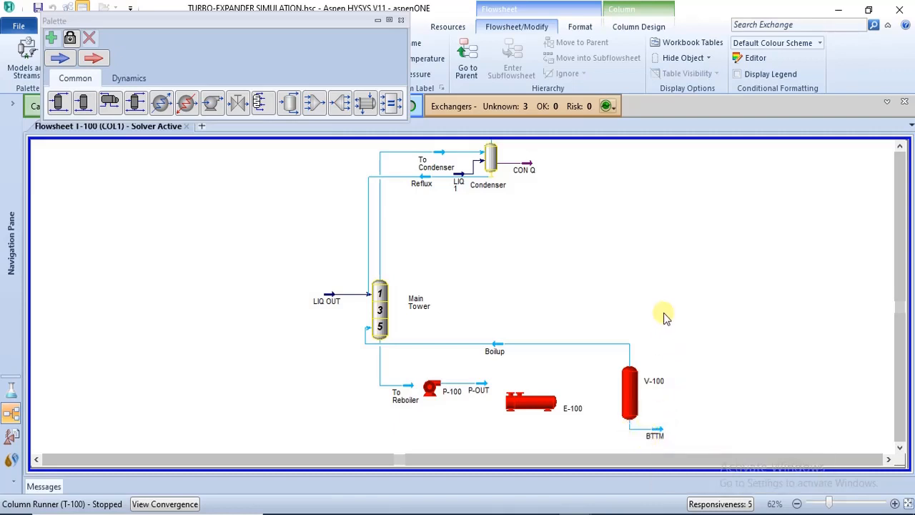
Connect To Reboiler as the inlet of pump P-100 and create its energy stream QE.
double_click(431, 386)
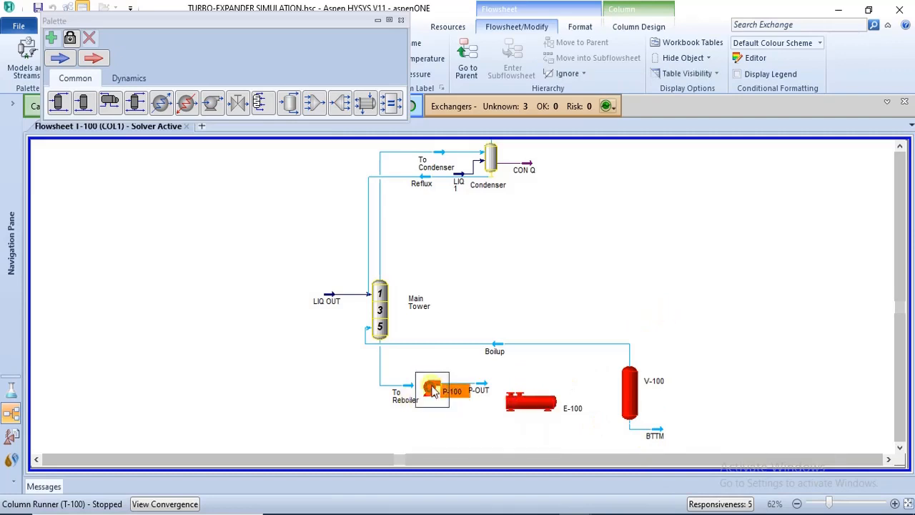
left_click(234, 269)
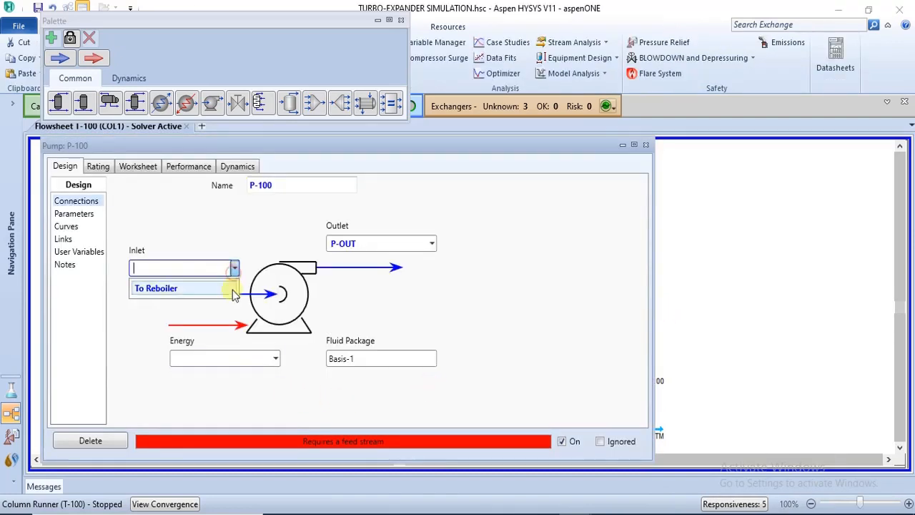
left_click(227, 290)
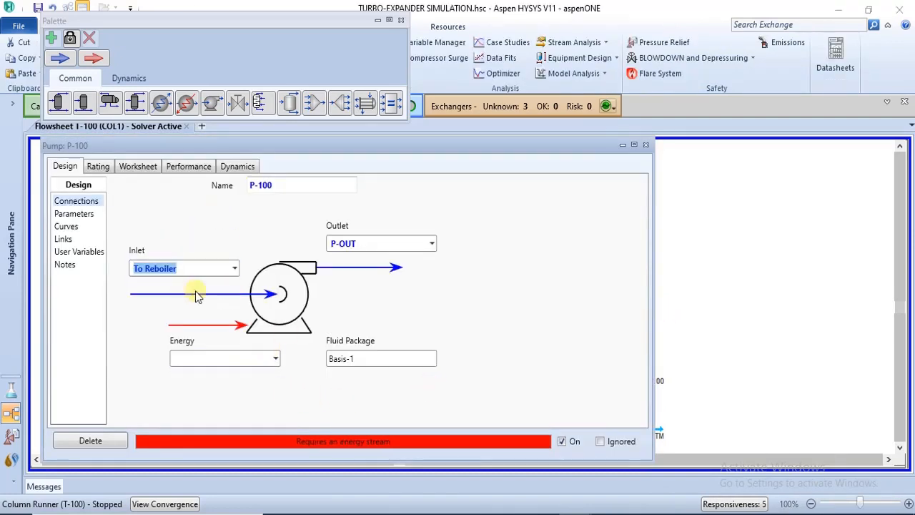
left_click(206, 356)
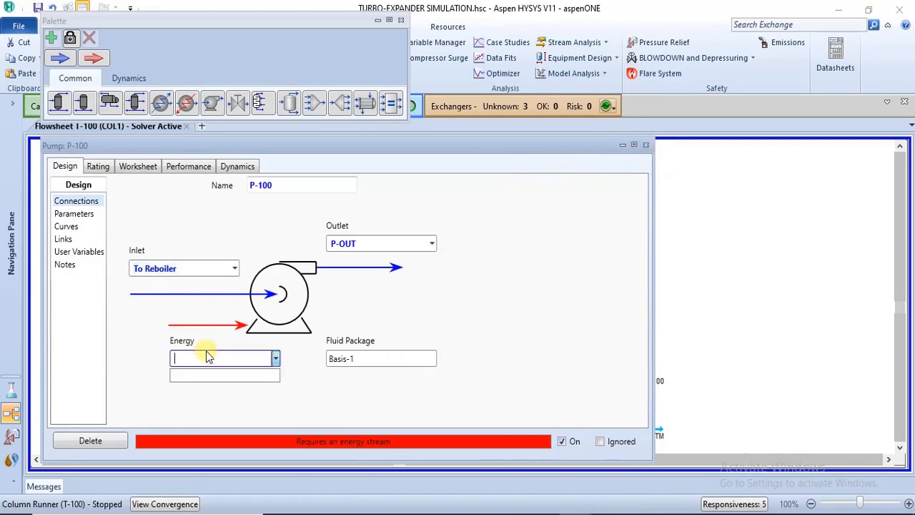
type("QE")
key("Return")
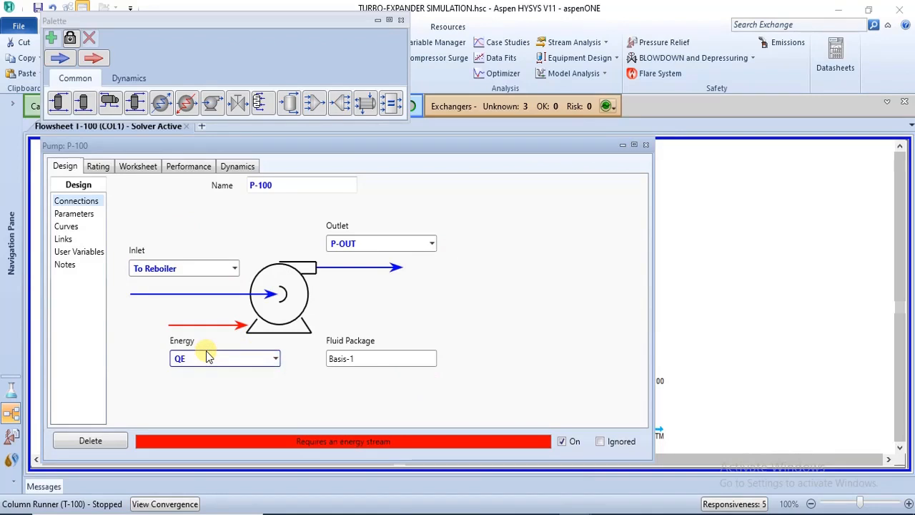
left_click(452, 300)
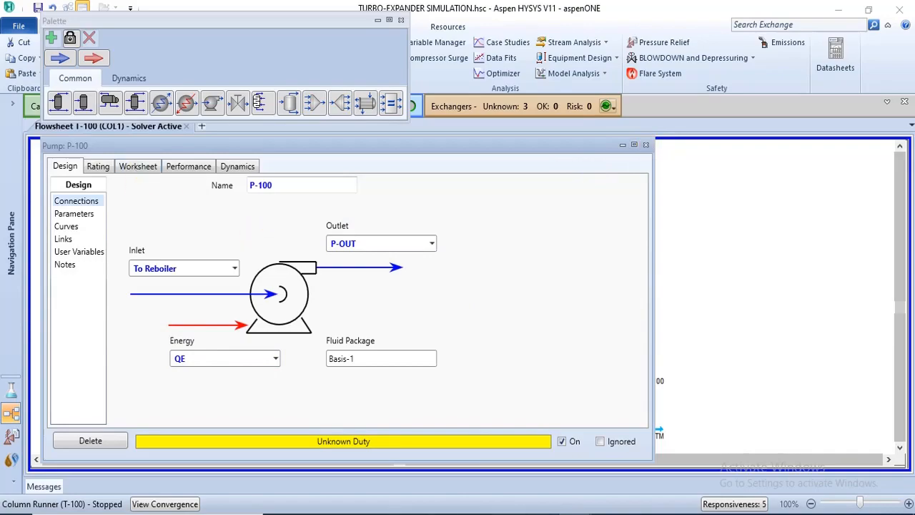
Check the pump dp in the simulation problem PDF and set the Delta P of pump P-100 to 75 kPa.
key("alt+Tab")
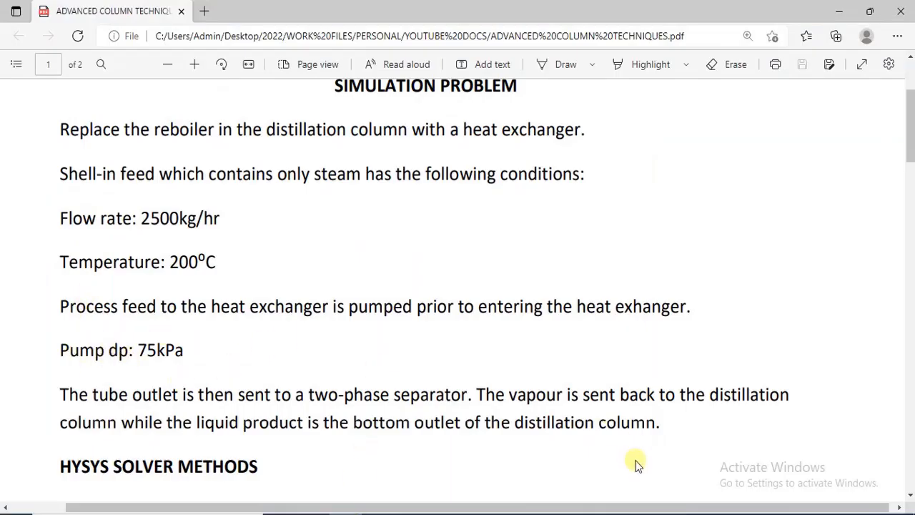
mouse_move(542, 506)
left_click(429, 458)
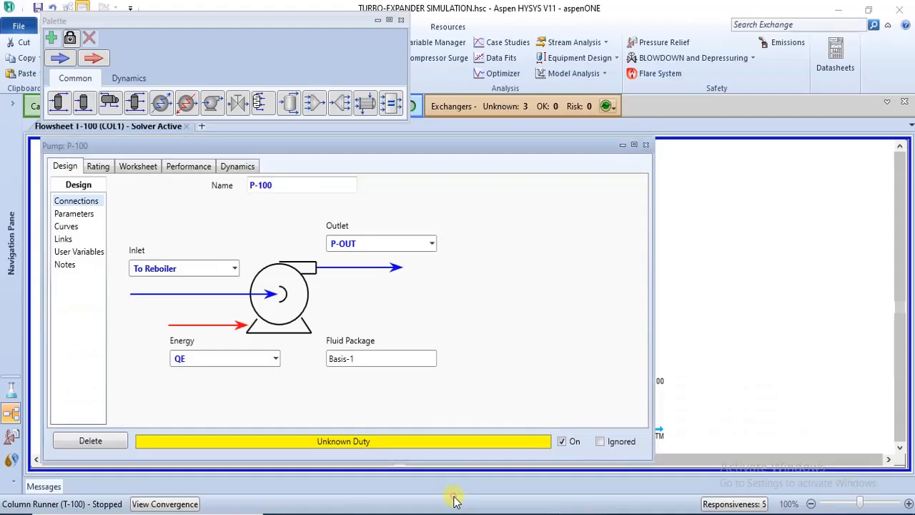
left_click(66, 216)
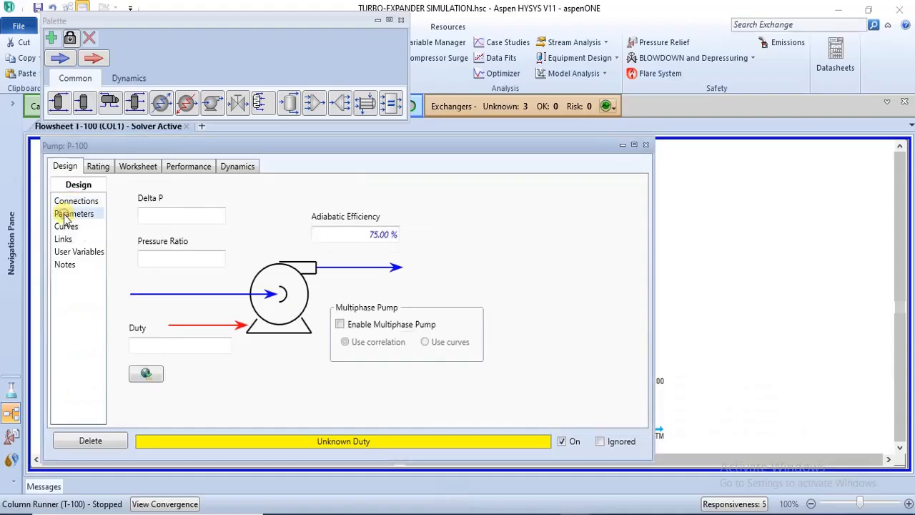
left_click(195, 210)
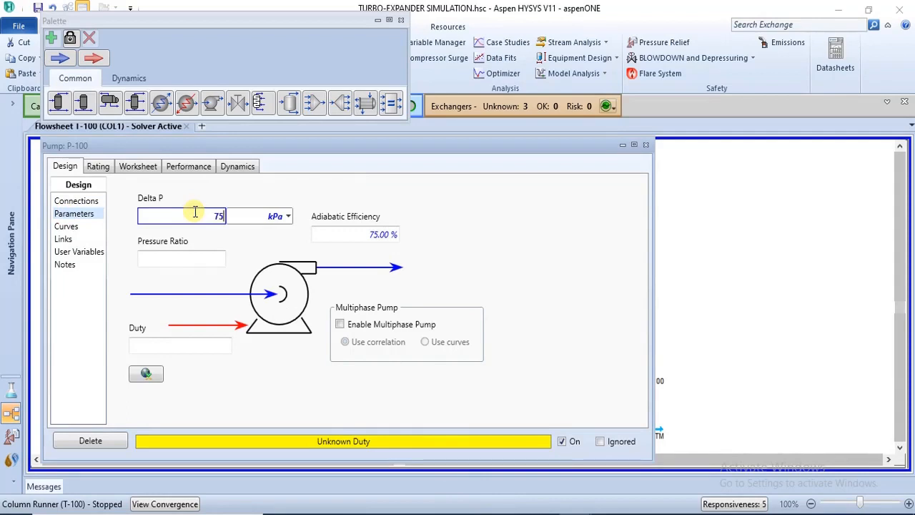
left_click(429, 233)
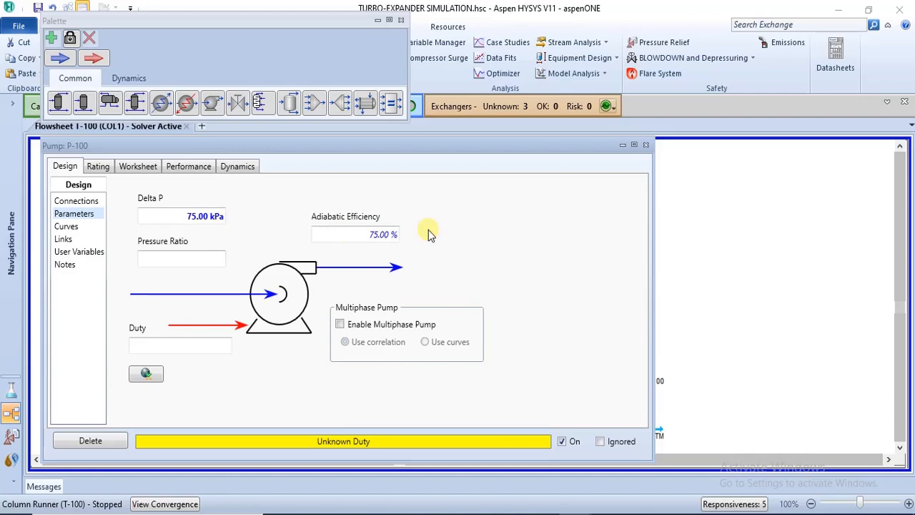
left_click(142, 167)
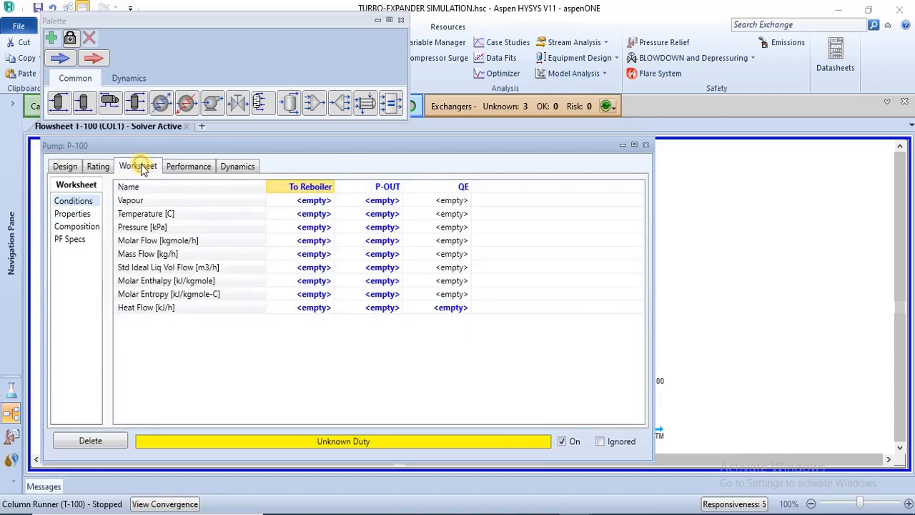
left_click(645, 145)
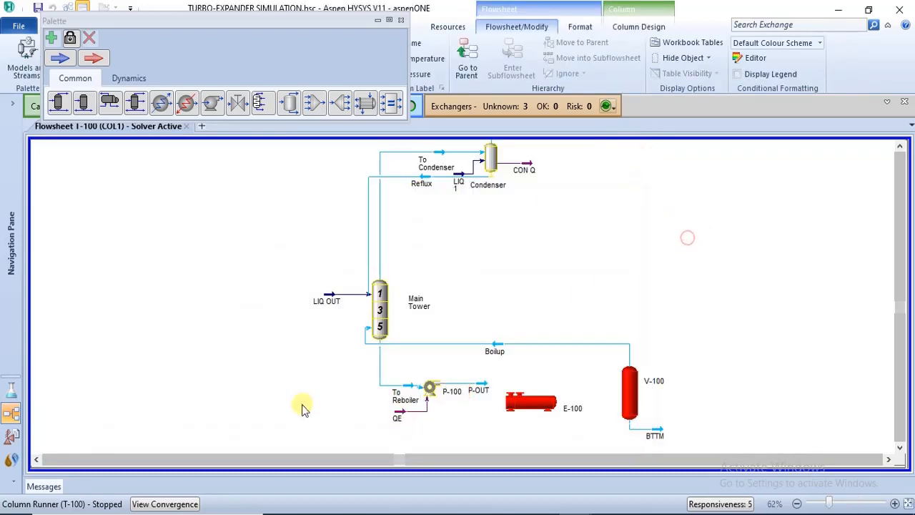
Nudge pump P-100 and the P-OUT stream slightly up to align them with the To Reboiler stream.
left_click(431, 394)
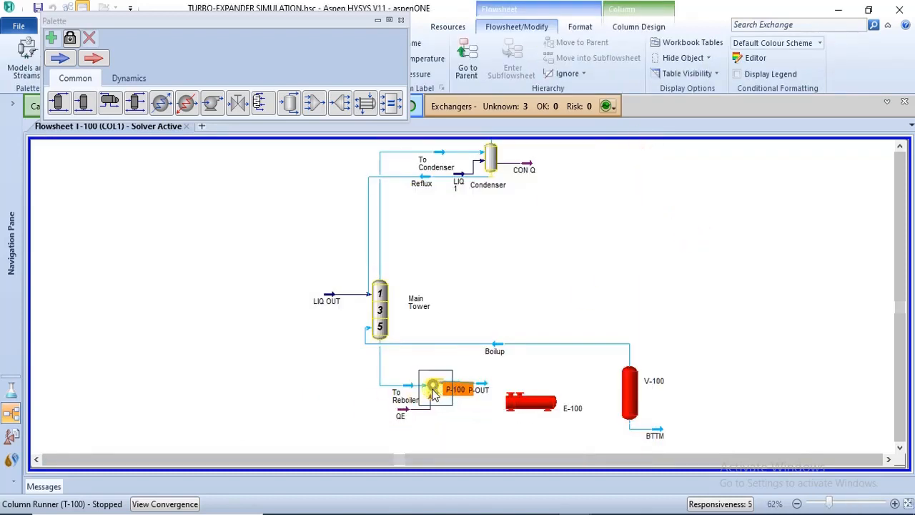
left_click(512, 279)
left_click(483, 395)
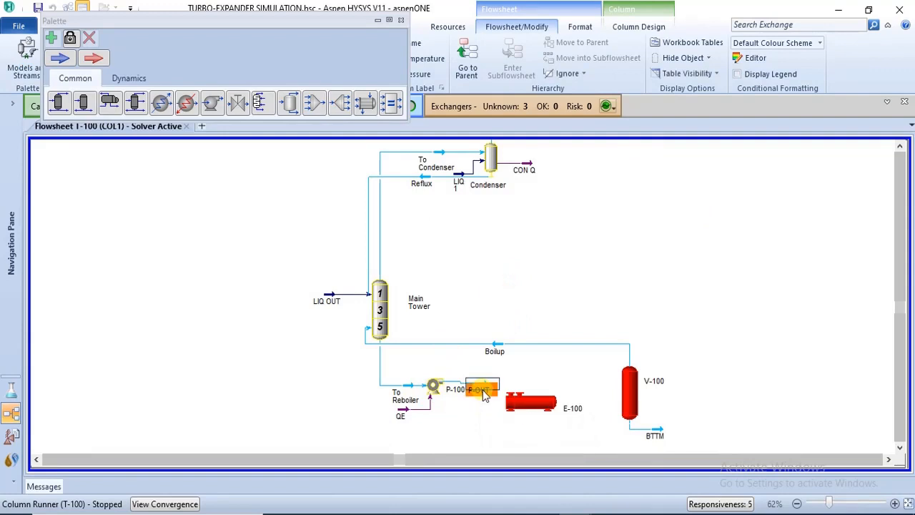
left_click(518, 309)
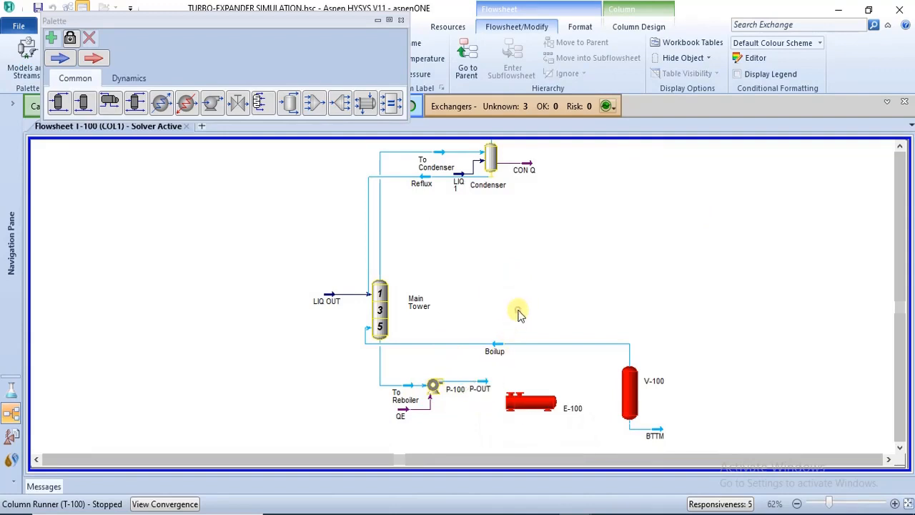
Connect P-OUT as the tube side inlet of heat exchanger E-100 and create HE OUT as its tube side outlet.
left_click(525, 403)
double_click(523, 402)
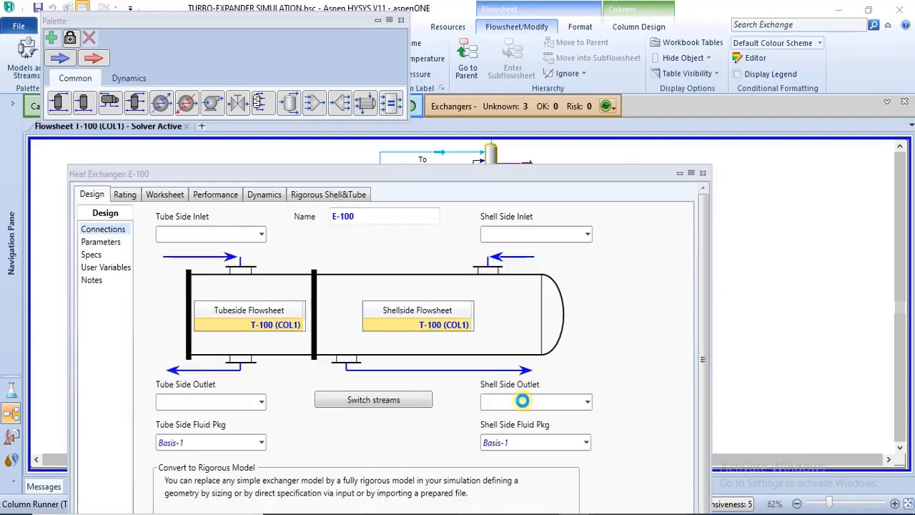
left_click_drag(392, 170, 375, 34)
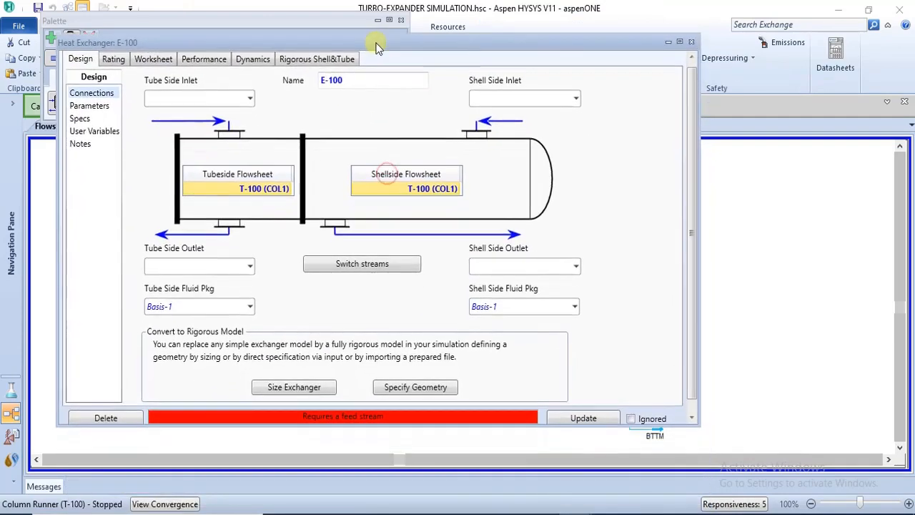
left_click(250, 95)
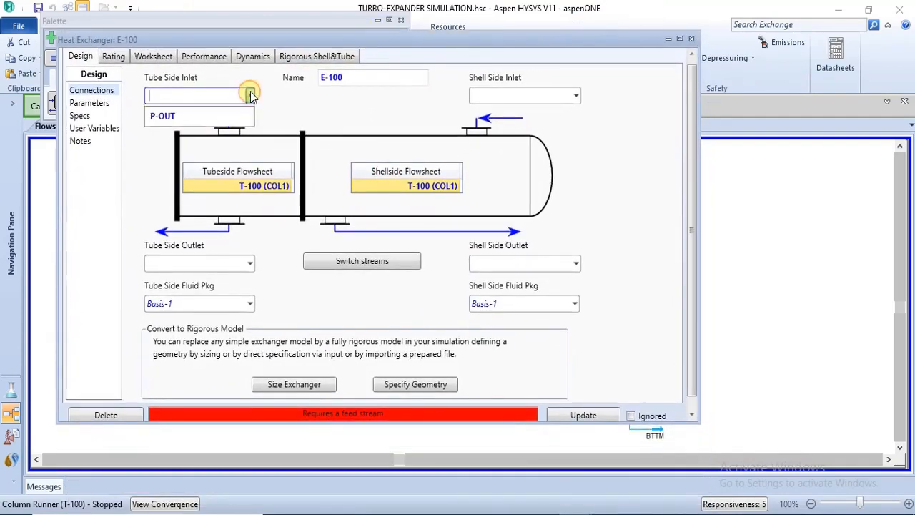
left_click(234, 115)
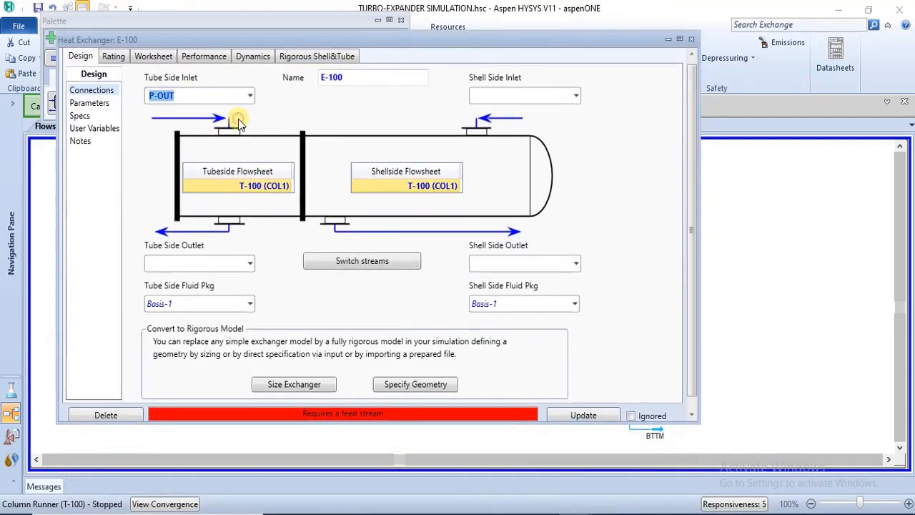
left_click(217, 265)
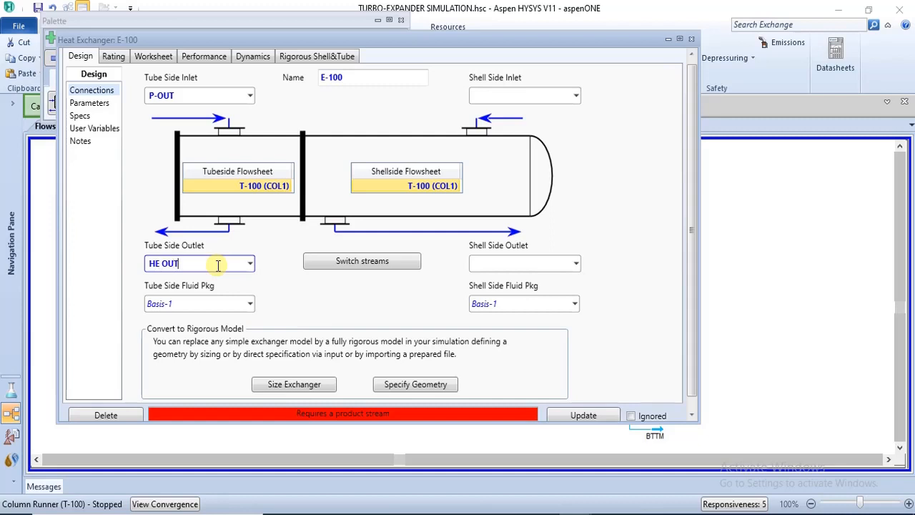
key("Return")
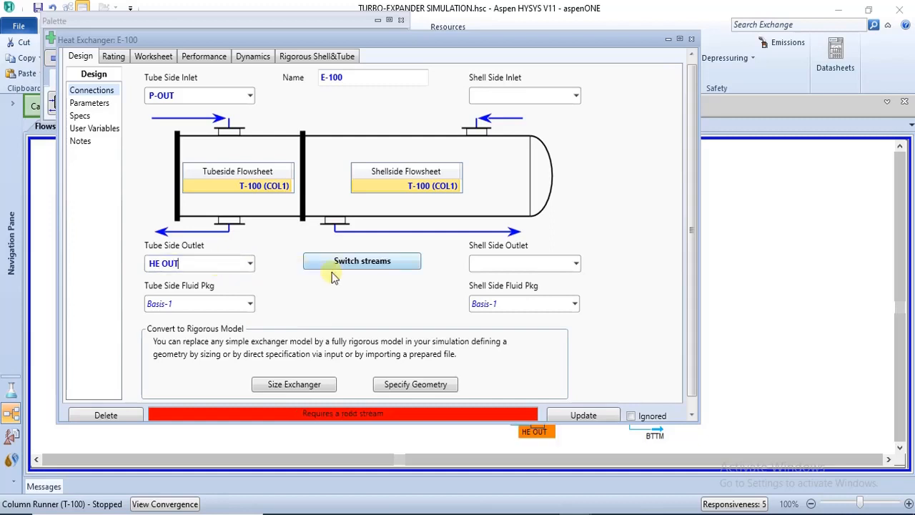
Create the streams SHELL IN and SHELL OUT as the shell side inlet and outlet of E-100.
left_click(494, 94)
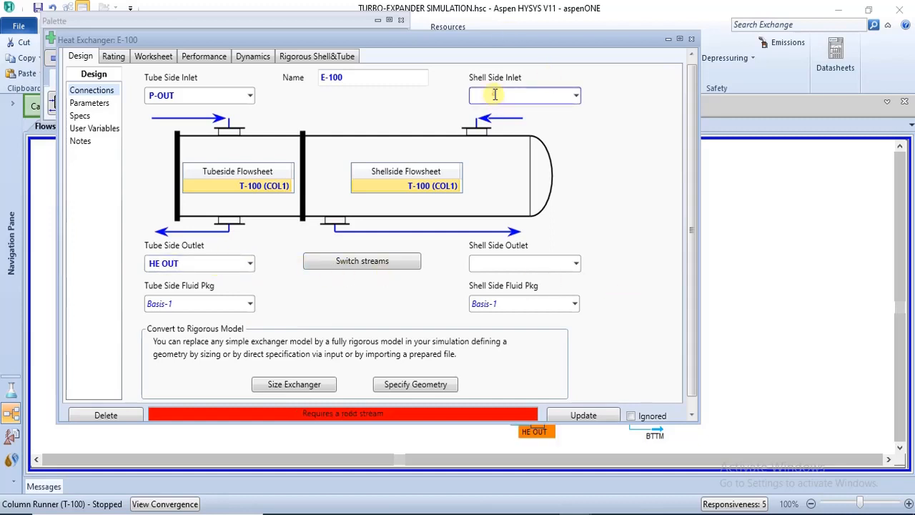
type("SHELL IN")
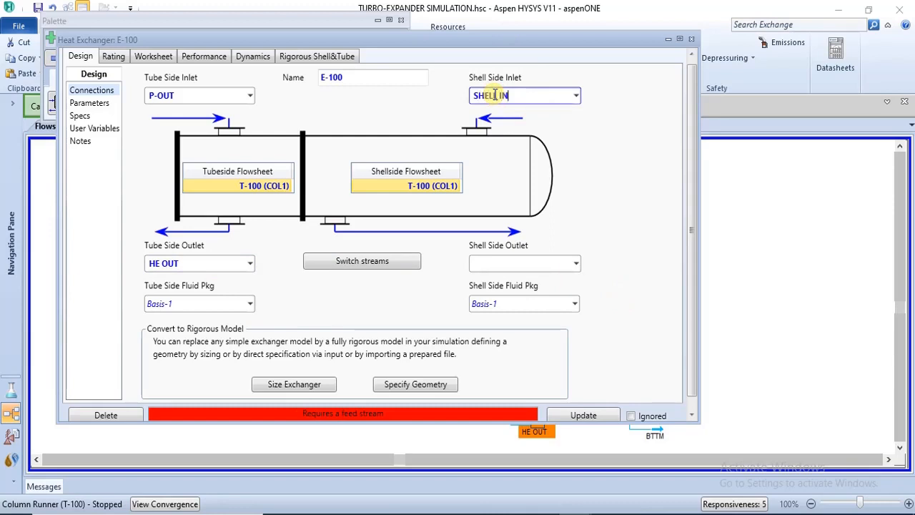
key("Return")
left_click(558, 264)
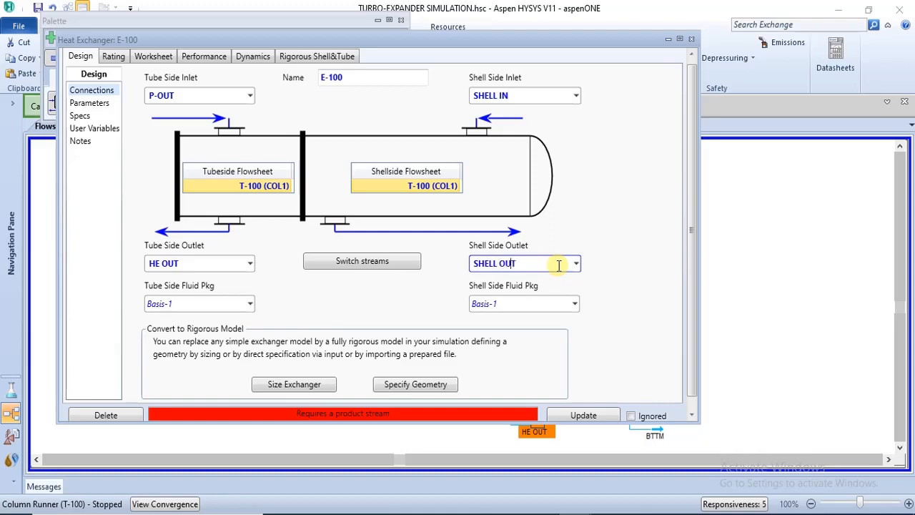
key("Return")
left_click(646, 198)
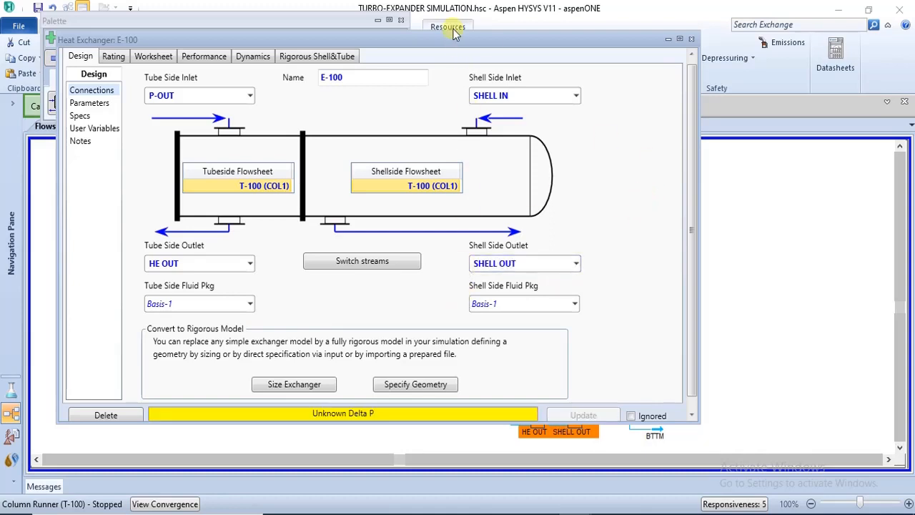
In the worksheet of E-100, set the SHELL IN temperature to 200 C and its vapour fraction to 1.
left_click_drag(504, 34, 506, 22)
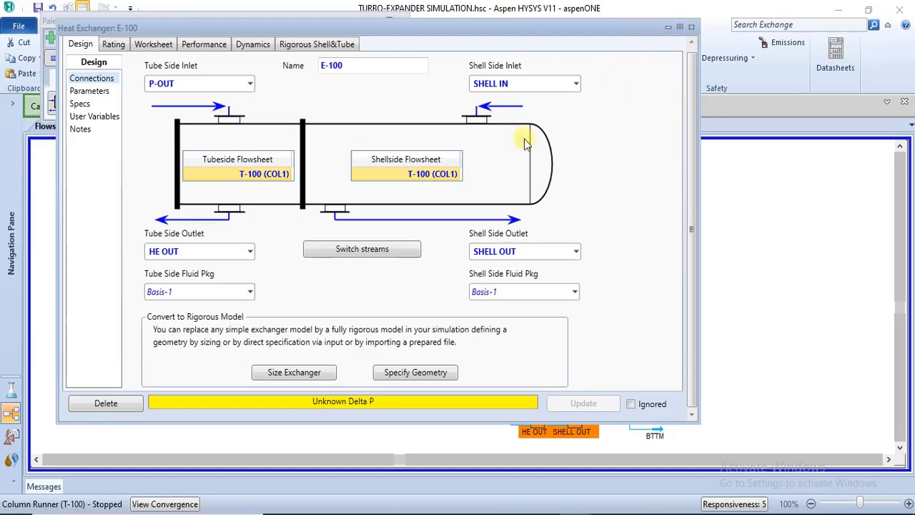
left_click(147, 44)
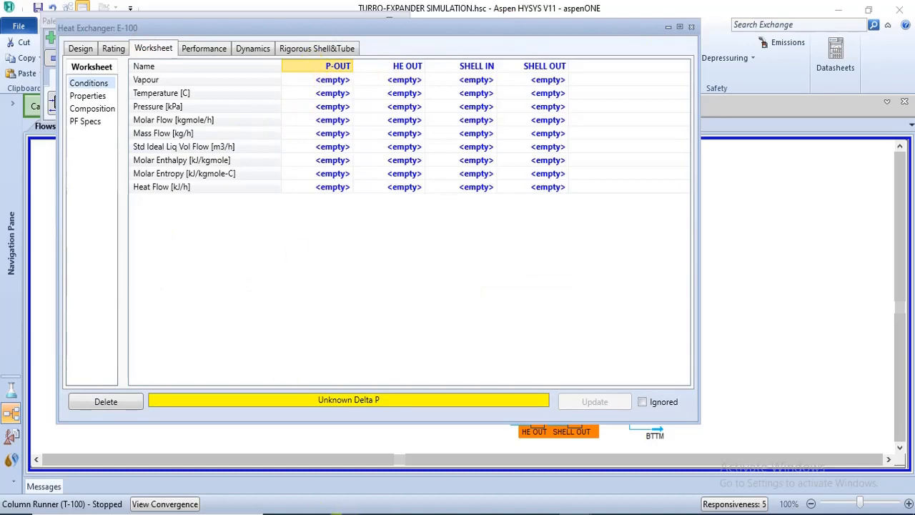
mouse_move(339, 496)
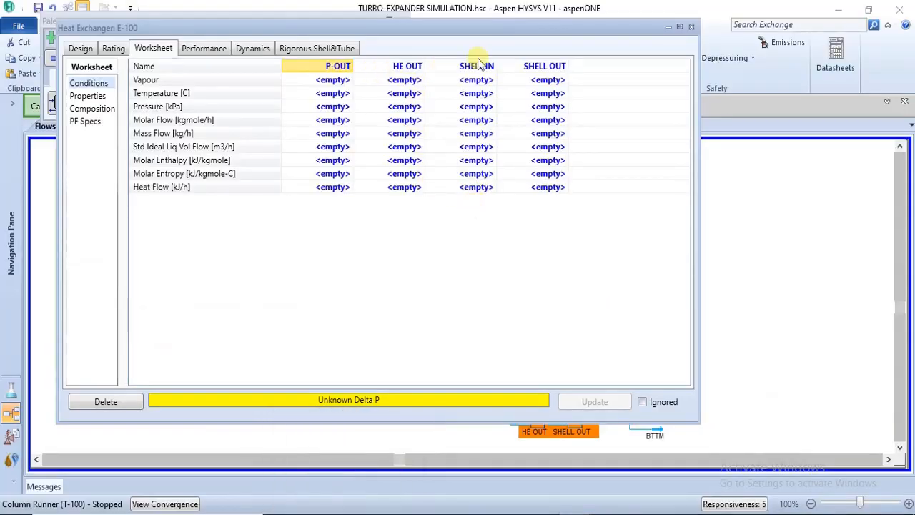
left_click(465, 94)
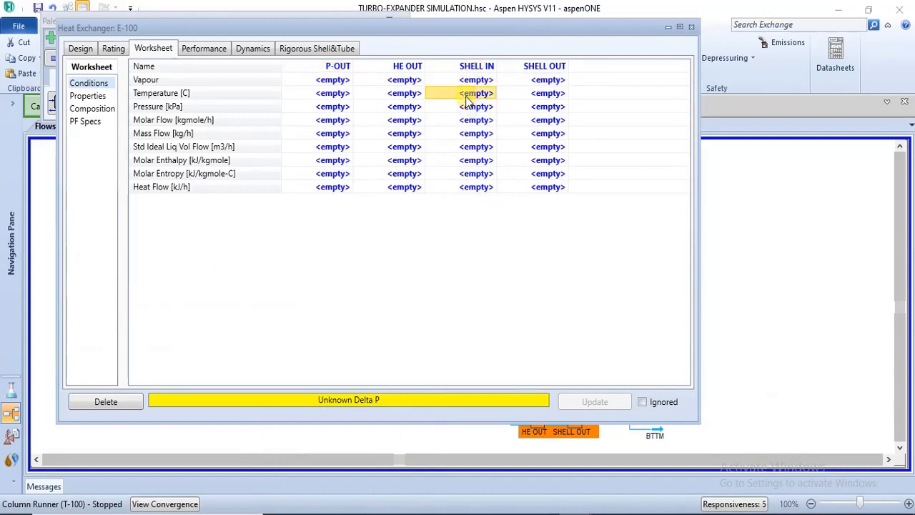
type("200")
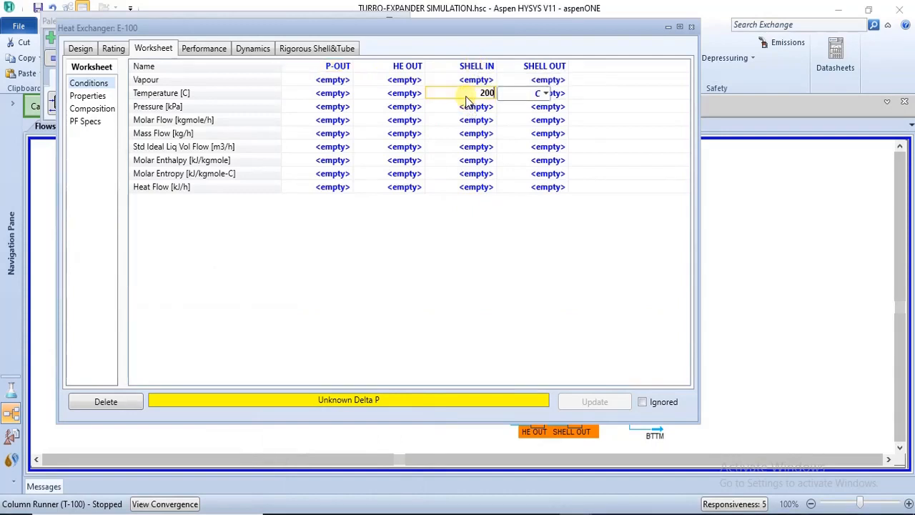
key("Return")
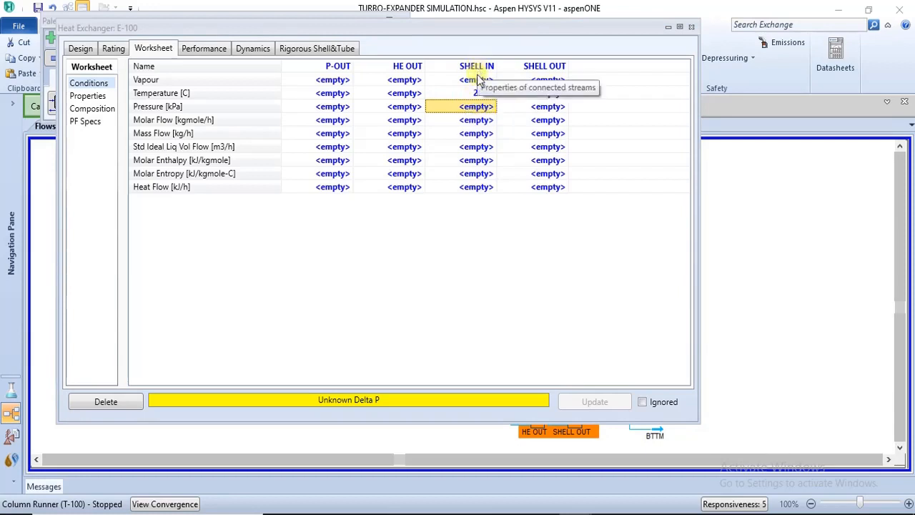
left_click(478, 81)
type("1")
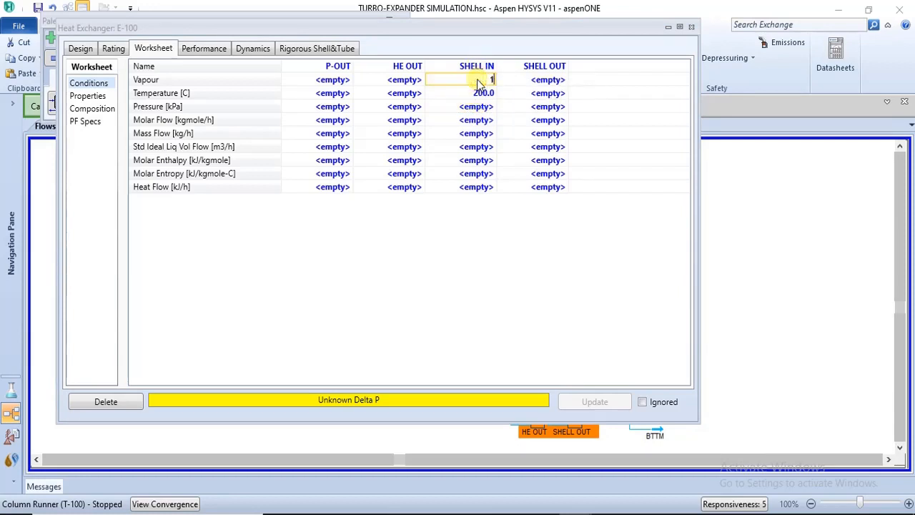
key("Return")
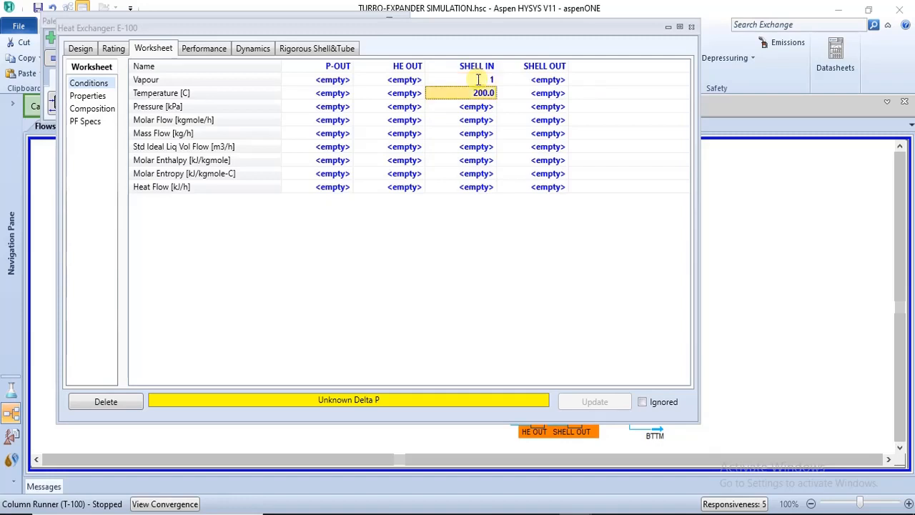
Set the mass flow of the SHELL IN stream to 2500 kg/h.
left_click(483, 120)
left_click(480, 133)
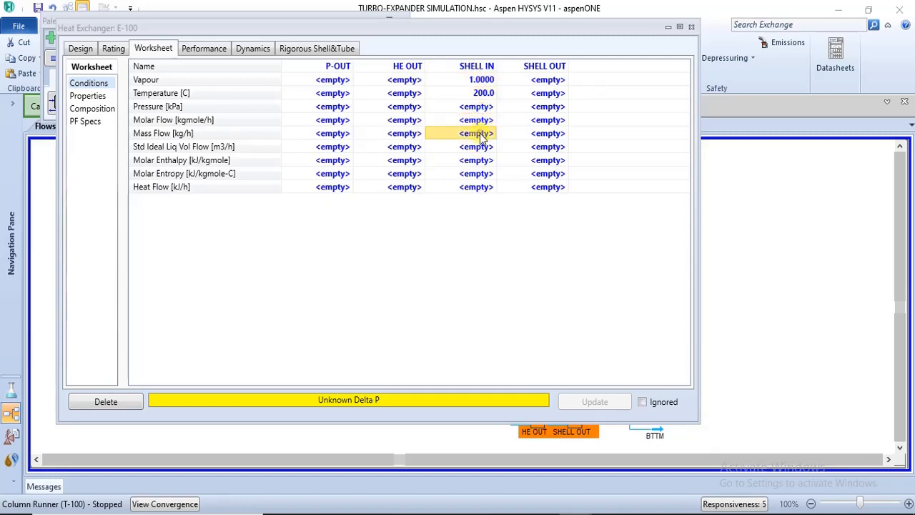
mouse_move(345, 514)
mouse_move(323, 452)
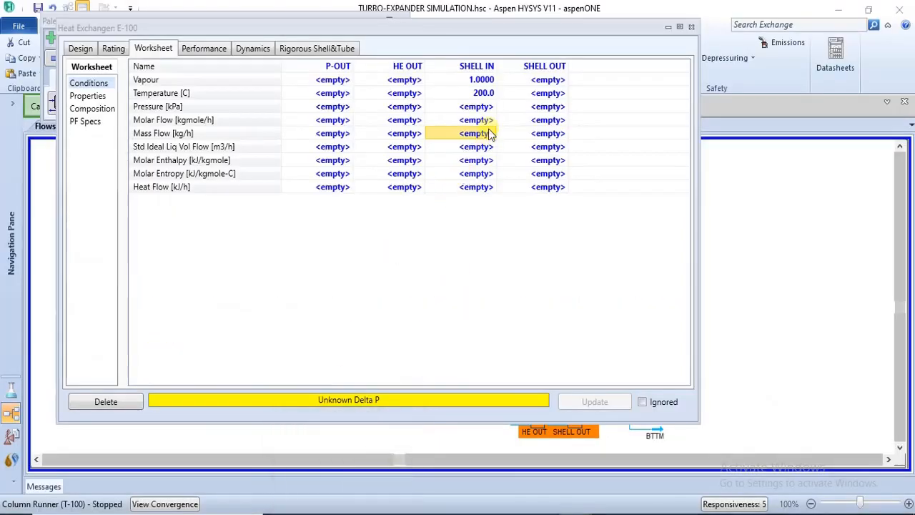
type("1")
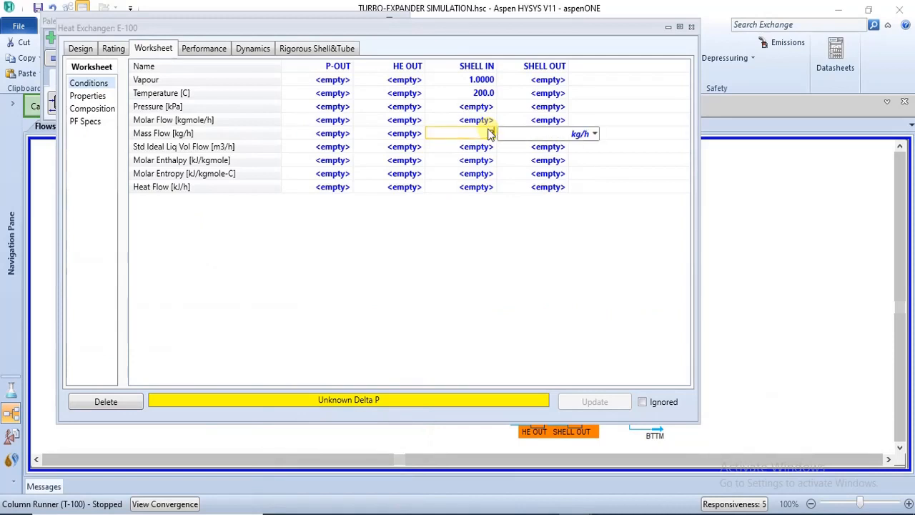
type("500")
key("Return")
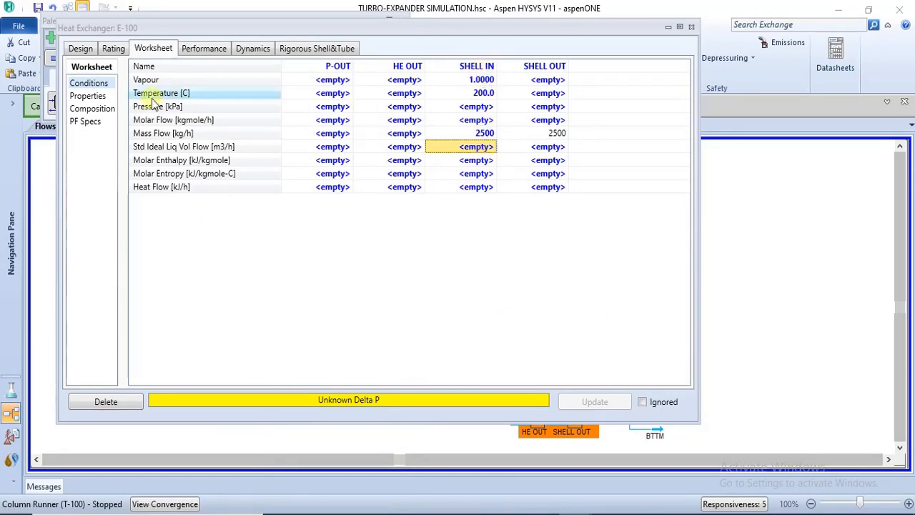
Add water (H2O) to Component List - 1 in the Properties environment and return to the simulation without holding mode.
left_click(110, 115)
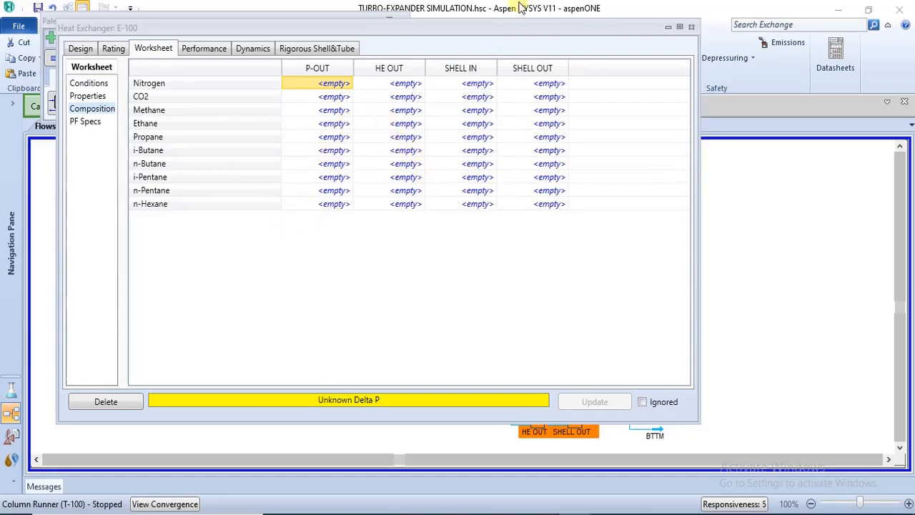
left_click(691, 27)
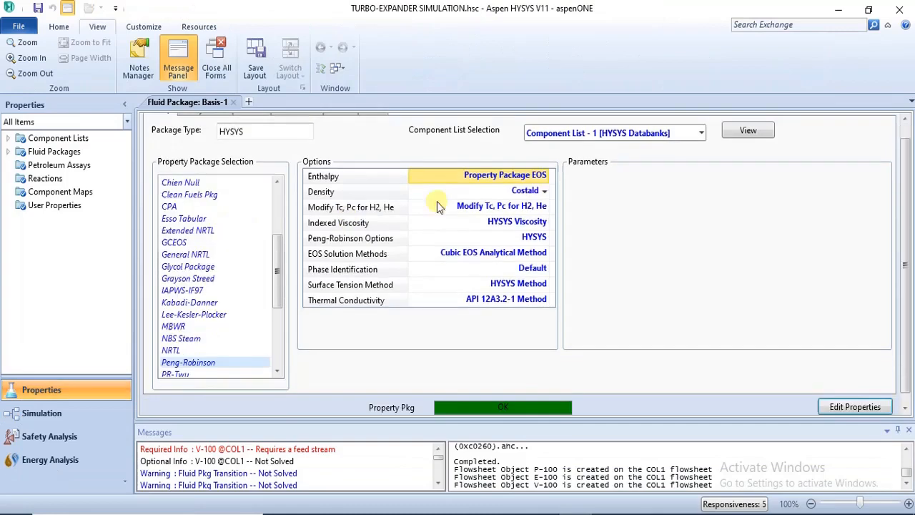
left_click(98, 137)
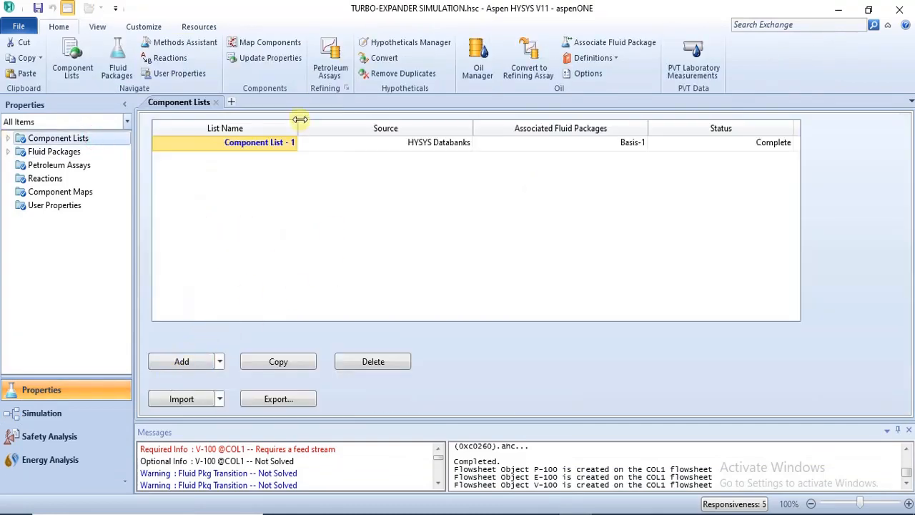
double_click(281, 146)
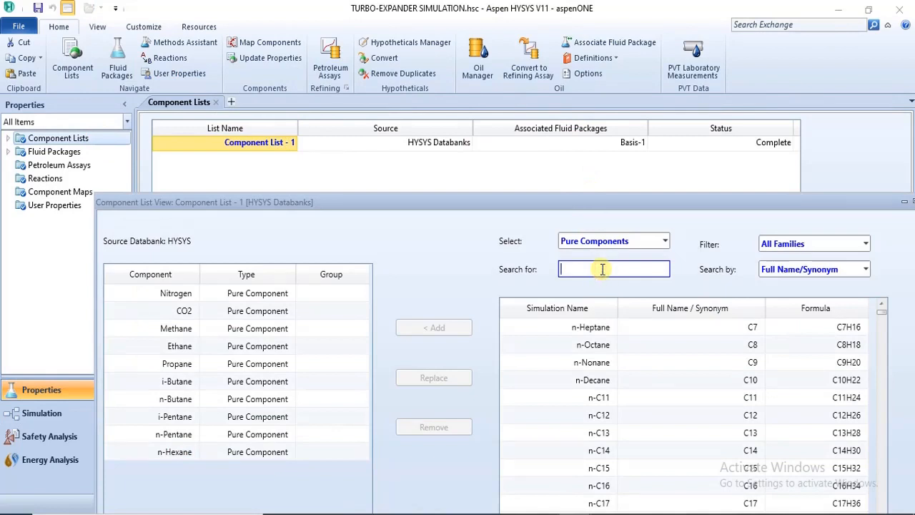
type("WAY")
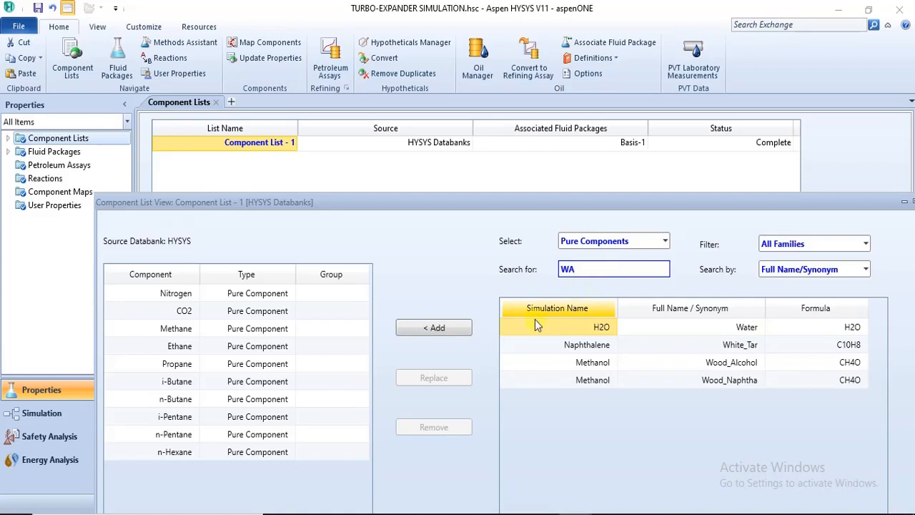
left_click(428, 328)
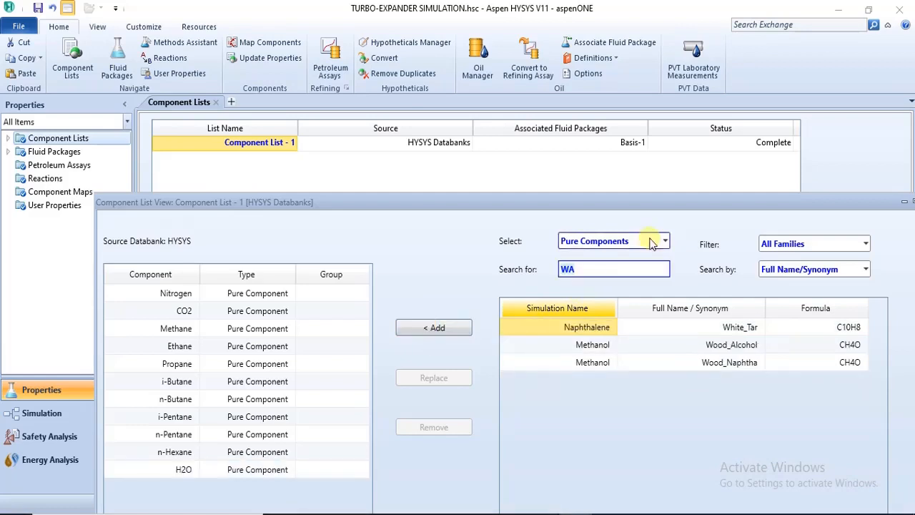
double_click(645, 206)
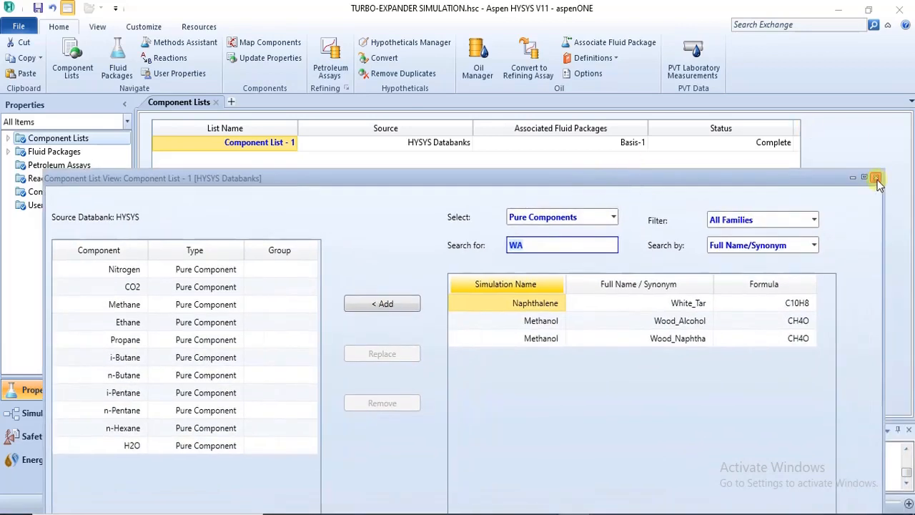
left_click(877, 177)
left_click(40, 412)
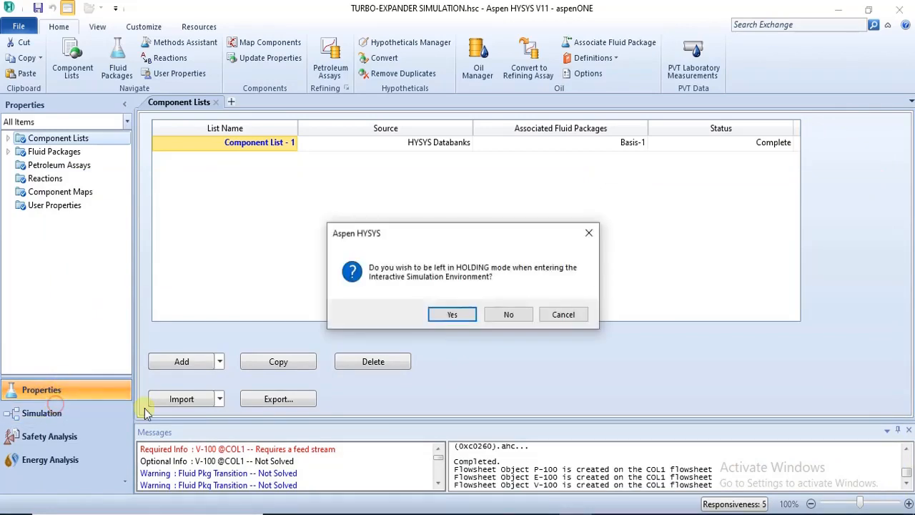
left_click(507, 313)
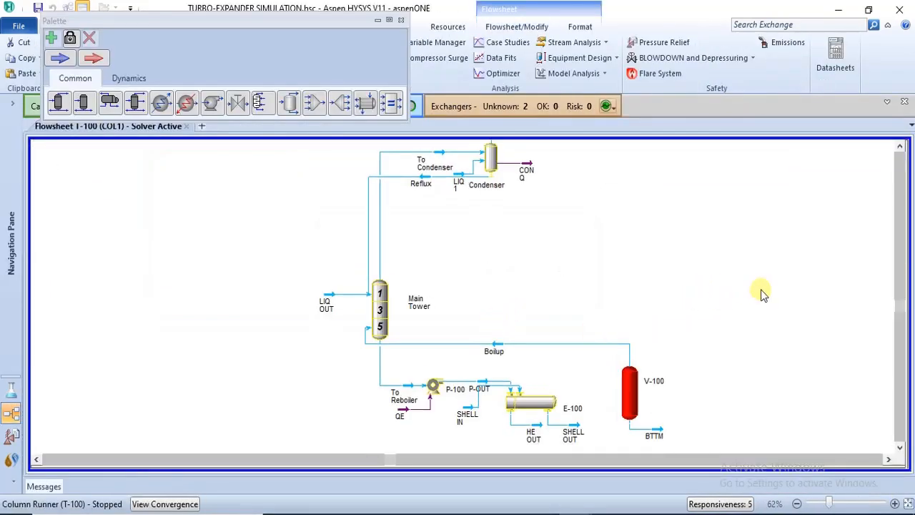
In the worksheet of E-100, set the SHELL IN composition to an H2O mole fraction of 1 and close the exchanger window.
left_click(544, 404)
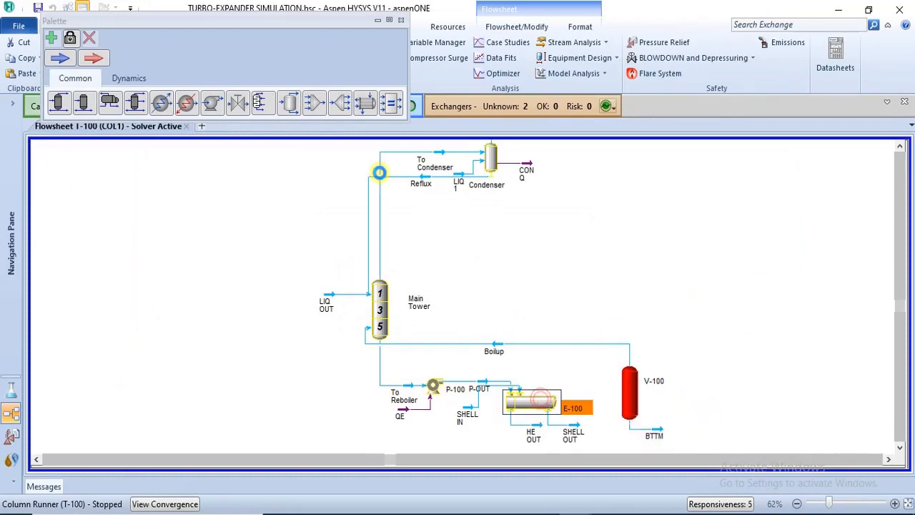
double_click(545, 405)
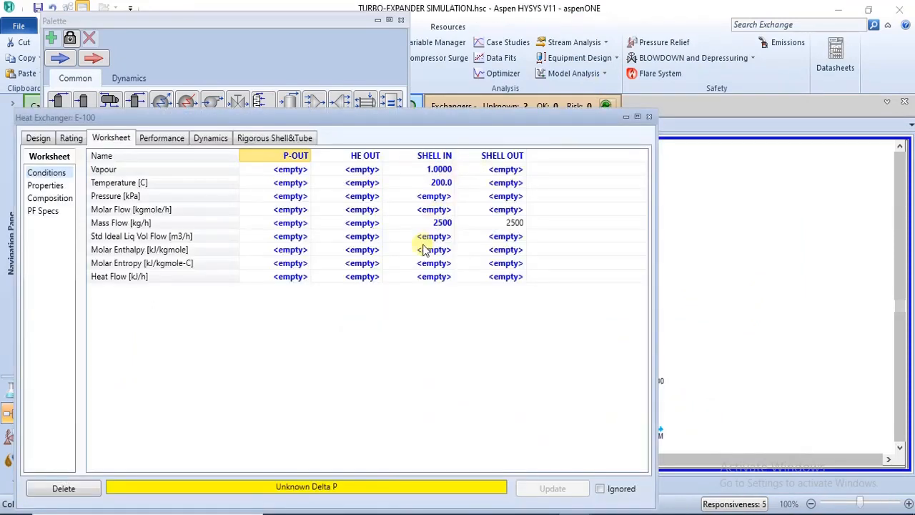
left_click(35, 199)
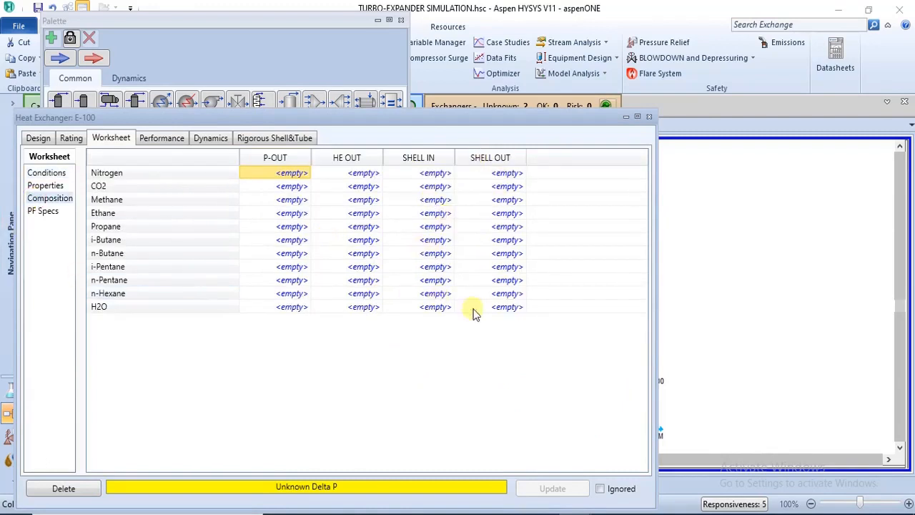
left_click(436, 307)
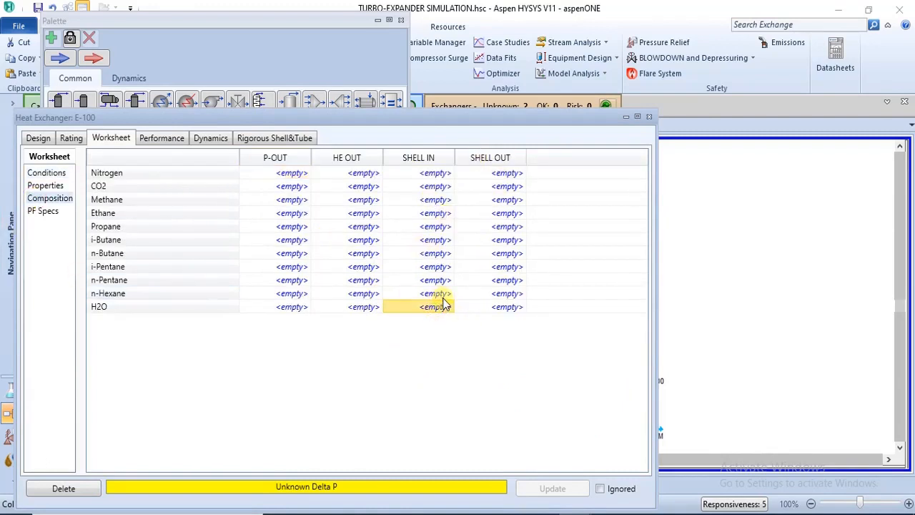
left_click(445, 304)
type("1")
key("Return")
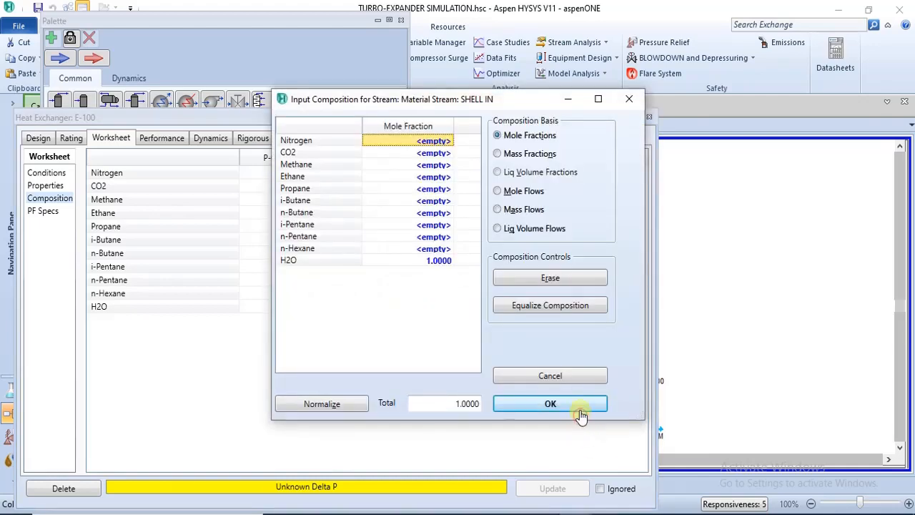
left_click(550, 404)
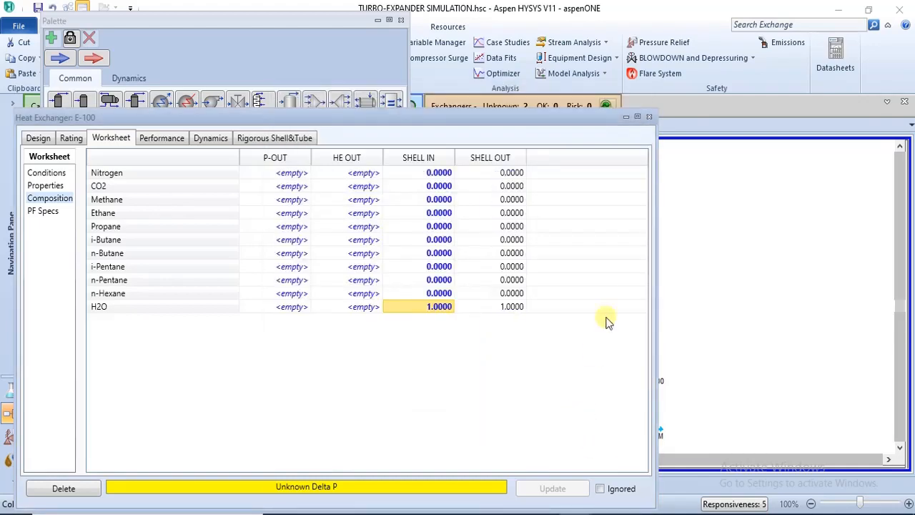
left_click(650, 117)
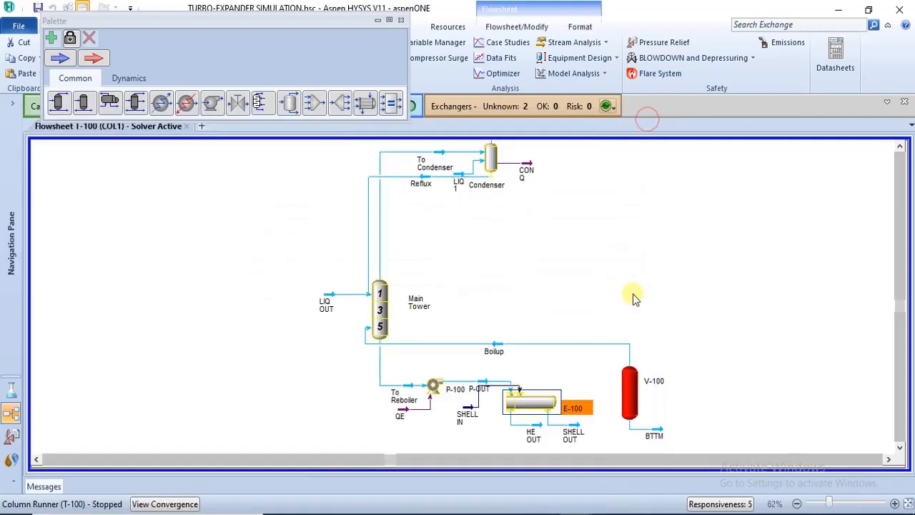
Move the SHELL IN stream above heat exchanger E-100 in the flowsheet, just under the Boilup line.
left_click(633, 293)
left_click(468, 409)
left_click_drag(469, 413, 503, 369)
left_click(572, 281)
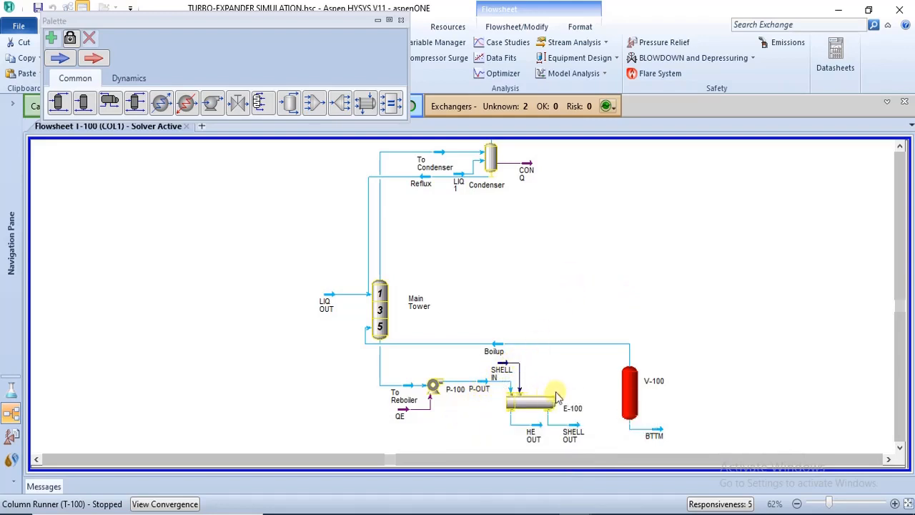
In the design parameters of E-100, set the shell-side pressure drop to 75 kPa.
left_click(527, 413)
double_click(527, 414)
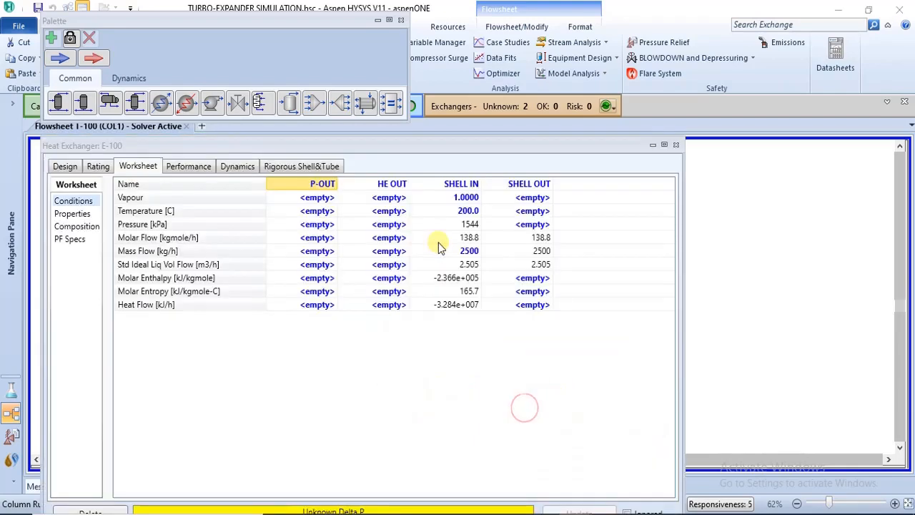
left_click_drag(388, 148, 414, 84)
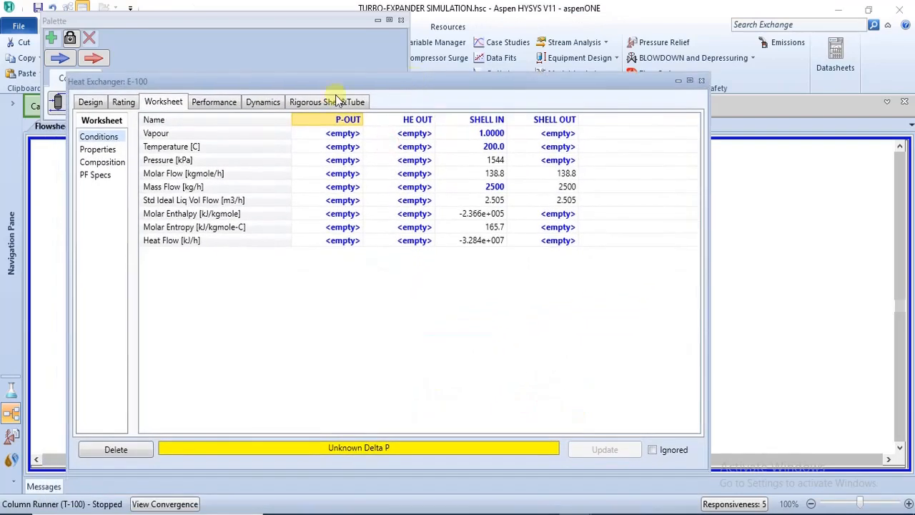
left_click(123, 102)
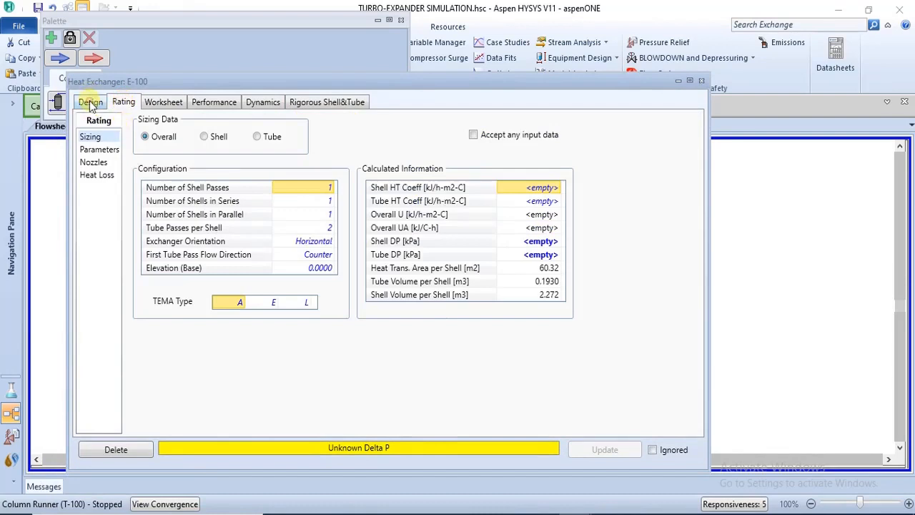
left_click(90, 102)
left_click(93, 150)
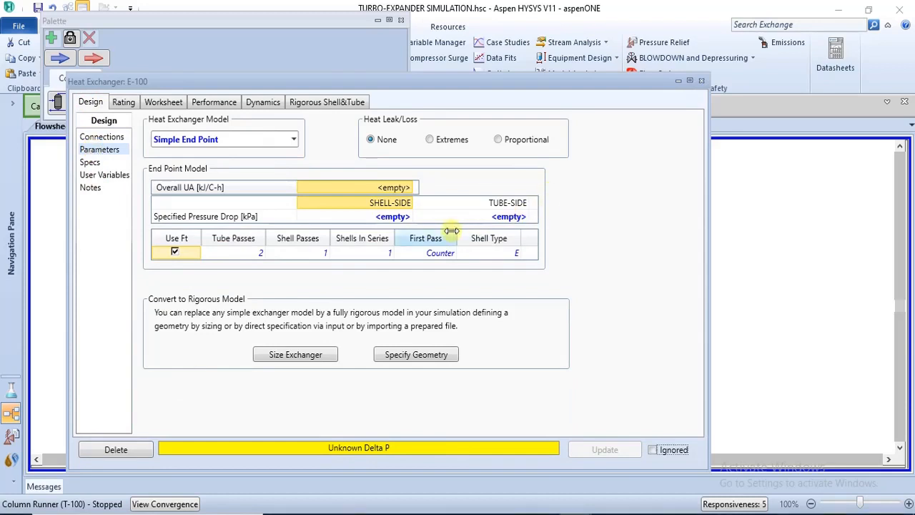
left_click(394, 216)
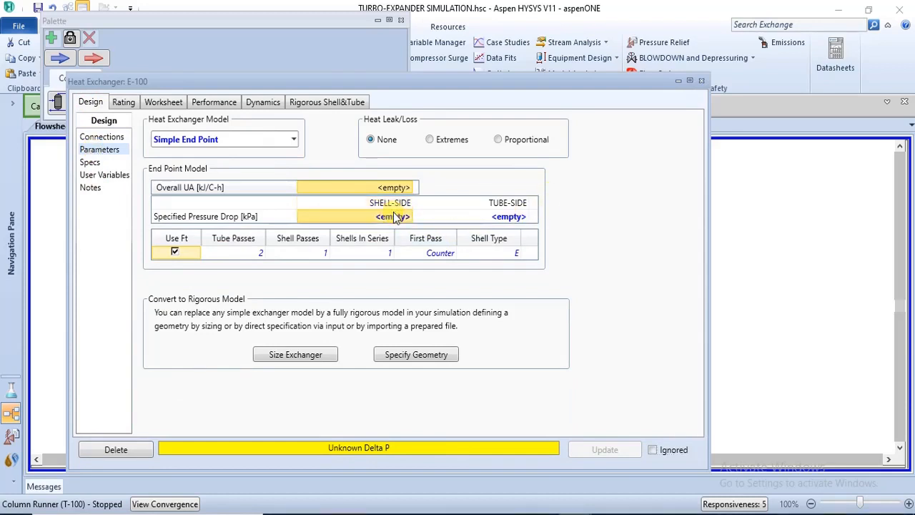
type("75")
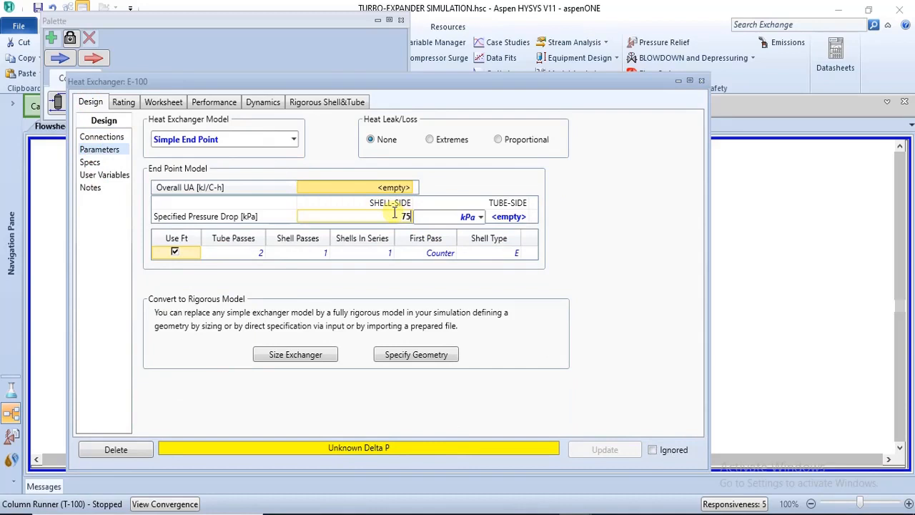
key("Return")
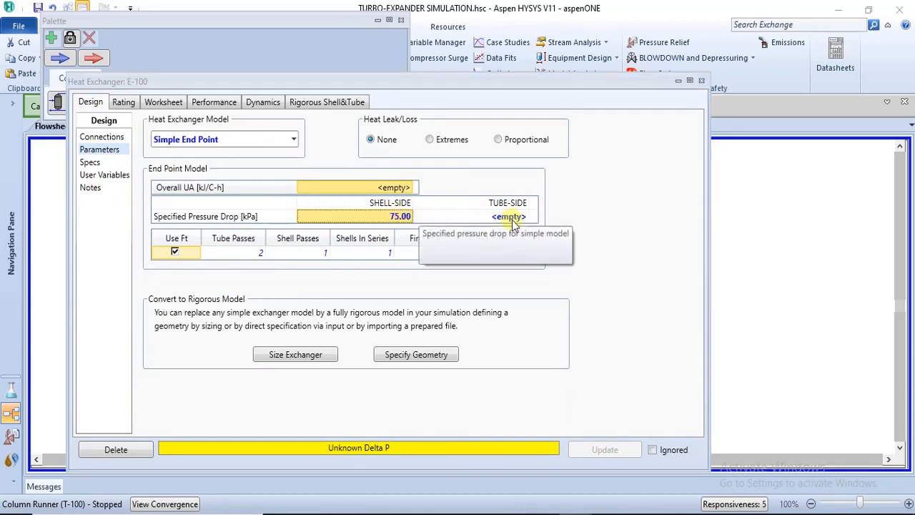
Set the tube-side pressure drop of E-100 to 50 kPa and close the exchanger window.
left_click(512, 222)
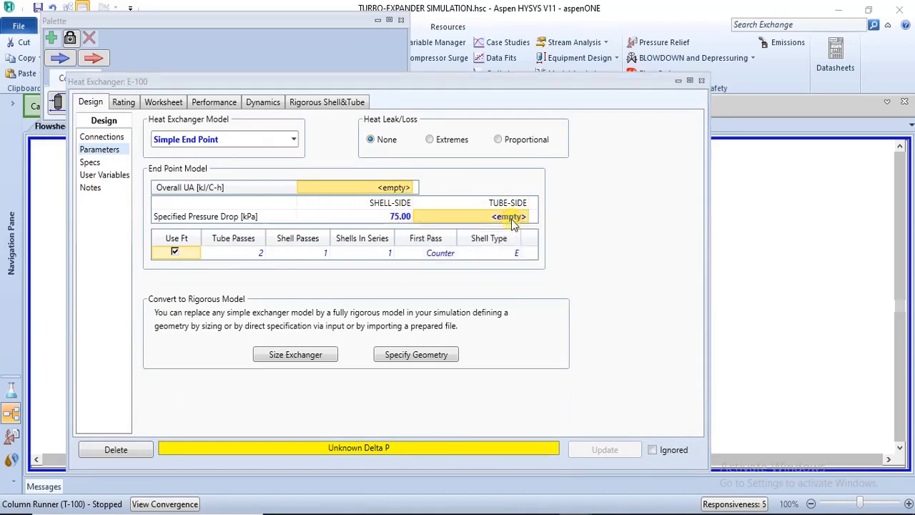
type("50")
key("Return")
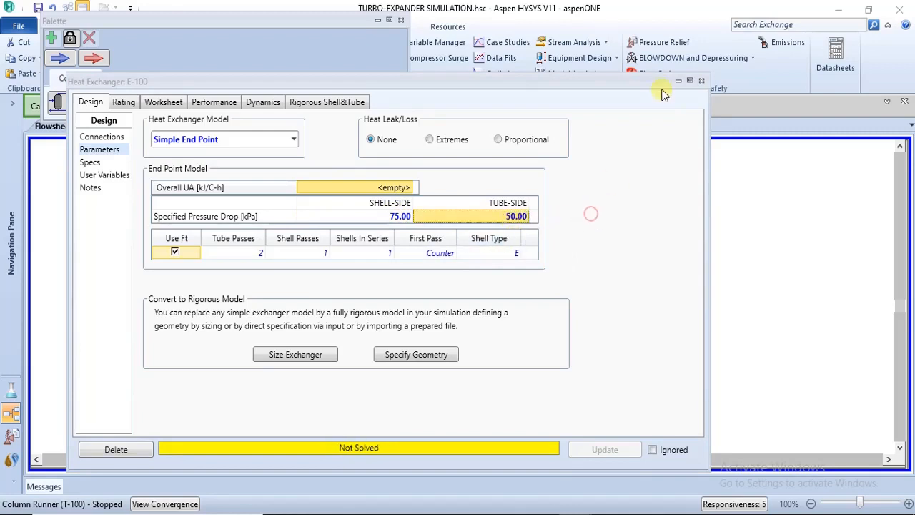
left_click(702, 80)
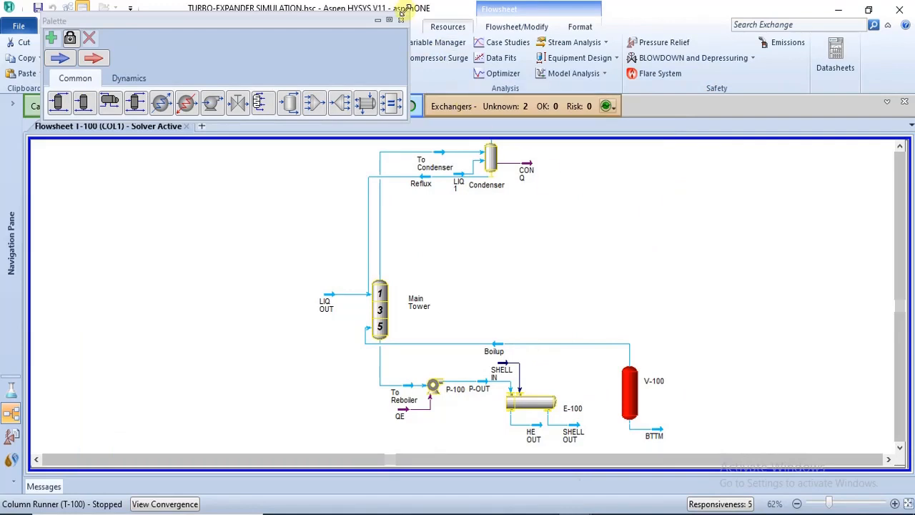
Close the object palette and check the connections of separator V-100.
left_click(401, 19)
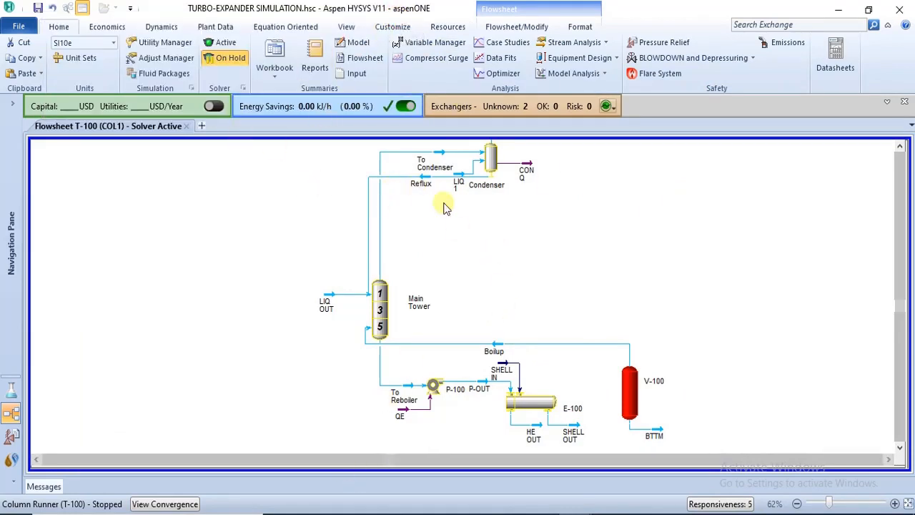
double_click(633, 390)
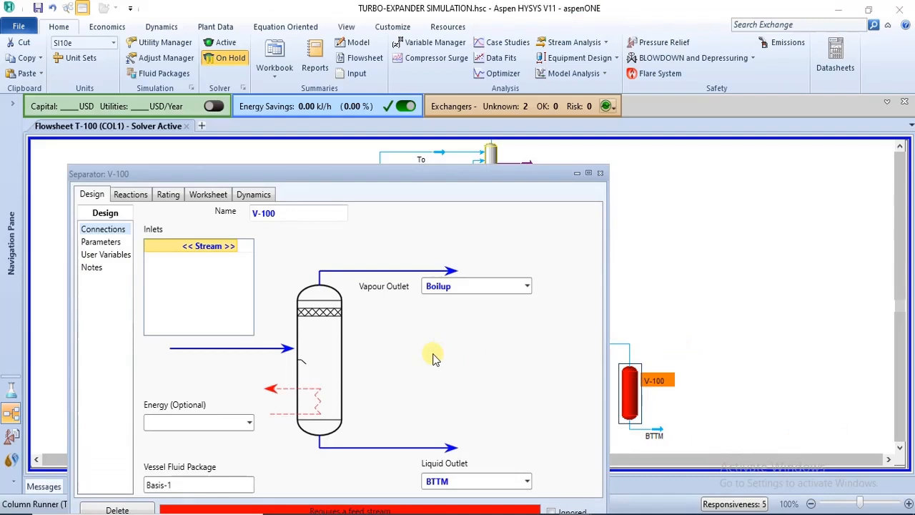
left_click(602, 173)
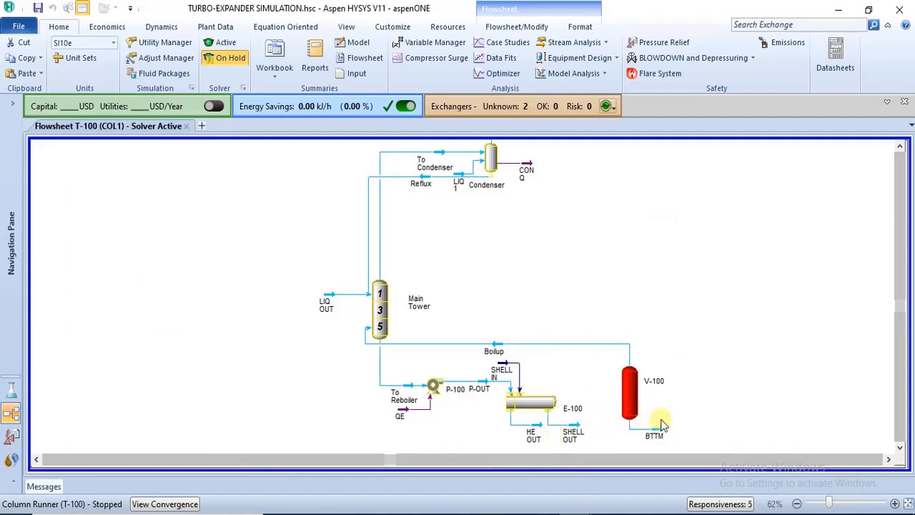
Move the BTTM stream further below V-100 and shift the Main Tower together with LIQ OUT upward in the flowsheet.
left_click_drag(900, 306, 903, 343)
left_click(630, 364)
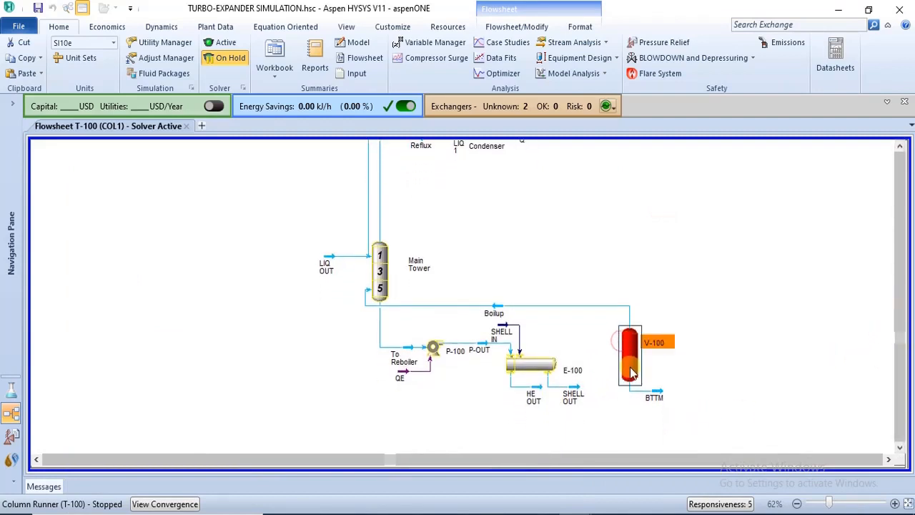
left_click_drag(658, 402, 671, 423)
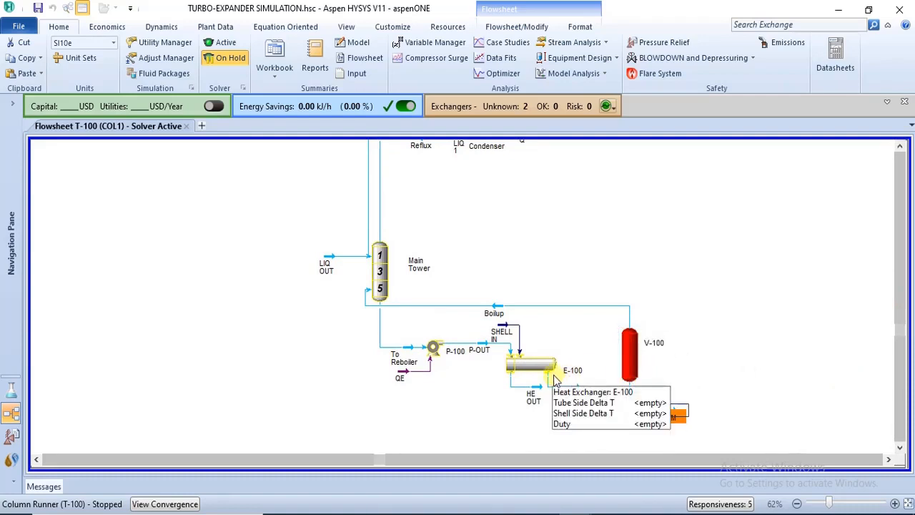
left_click_drag(278, 216, 463, 322)
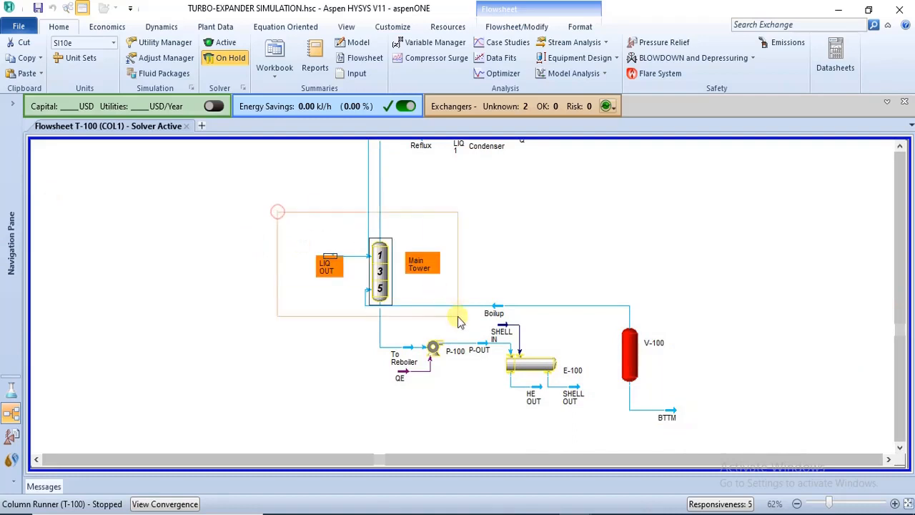
left_click_drag(384, 279, 379, 228)
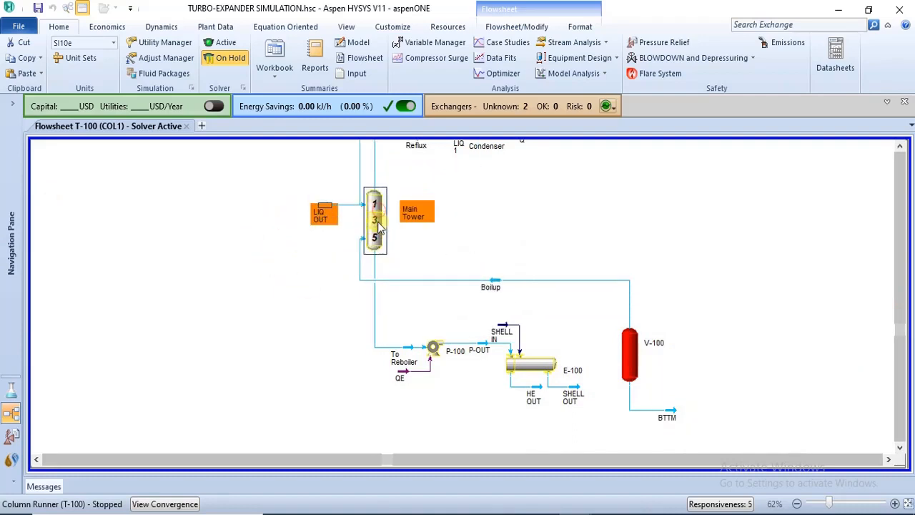
left_click(476, 237)
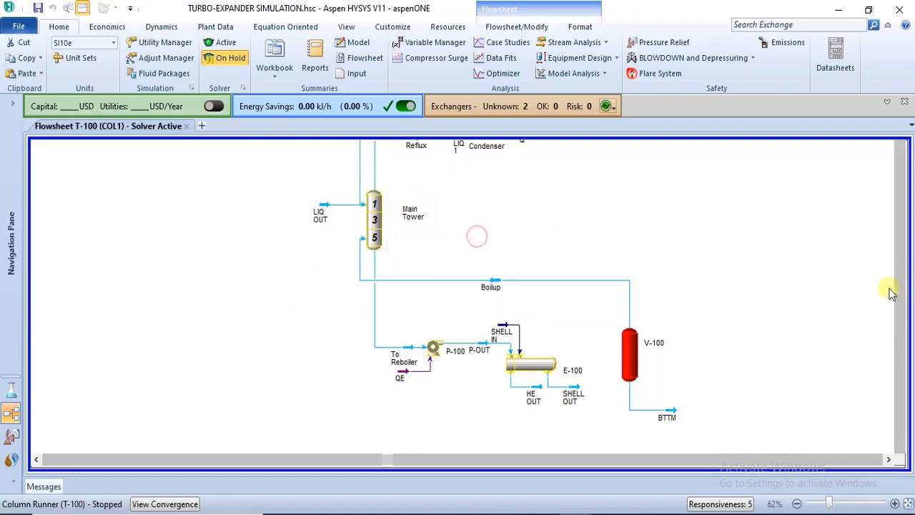
Move the Boilup stream up and raise the SHELL IN stream higher above E-100.
mouse_move(901, 329)
left_mouse_down()
mouse_move(903, 283)
mouse_move(901, 312)
left_mouse_up()
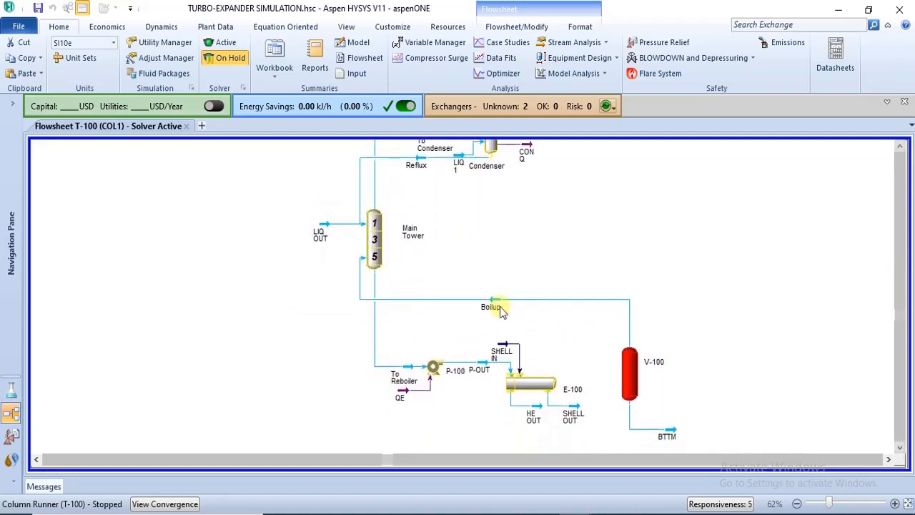
left_click_drag(484, 299, 501, 280)
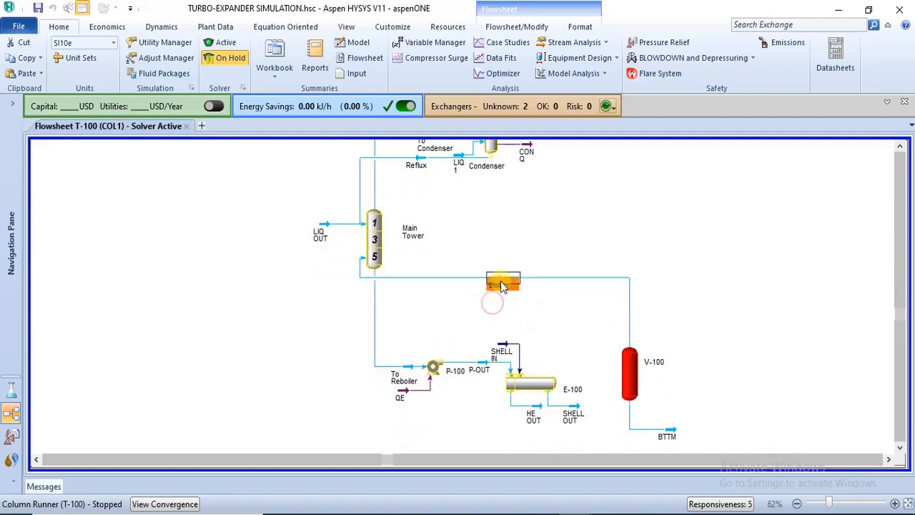
left_click_drag(517, 356, 502, 322)
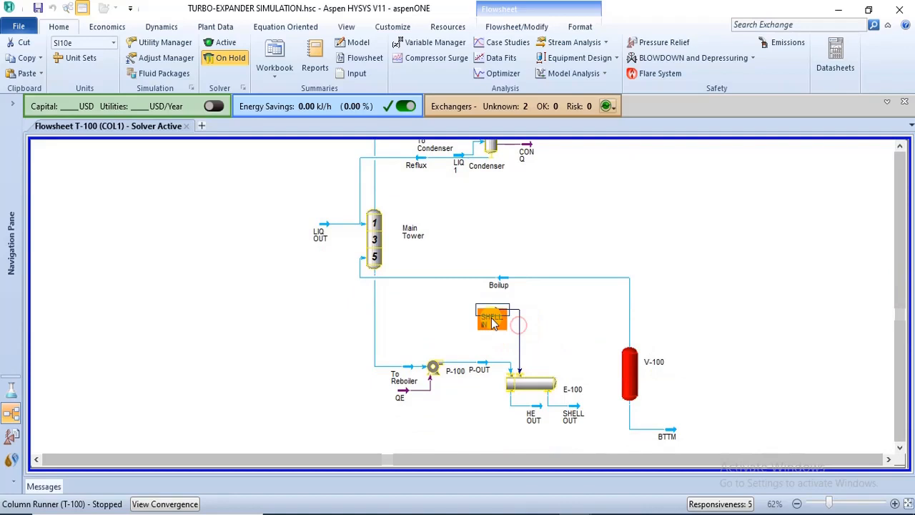
left_click(579, 336)
Shift P-100, E-100 and their connected streams upward, and space SHELL IN and HE OUT further from the exchanger.
left_click_drag(350, 335, 592, 433)
left_click_drag(469, 373, 469, 342)
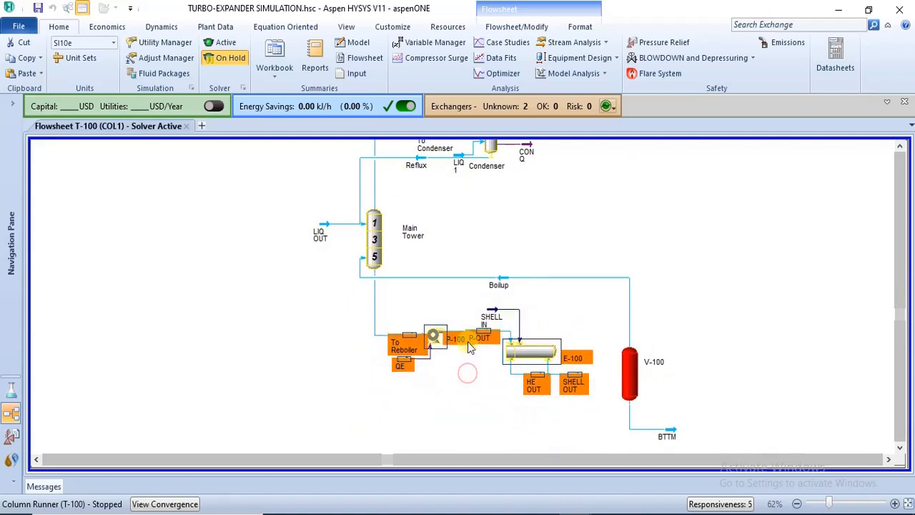
left_click(489, 305)
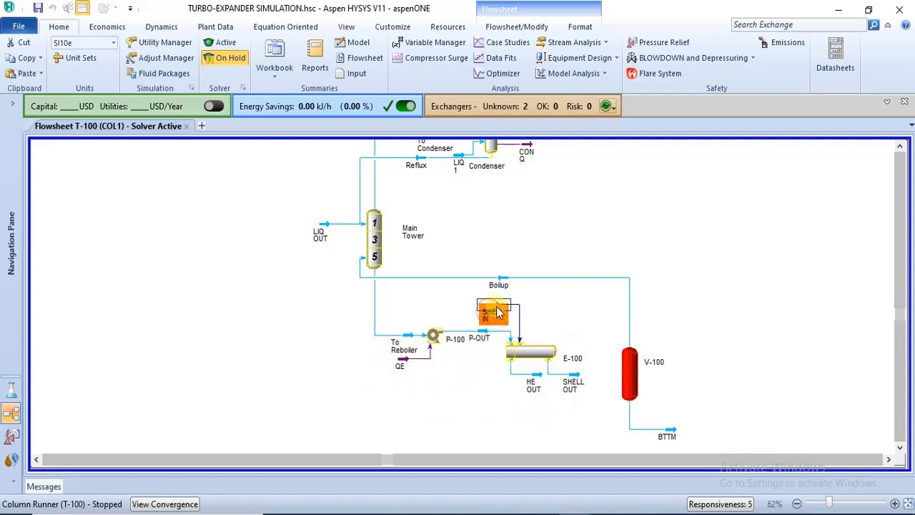
left_click_drag(533, 383, 541, 404)
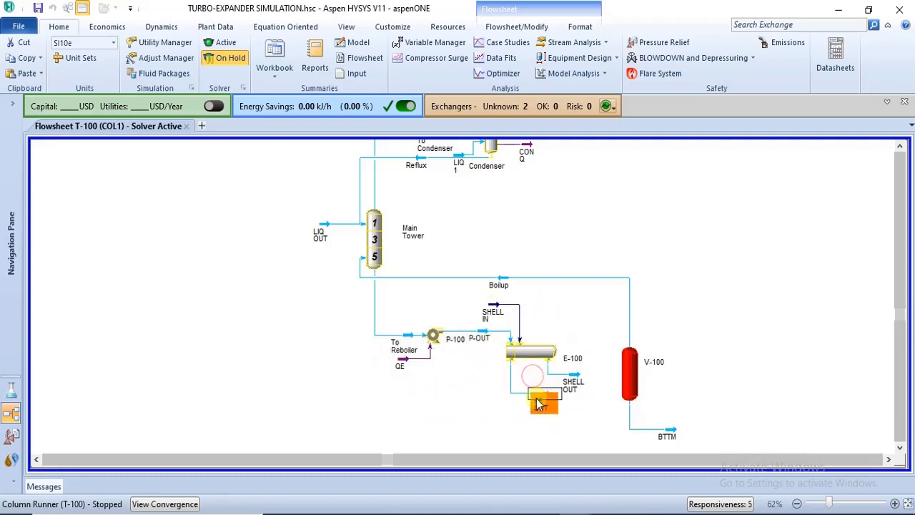
Connect the HE OUT stream as the inlet of separator V-100.
double_click(628, 373)
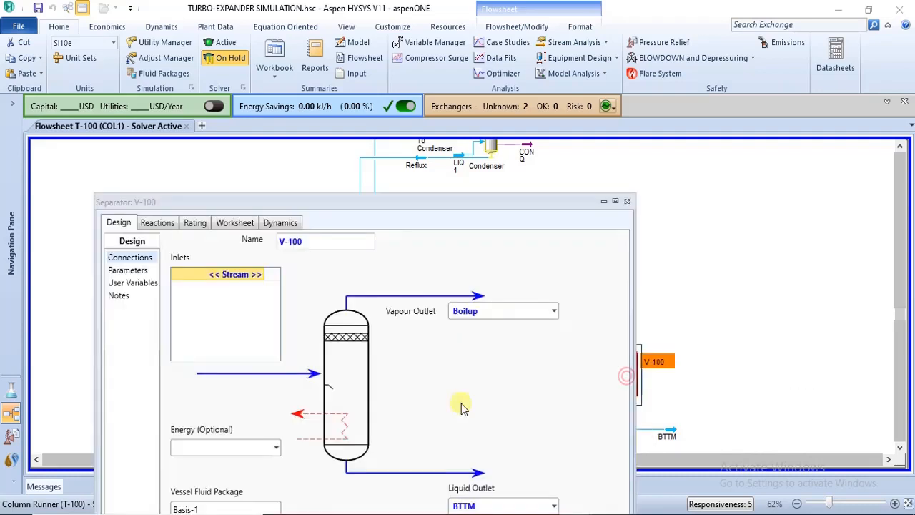
left_click_drag(382, 206, 374, 106)
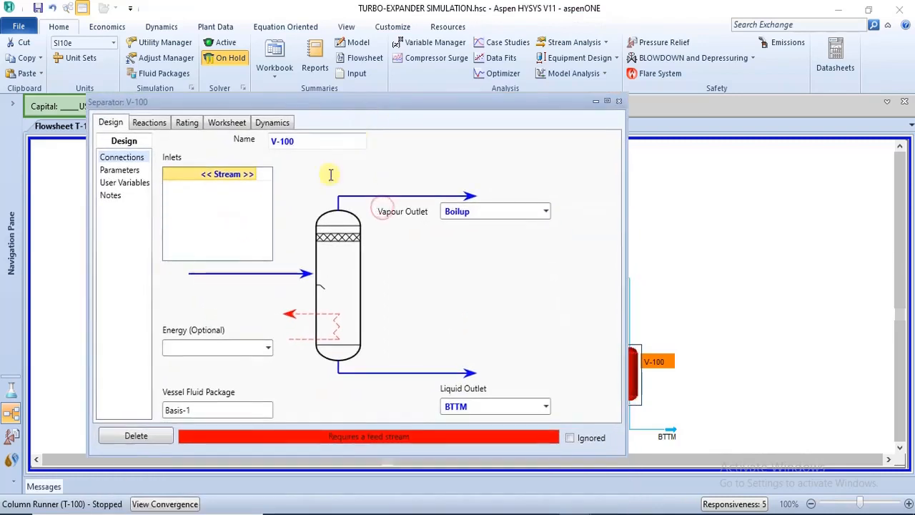
left_click(268, 347)
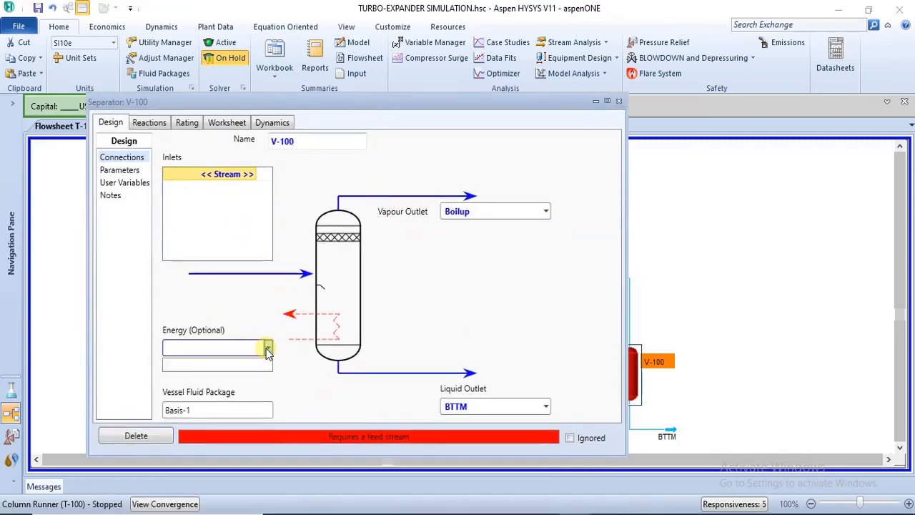
left_click(255, 176)
left_click(253, 175)
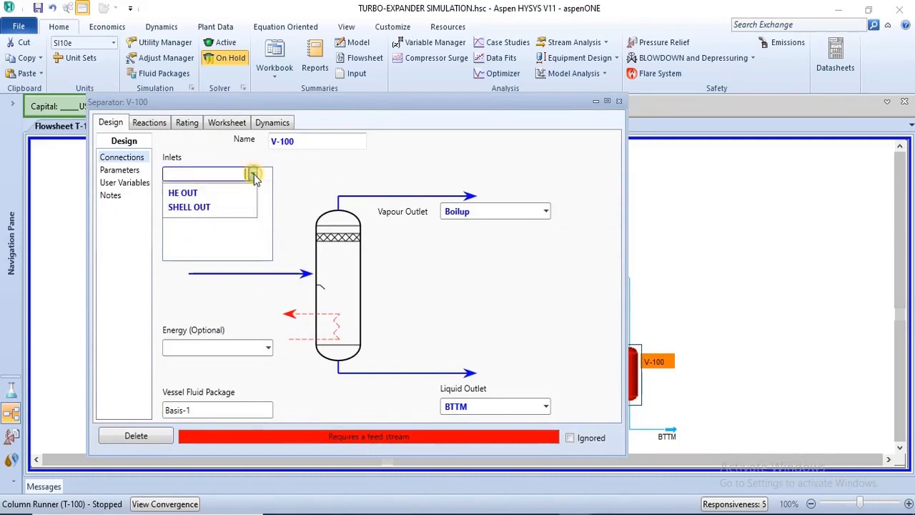
left_click(244, 194)
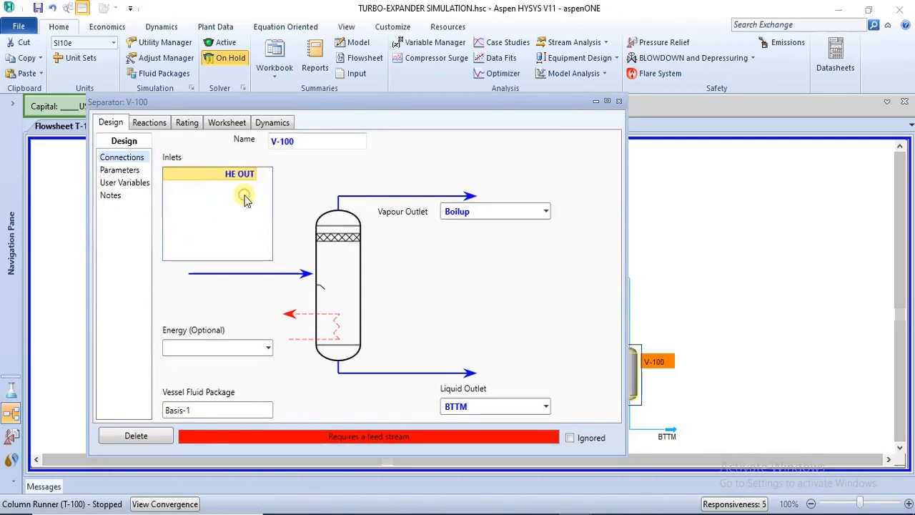
left_click(619, 102)
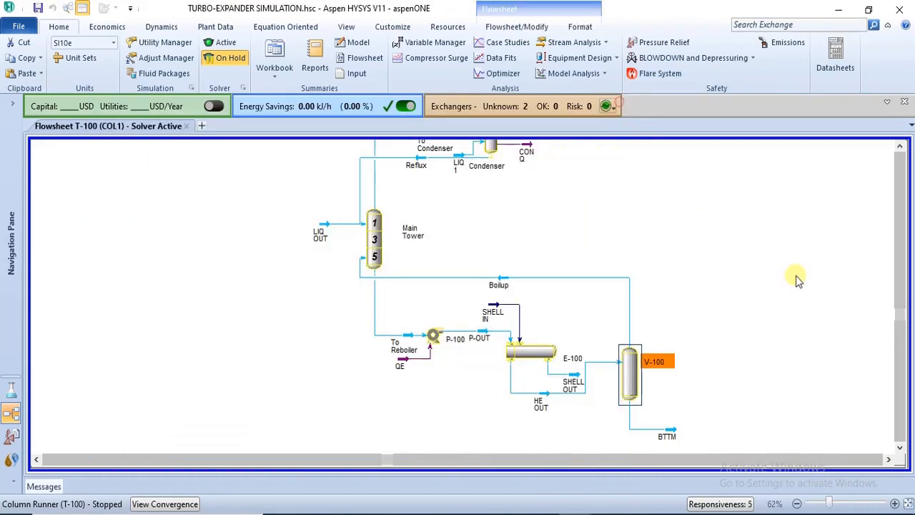
Lower separator V-100 until its inlet lines up with HE OUT, and move the BTTM stream further down and away from the vessel.
left_click(570, 381)
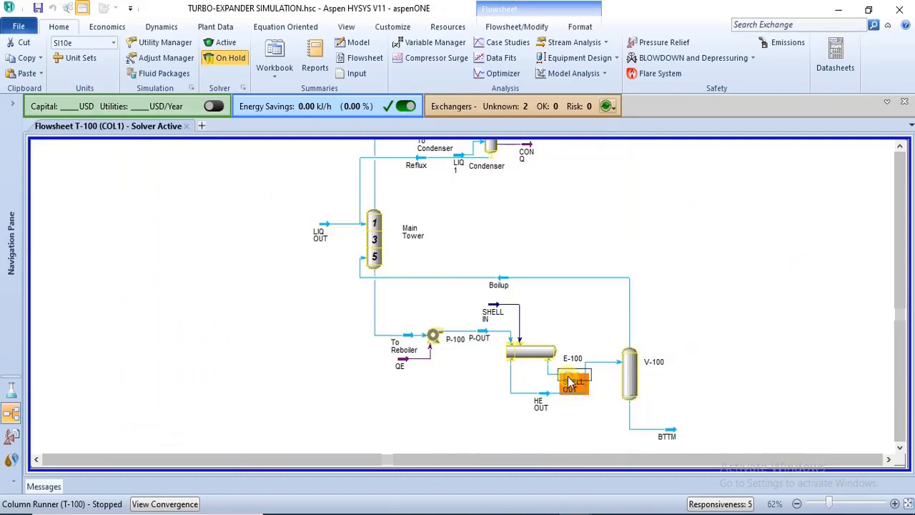
left_click_drag(629, 366, 629, 398)
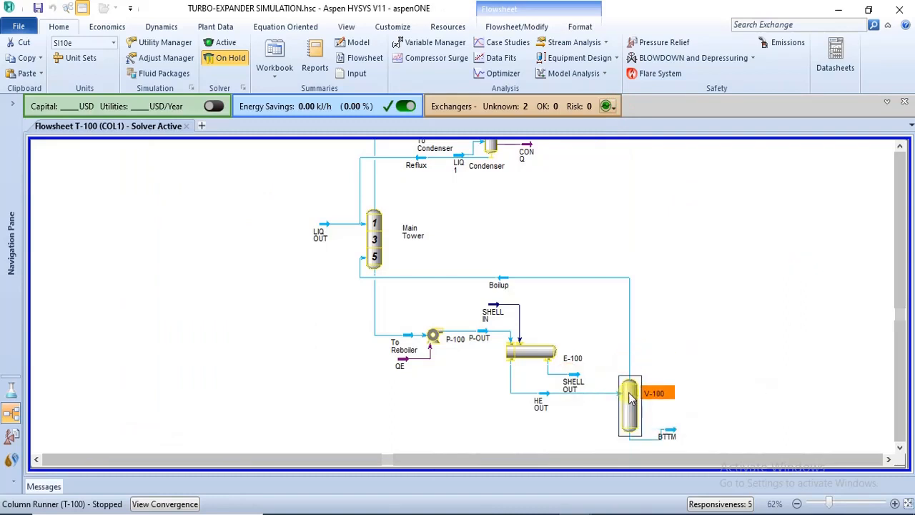
left_click(684, 335)
left_click_drag(666, 432, 681, 446)
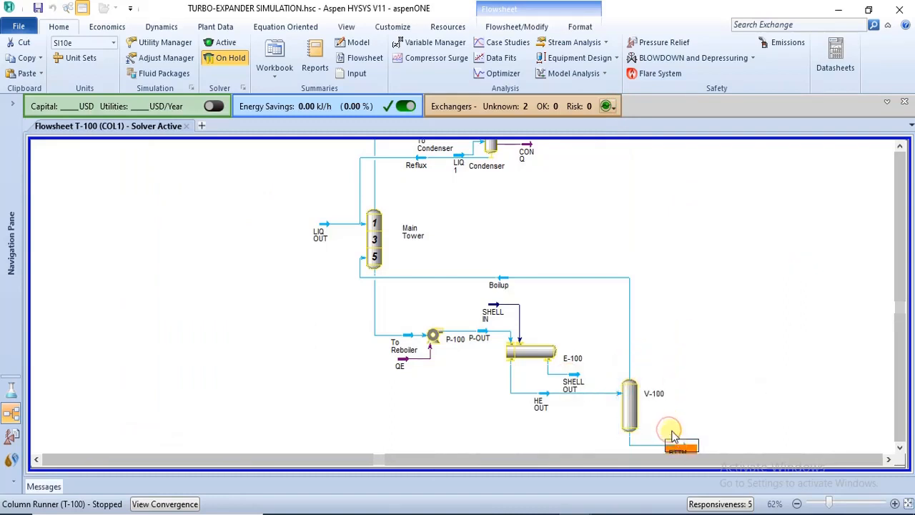
left_click(695, 386)
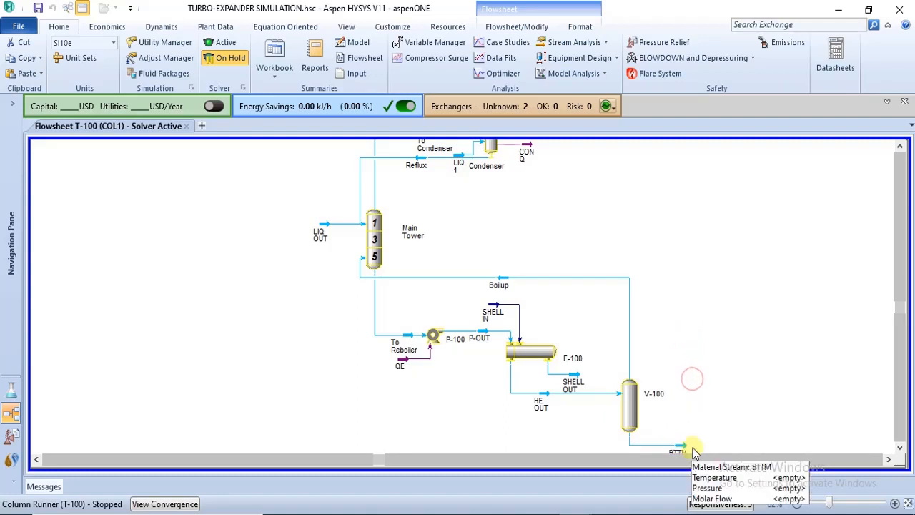
Collapse the ribbon to review the whole column subflowsheet, and return to the parent flowsheet.
left_click(798, 504)
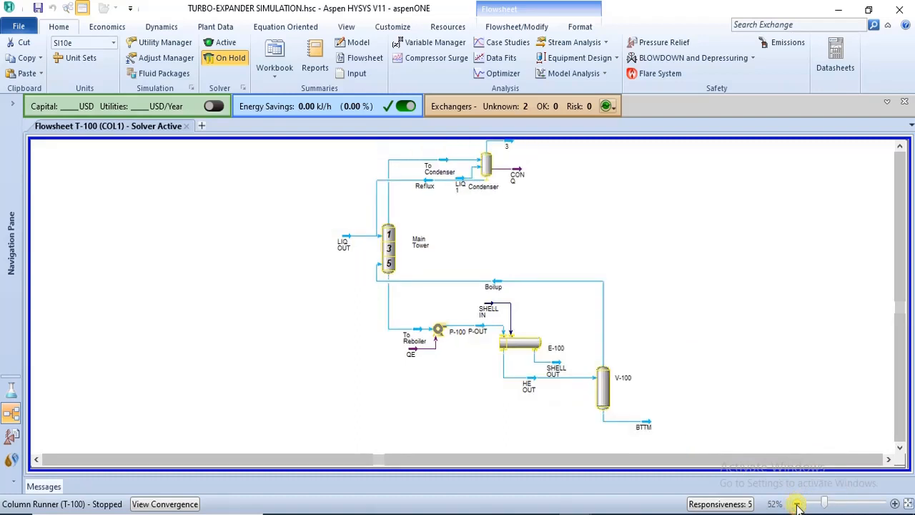
left_click(796, 504)
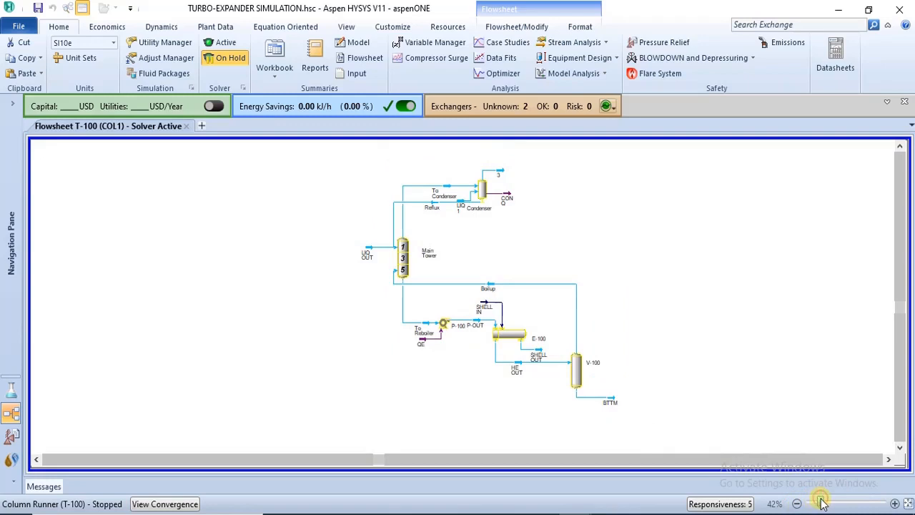
left_click(888, 27)
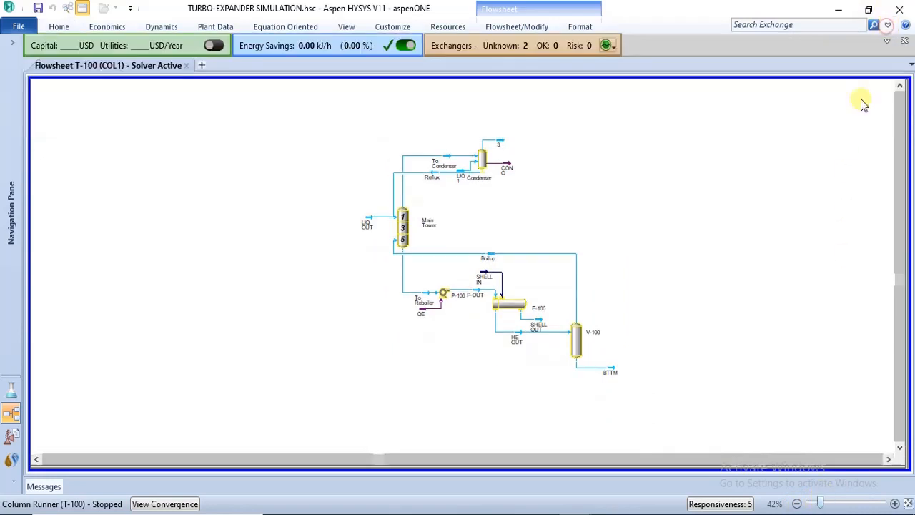
left_click(893, 504)
left_click(893, 504)
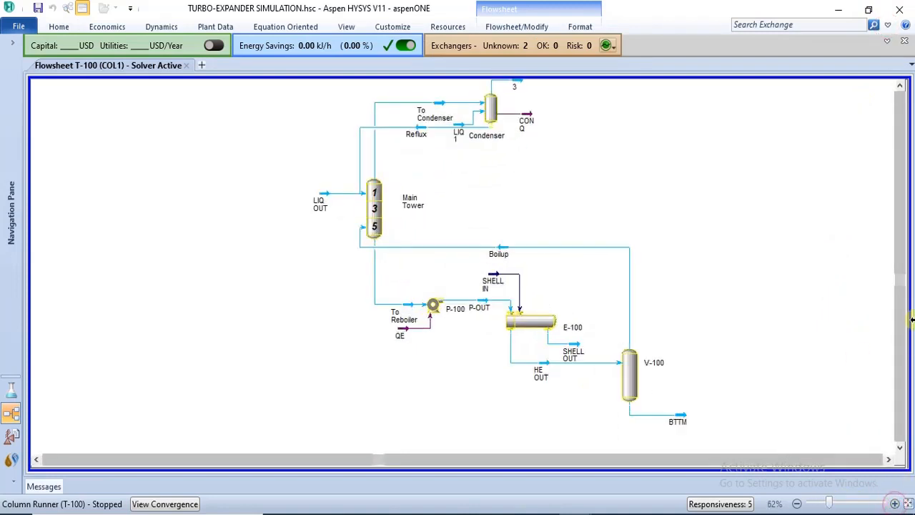
left_click_drag(898, 282, 899, 262)
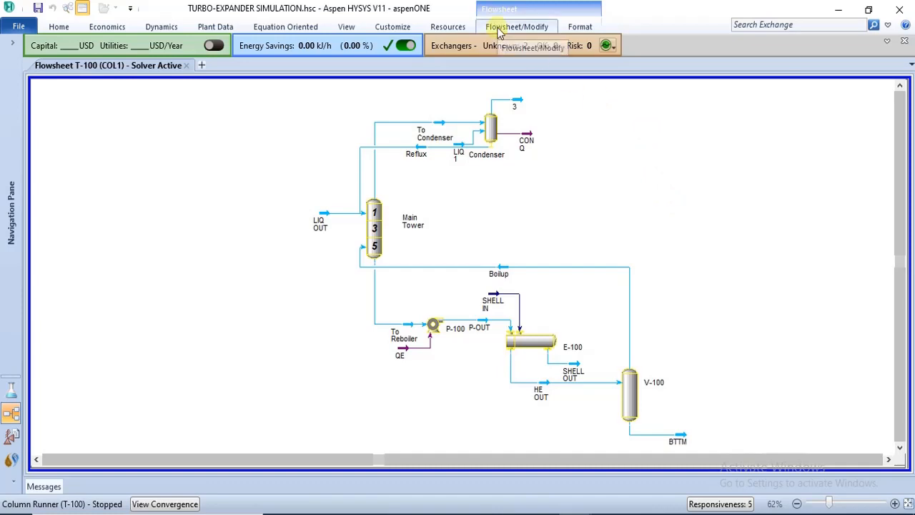
left_click(499, 29)
left_click(467, 64)
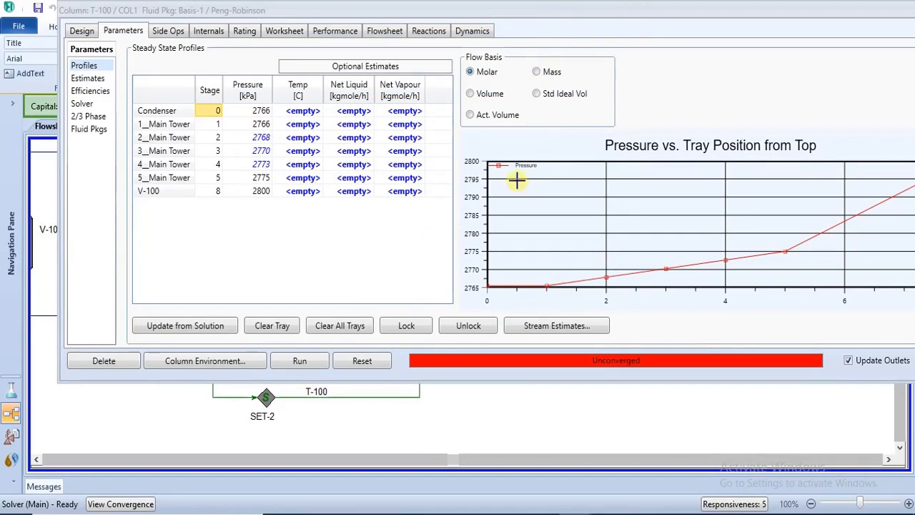
Reset column T-100 and try to run it, checking its specifications on the Monitor page.
left_click(359, 363)
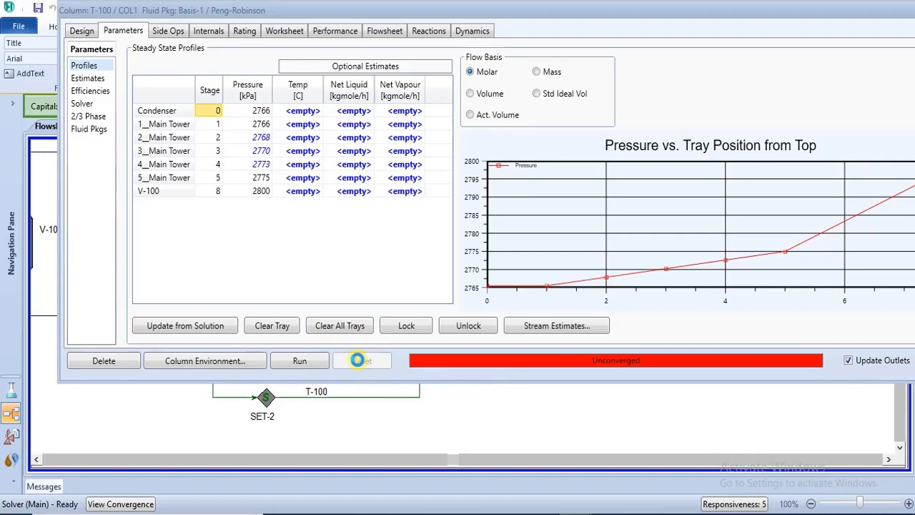
left_click(300, 362)
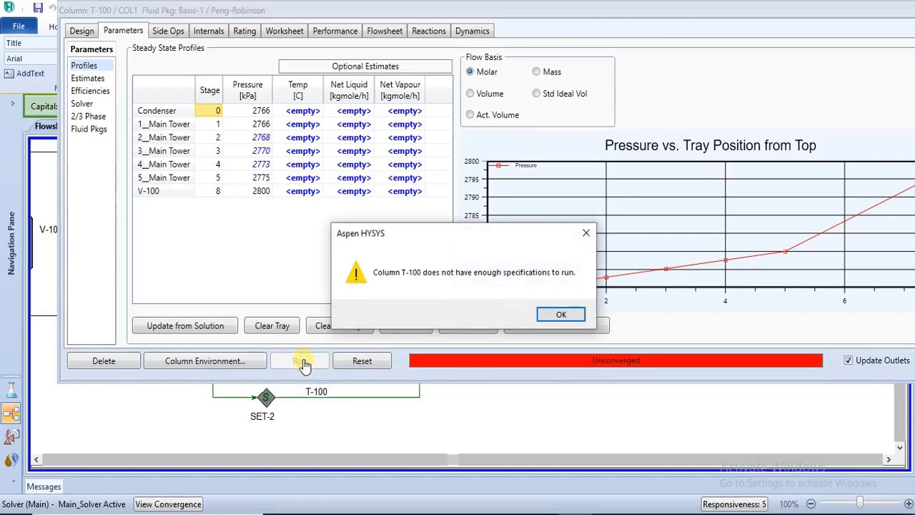
left_click(559, 316)
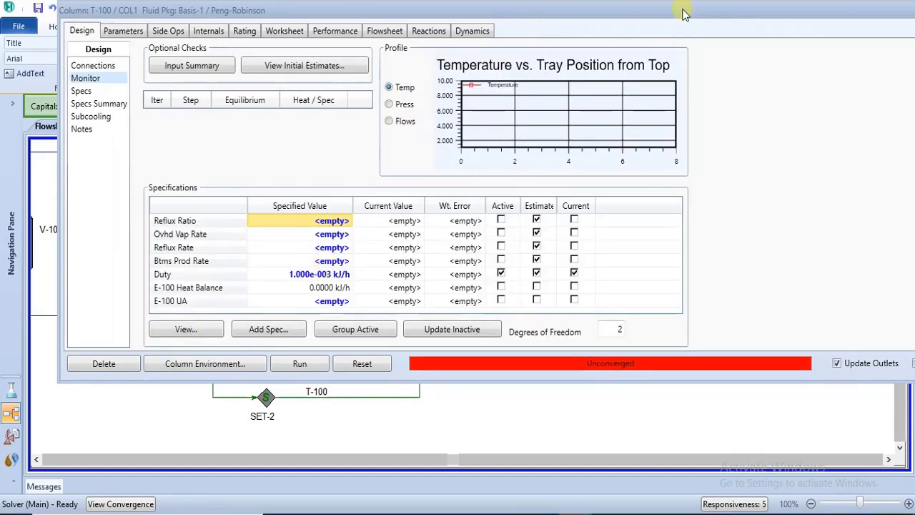
left_click_drag(683, 13, 654, 29)
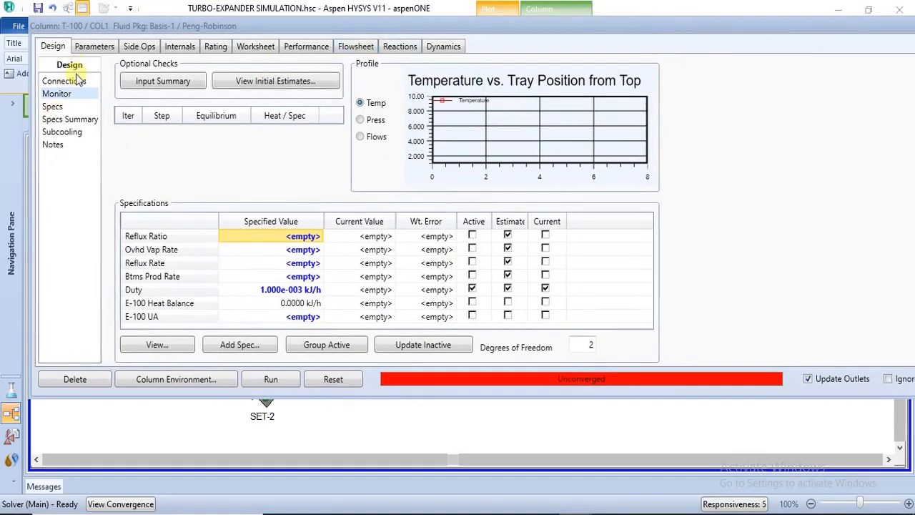
left_click(285, 381)
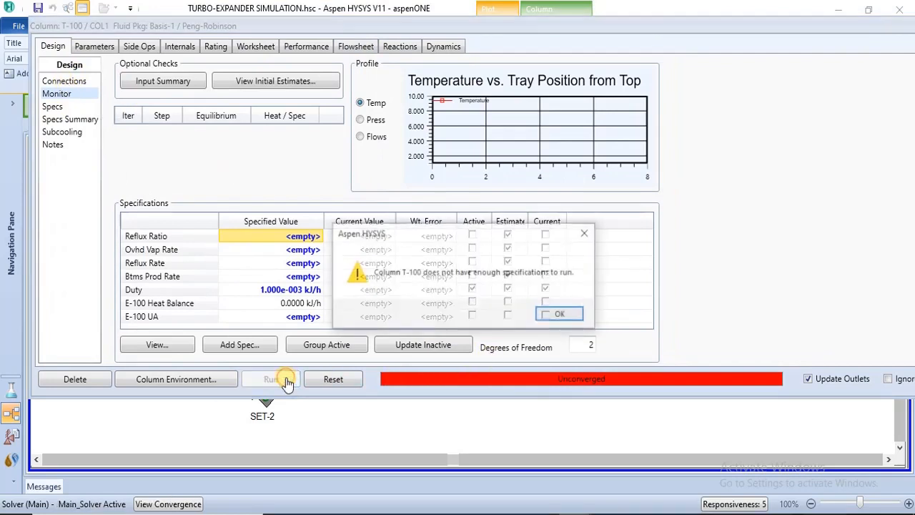
left_click(591, 239)
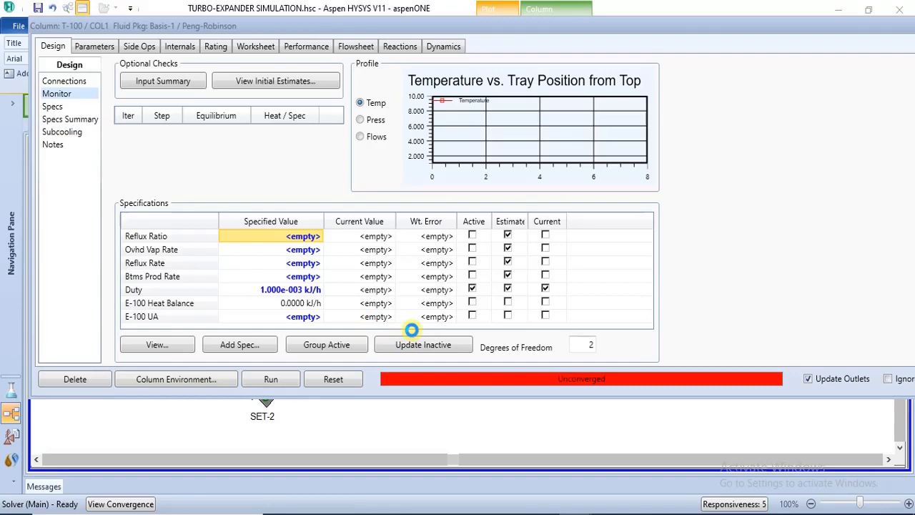
Maximize the T-100 column window and add a Column Vapour Pressure Spec to its specifications.
left_click(860, 9)
left_click(859, 8)
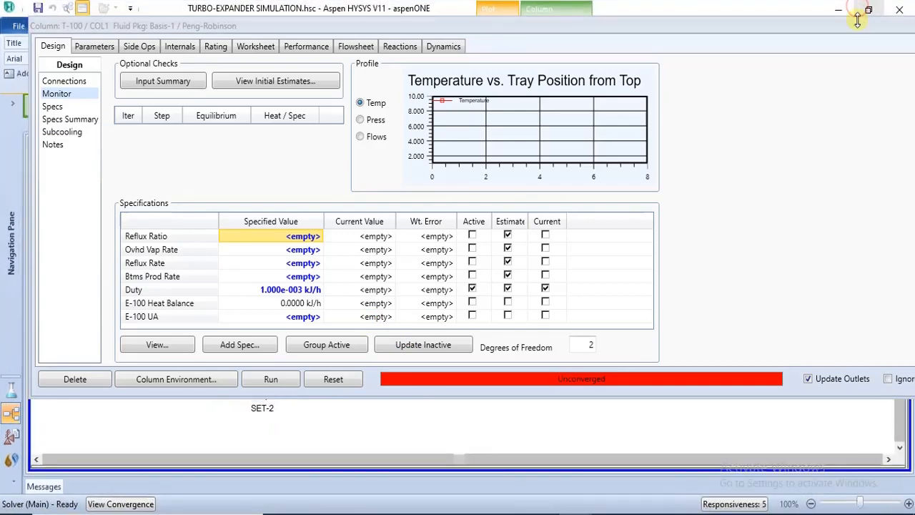
double_click(756, 29)
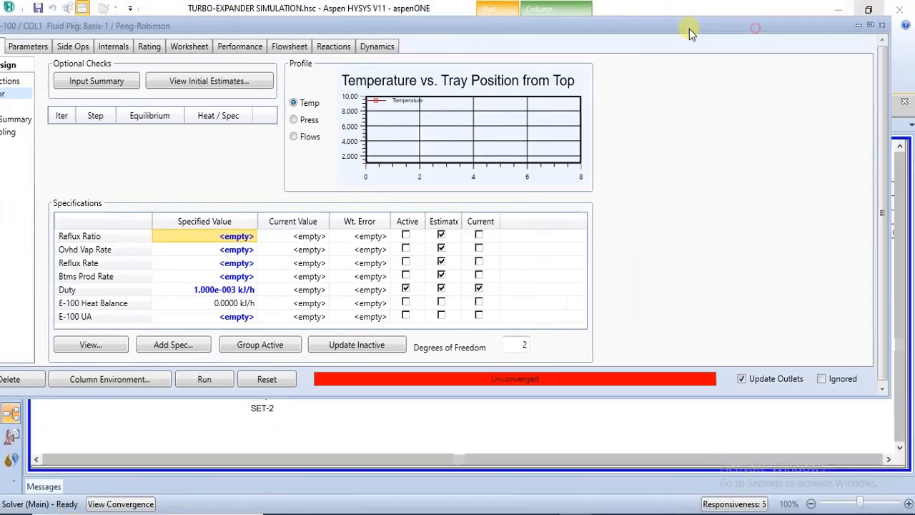
left_click(870, 27)
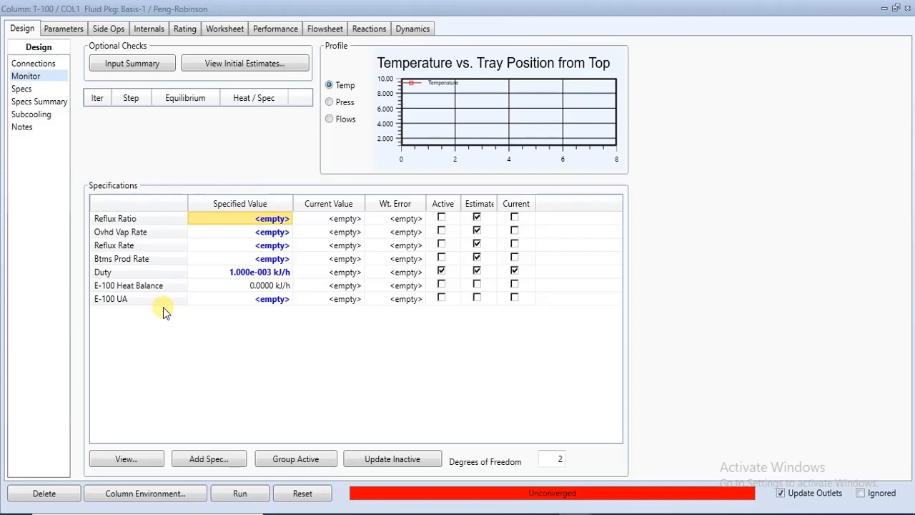
left_click(226, 459)
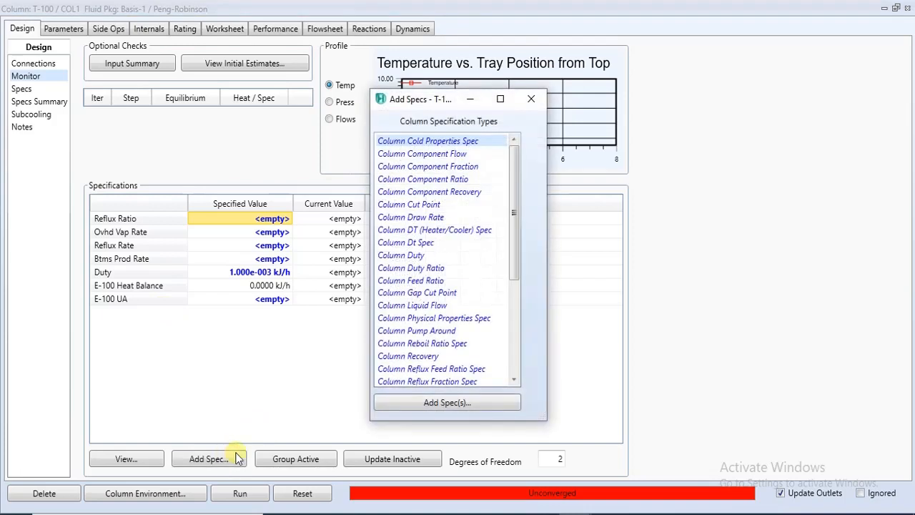
scroll(513, 336, "down", 5)
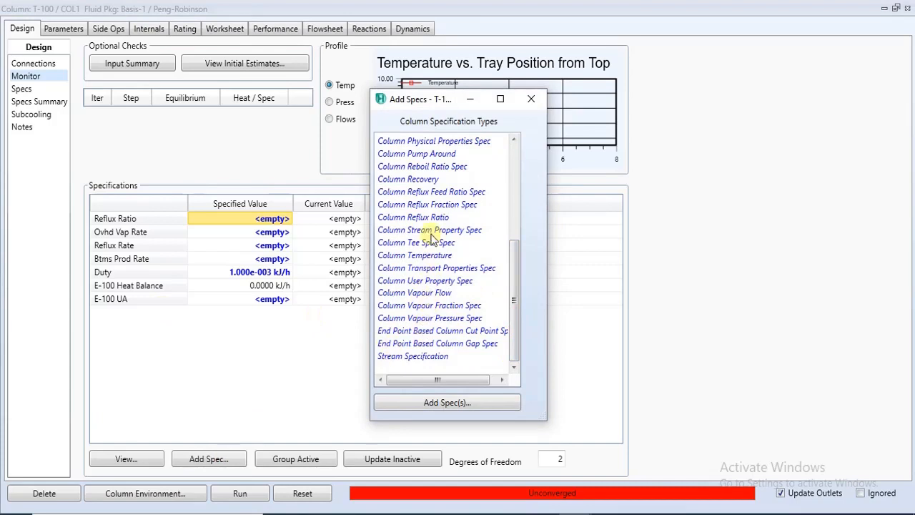
left_click(426, 323)
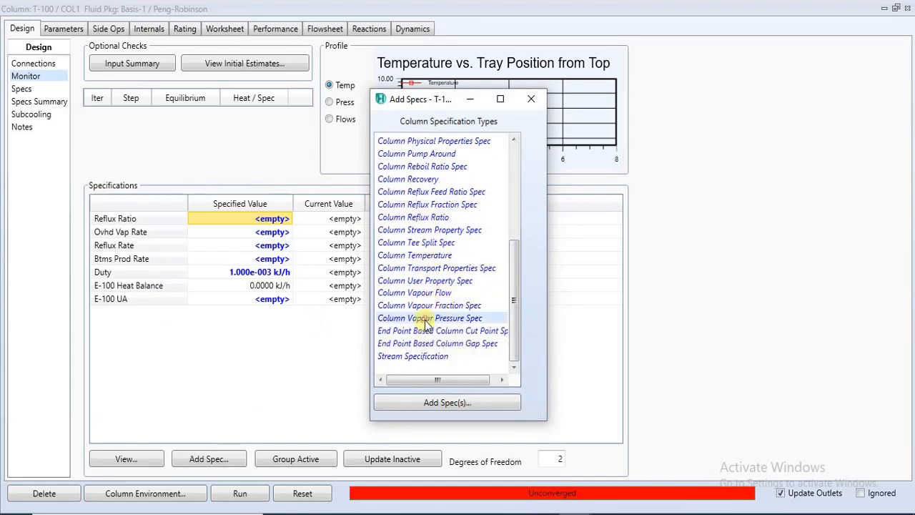
left_click(444, 402)
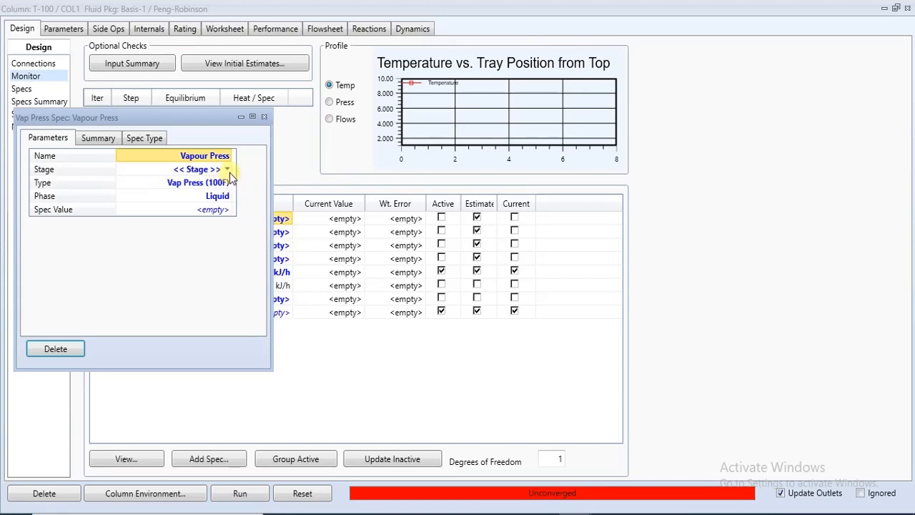
Set the vapour pressure specification's type to Reid Vap Pressure and its stage to V-100.
left_click(227, 182)
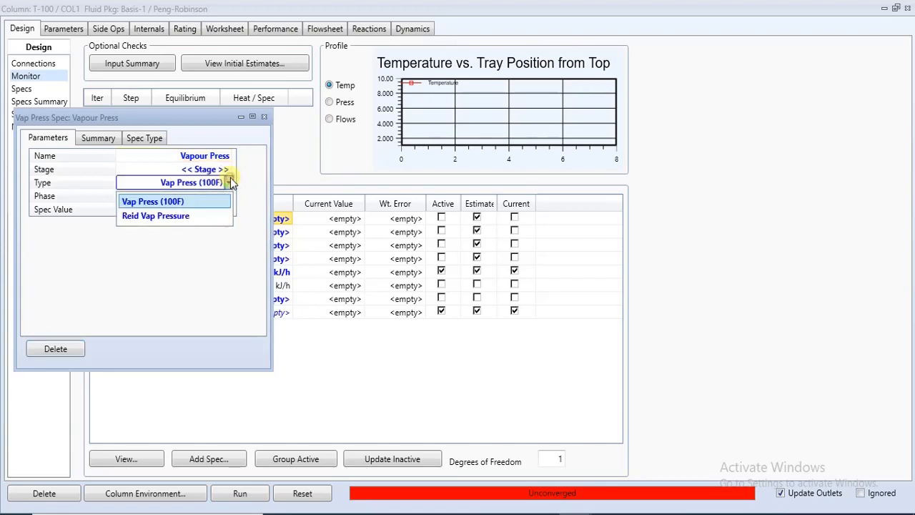
left_click(214, 212)
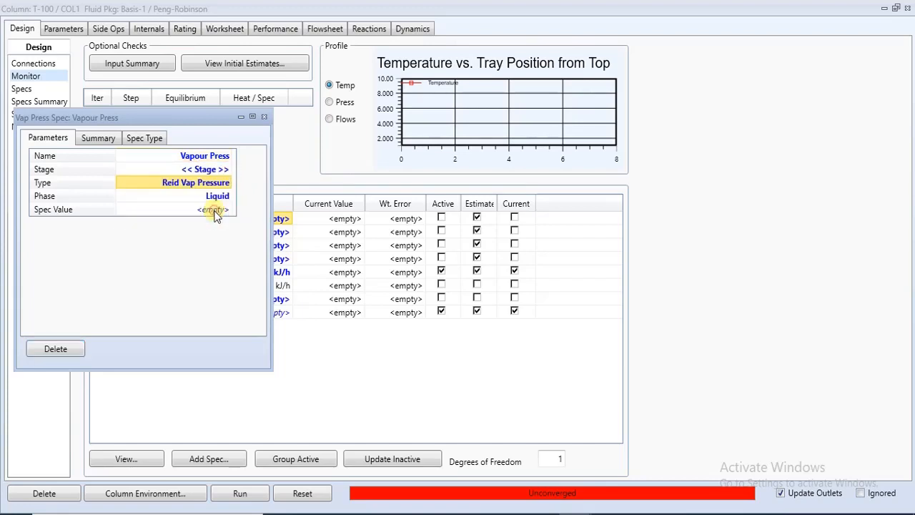
left_click(228, 170)
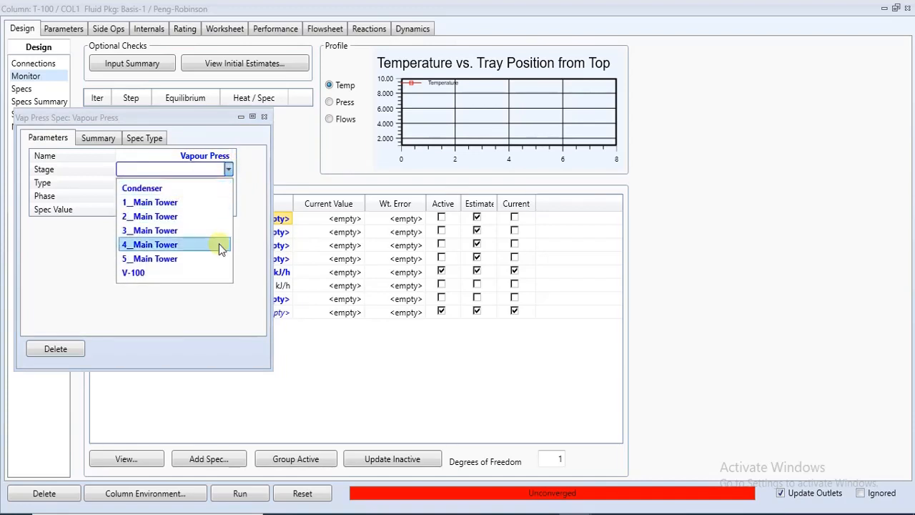
left_click(200, 274)
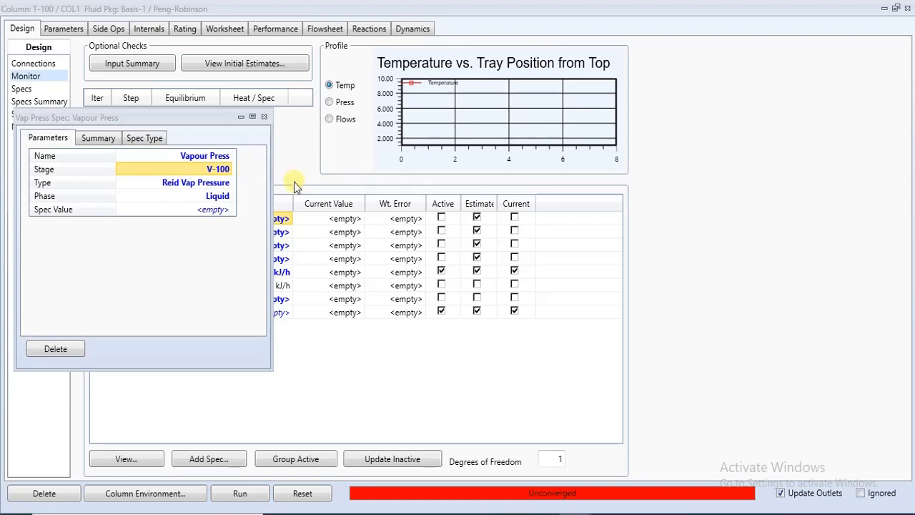
left_click(230, 170)
left_click(228, 169)
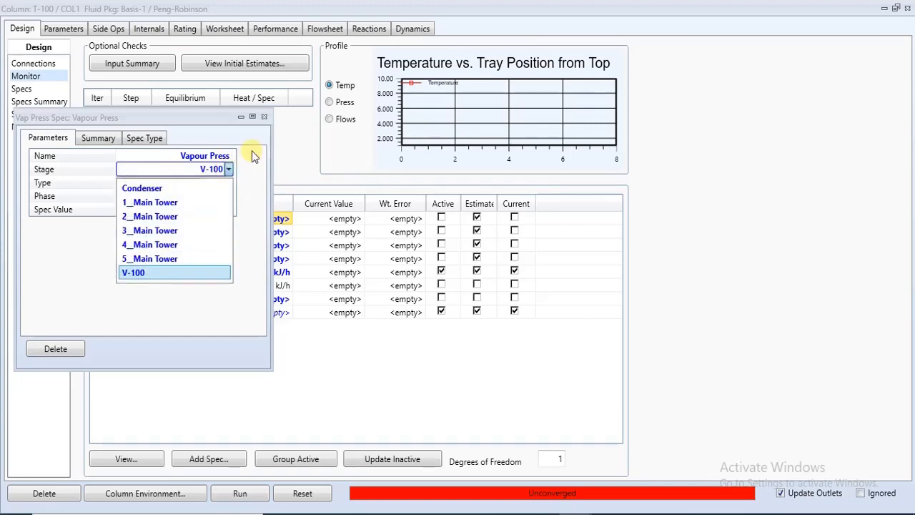
left_click(252, 156)
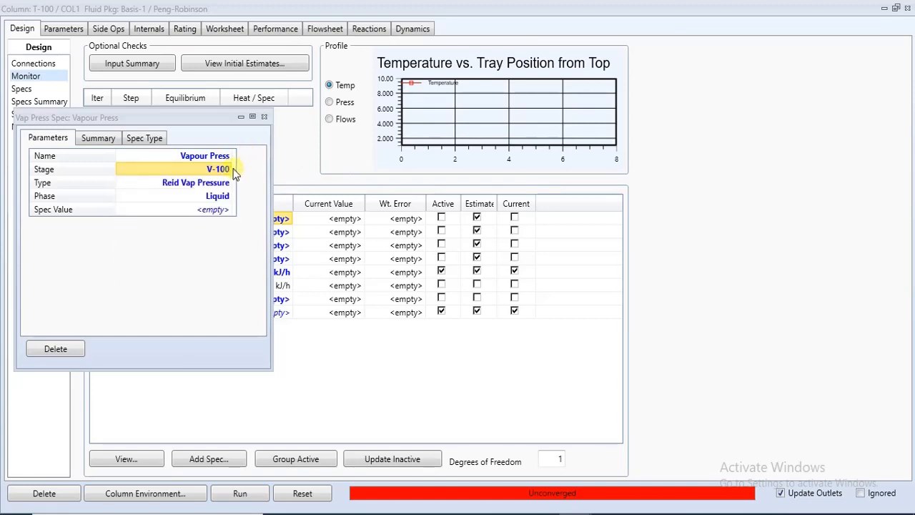
Set the vapour pressure specification's value to 200 psia and close its window.
left_click(215, 209)
type("200")
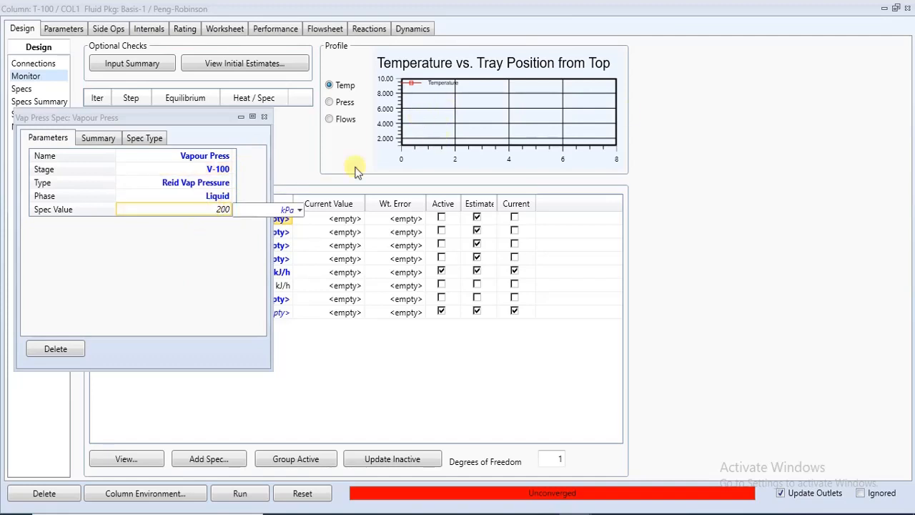
left_click(300, 209)
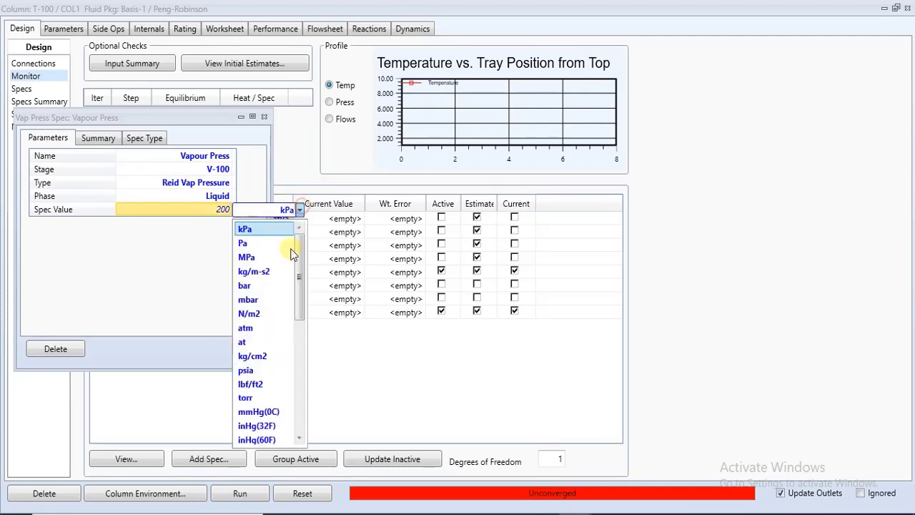
left_click(270, 371)
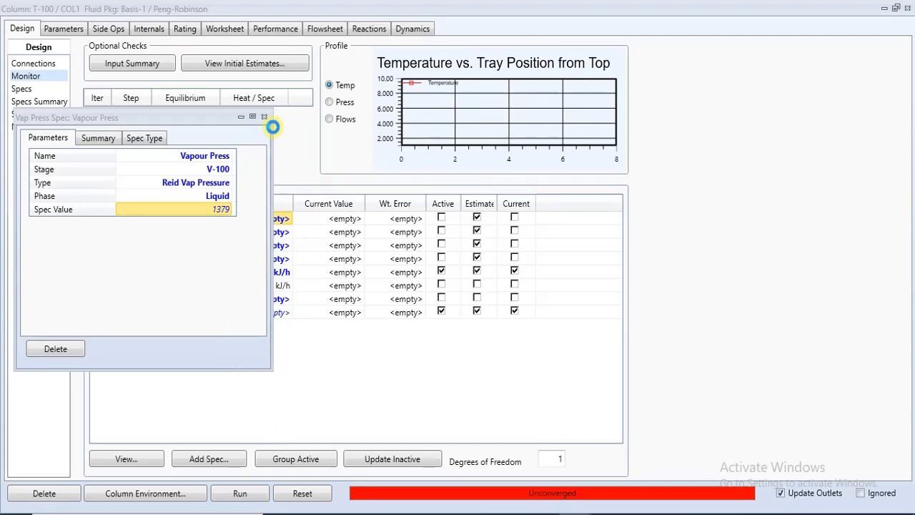
left_click(263, 117)
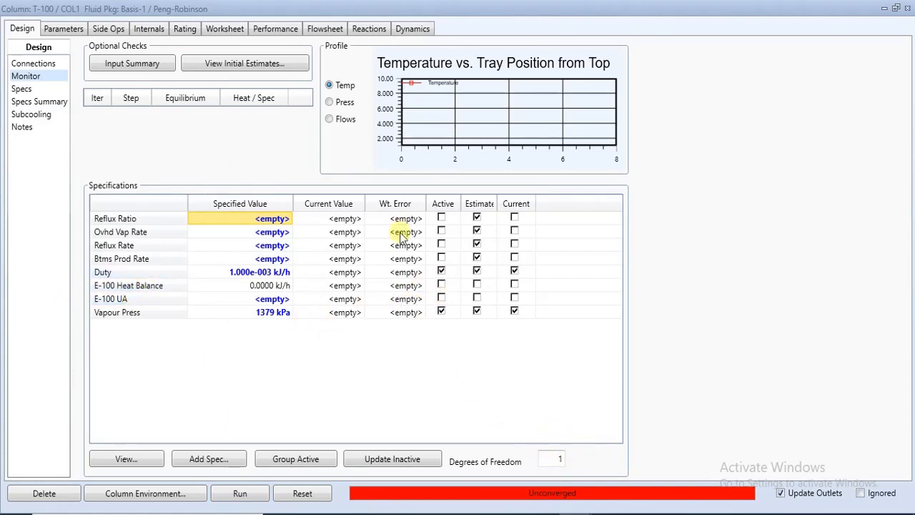
Activate the E-100 Heat Balance specification, then reset and run column T-100.
left_click(442, 286)
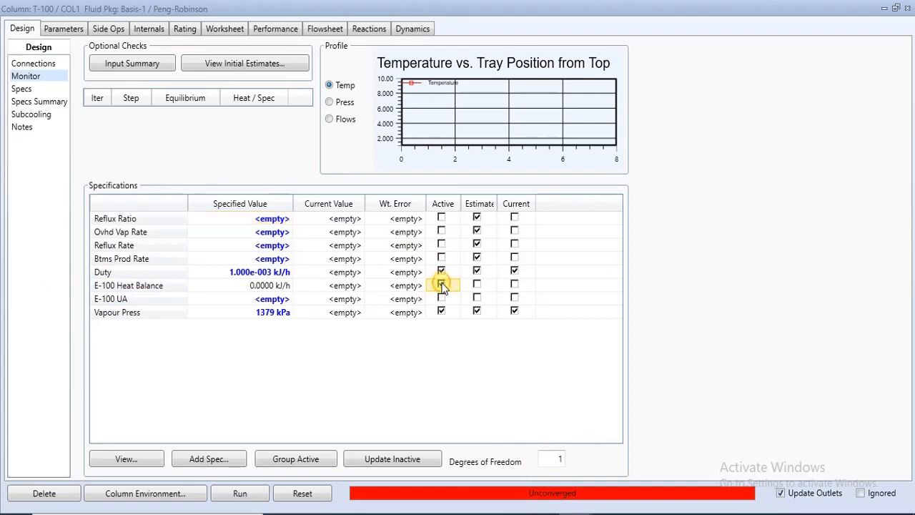
left_click(442, 285)
left_click(286, 438)
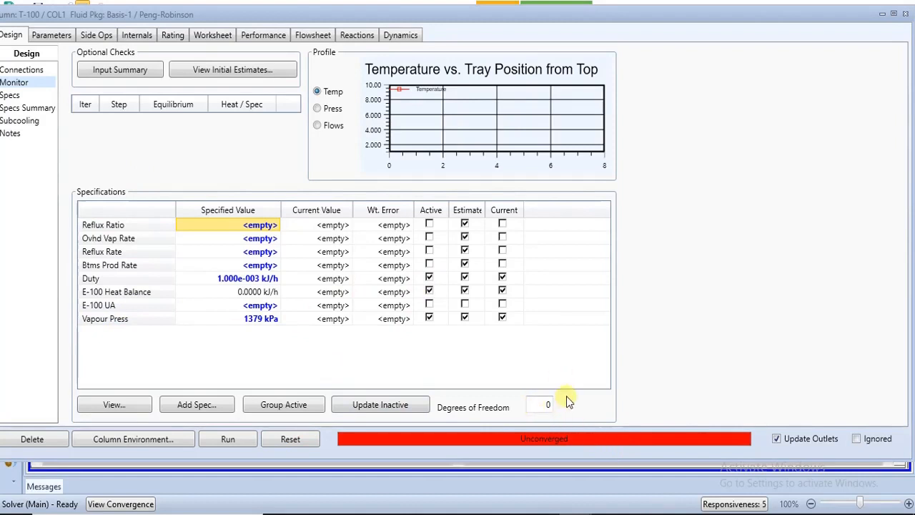
left_click(228, 440)
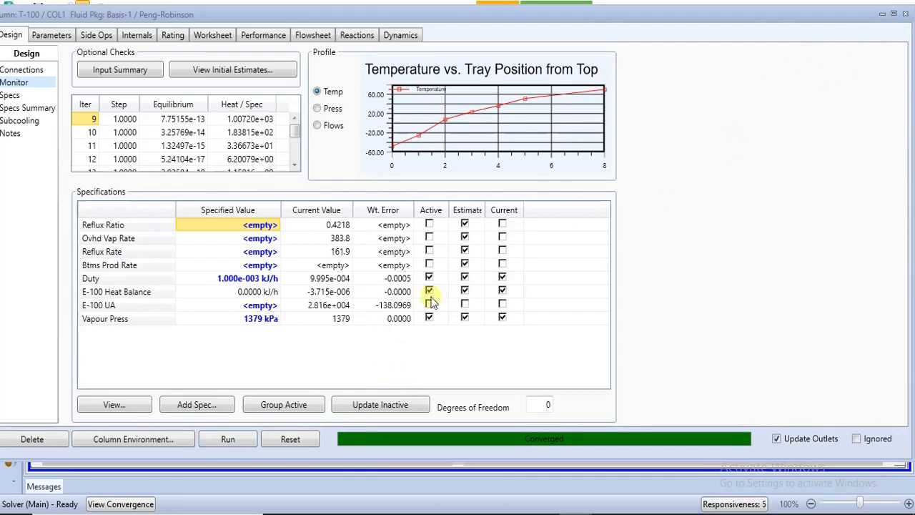
Examine the pump, exchanger and separator loop in T-100's column environment, and return to the parent flowsheet.
left_click(126, 439)
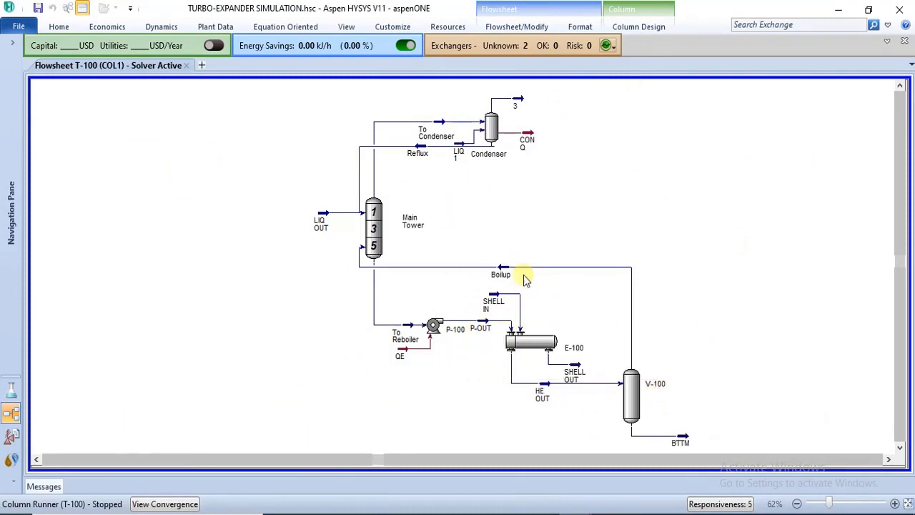
mouse_move(515, 348)
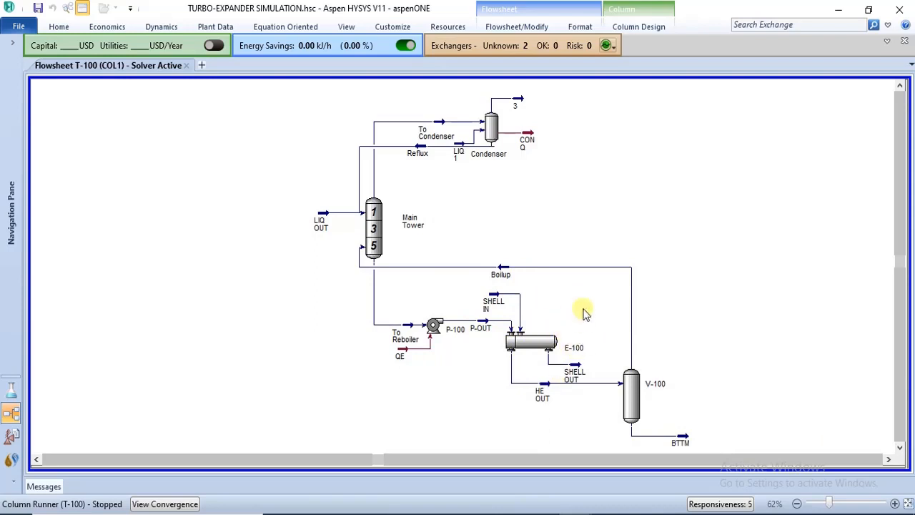
scroll(576, 286, "up", 1)
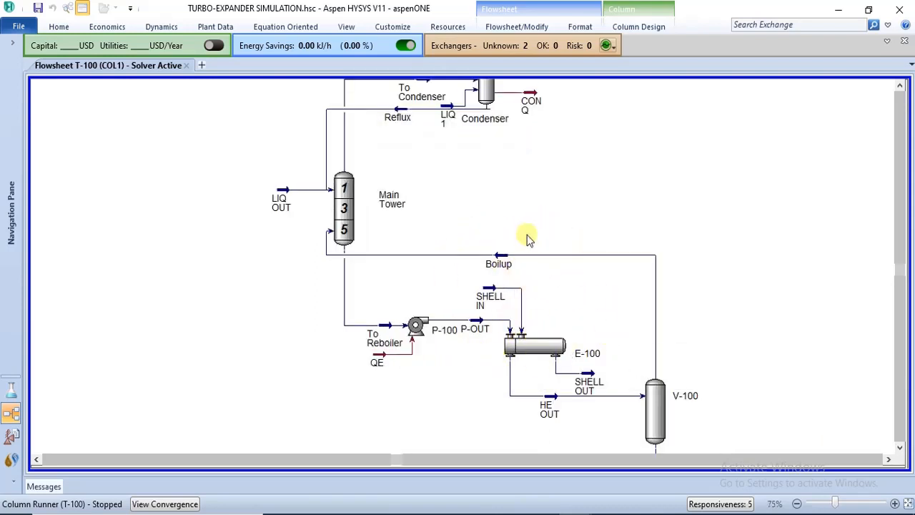
mouse_move(515, 263)
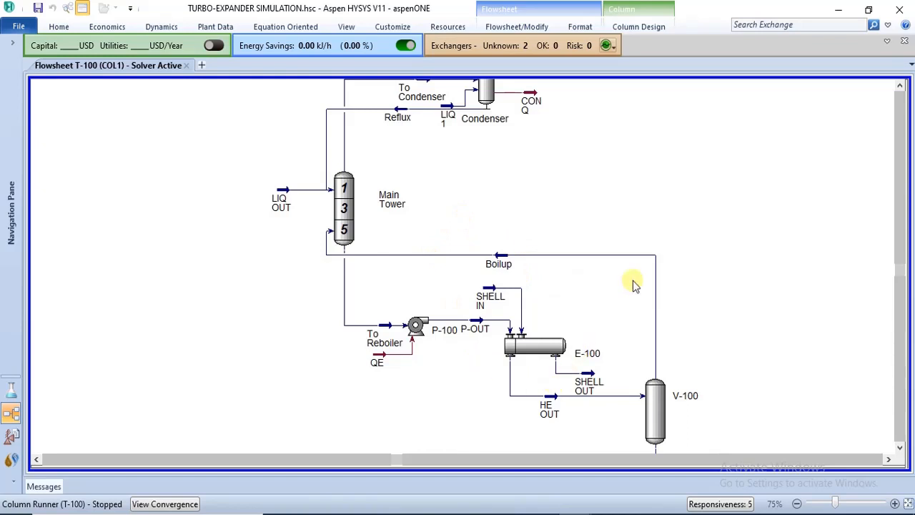
left_click(516, 27)
left_click(466, 76)
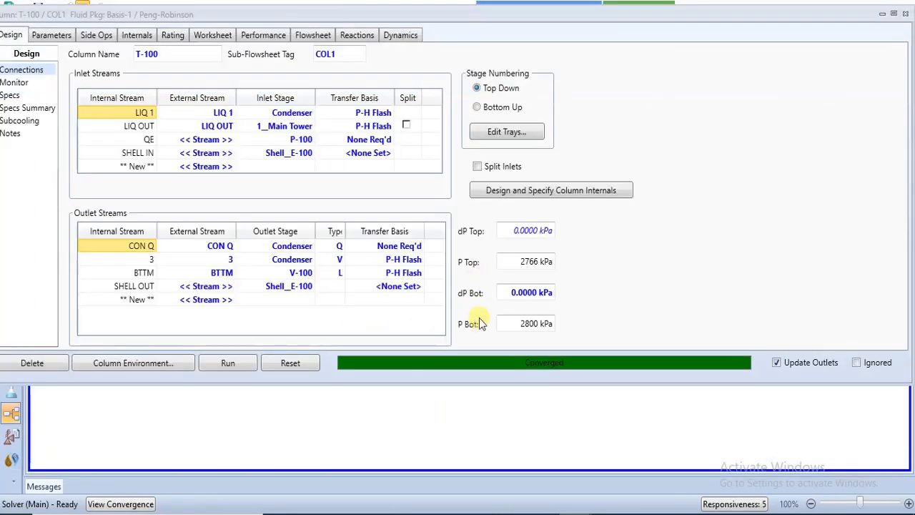
Maximize the T-100 column window and review its monitored specifications, steady-state profiles and solver settings.
left_click(894, 13)
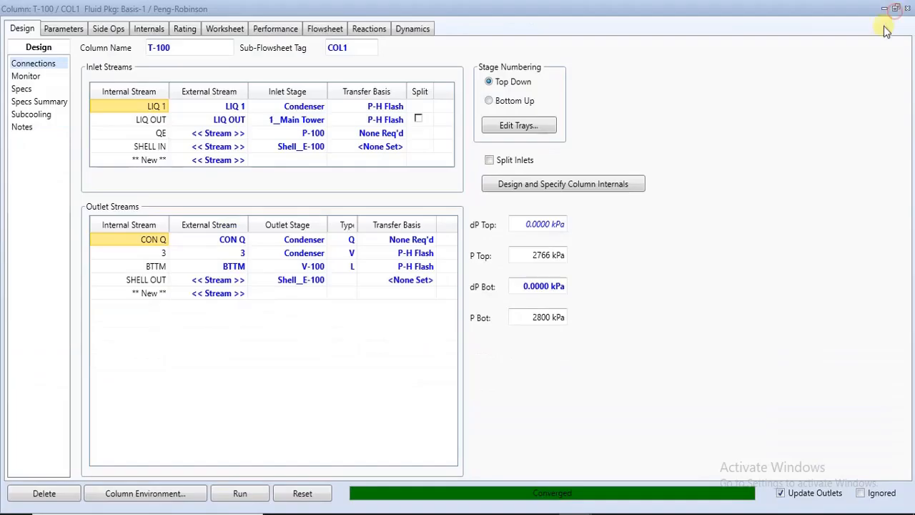
left_click(26, 78)
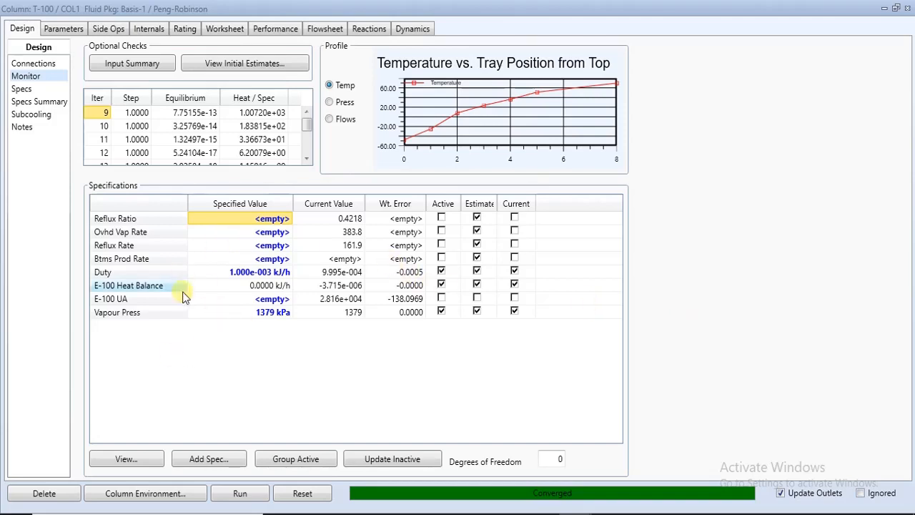
left_click(60, 27)
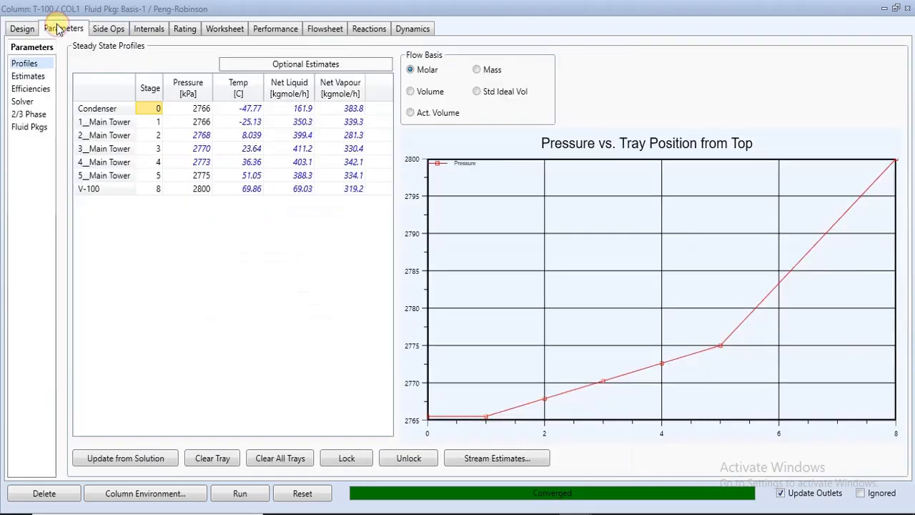
left_click(21, 102)
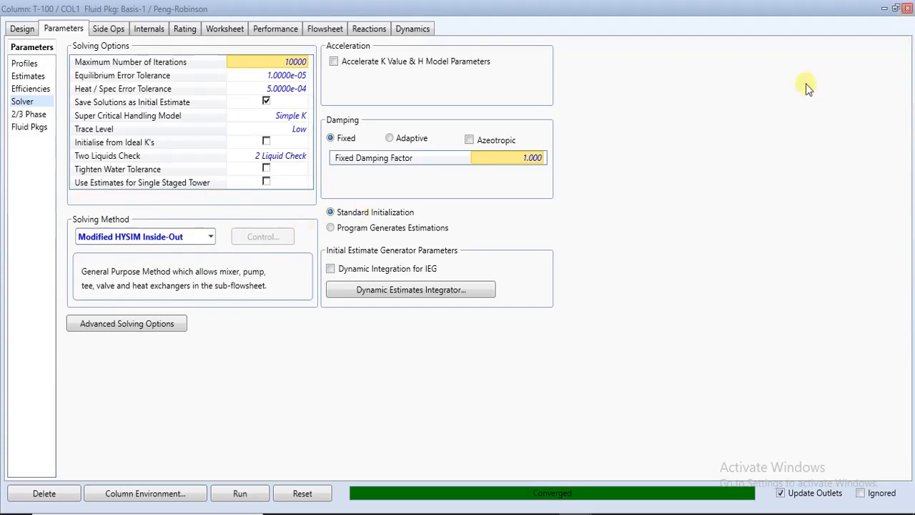
Reopen the T-100 column environment and examine the complete column subflowsheet from the condenser to the BTTM stream.
left_click(145, 493)
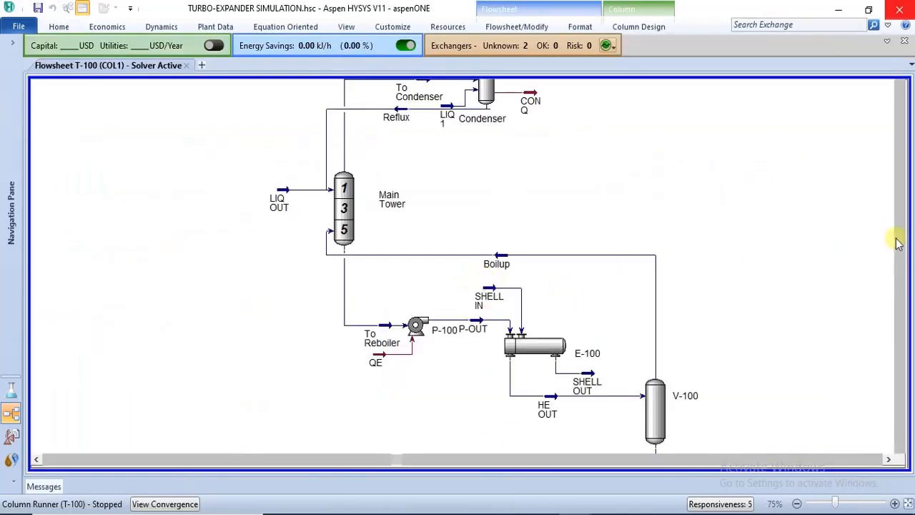
left_click(798, 504)
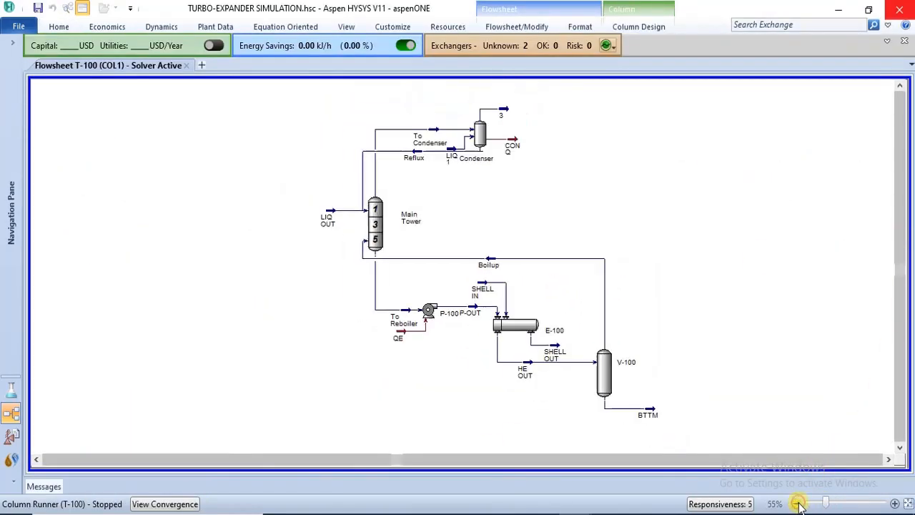
left_click(900, 448)
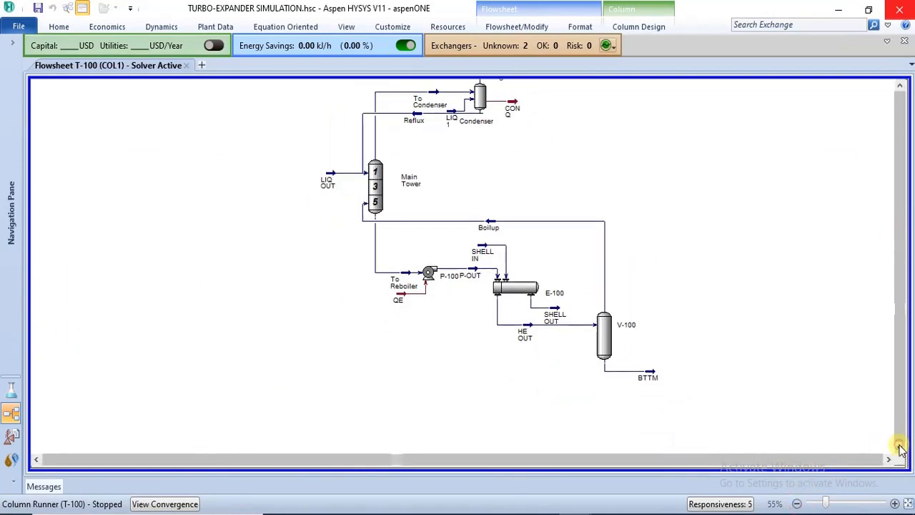
left_click(900, 86)
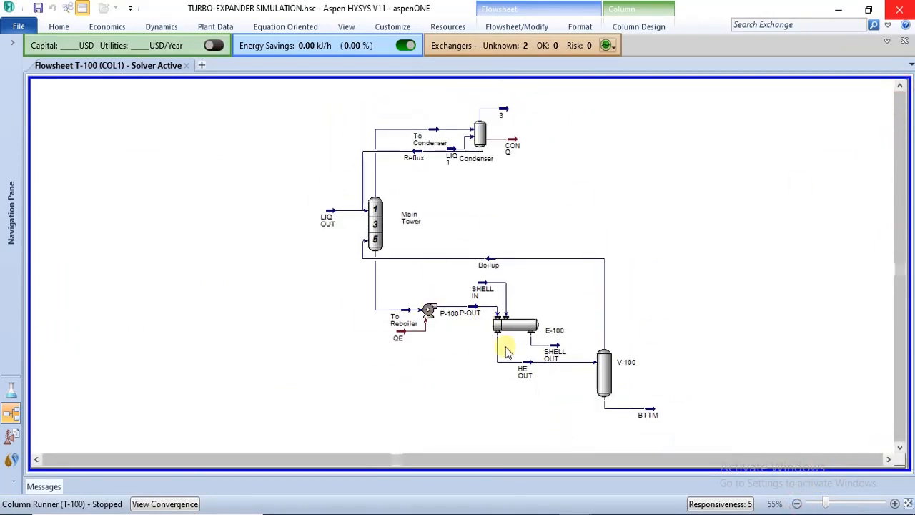